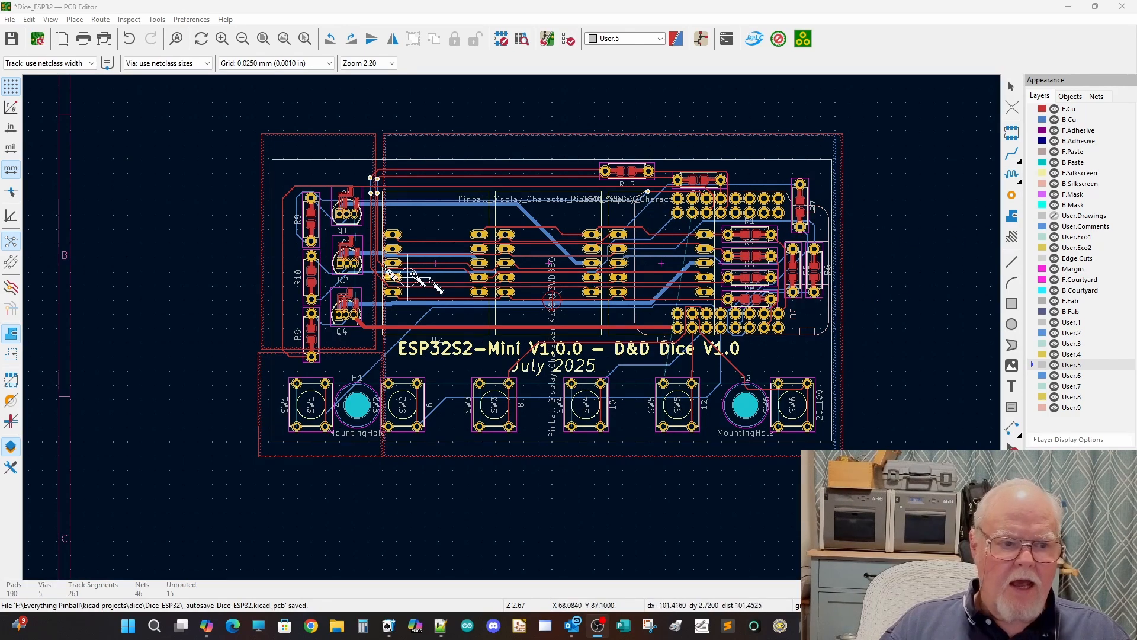
# Step: Examine the R9 and Q1 footprints with their dual through-hole and surface-mount pads, and the overall board layout
pyautogui.scroll(5, 297, 220)
pyautogui.scroll(2, 512, 328)
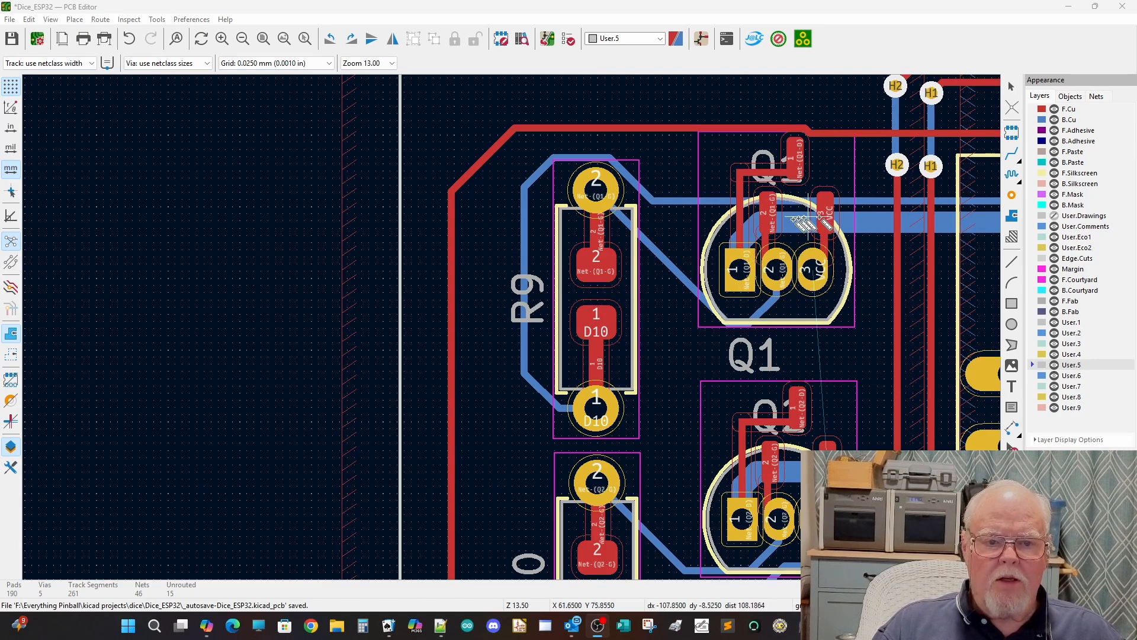
pyautogui.scroll(-3, 512, 325)
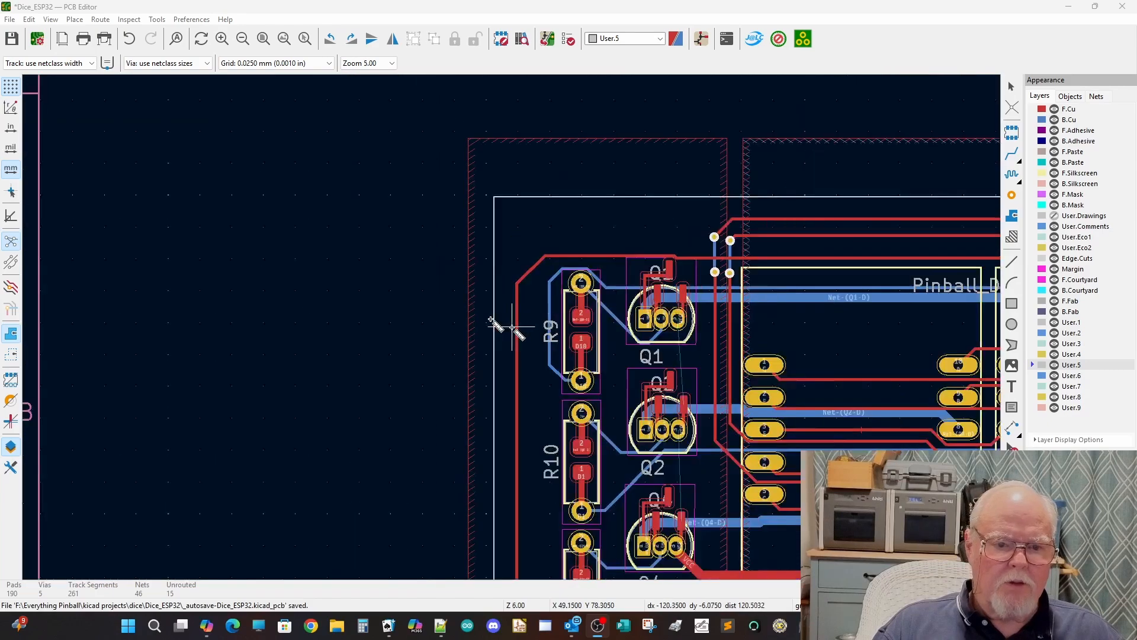
pyautogui.scroll(-2, 512, 326)
pyautogui.moveTo(733, 333); pyautogui.dragTo(394, 223)
pyautogui.scroll(-1, 394, 223)
pyautogui.moveTo(697, 383); pyautogui.dragTo(594, 304)
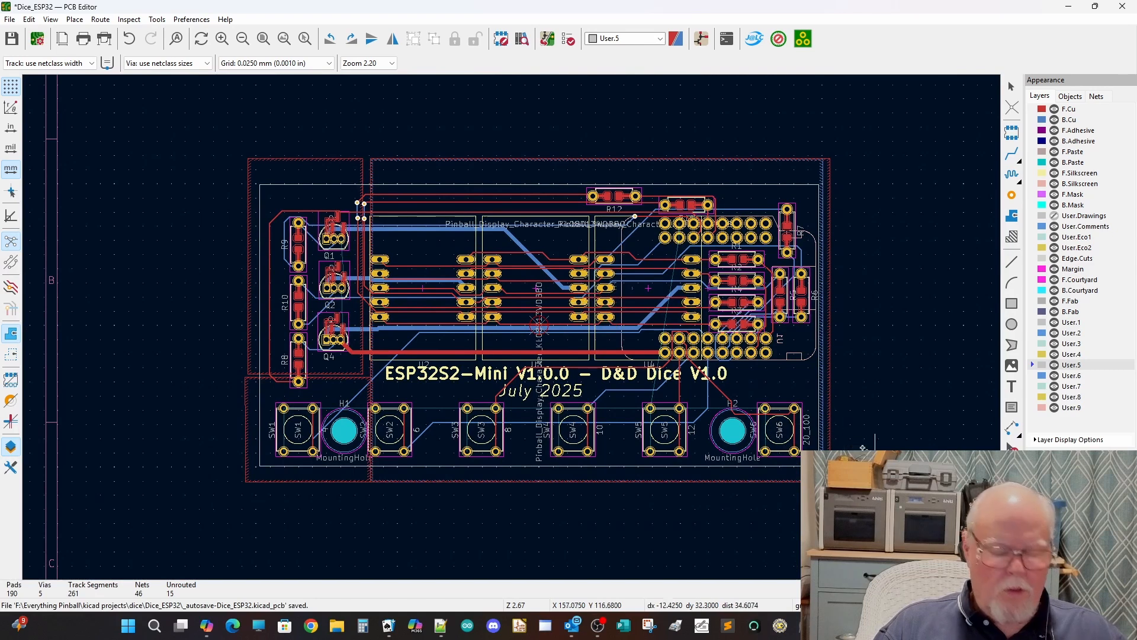
# Step: Fill all copper zones on the board and plot the F.Paste layer as a black-and-white SVG
pyautogui.press('b')
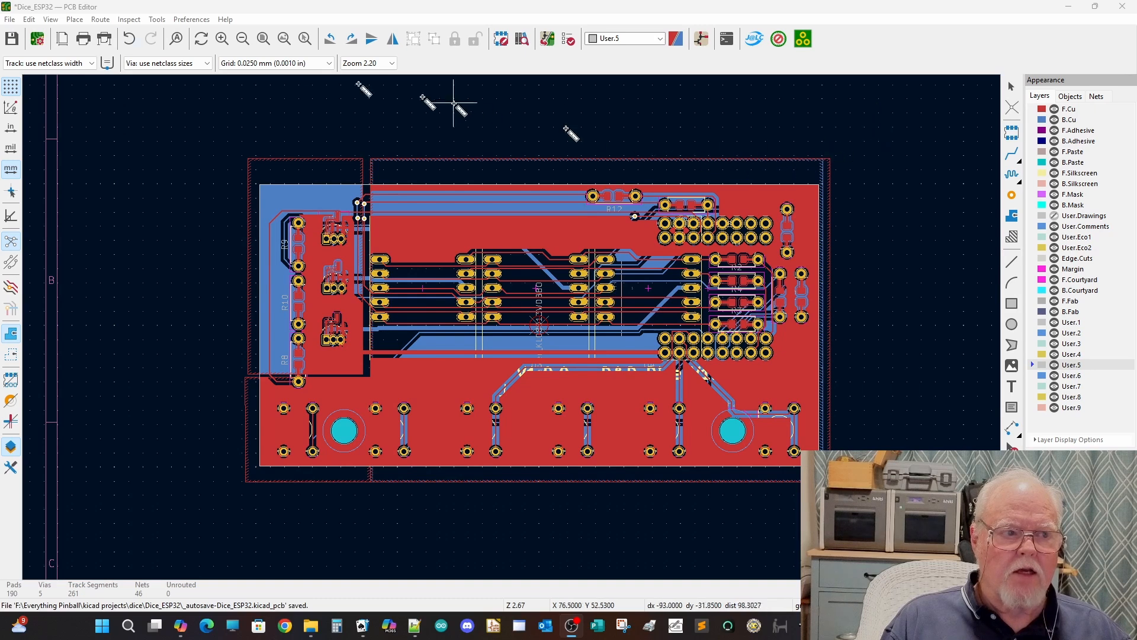
pyautogui.click(9, 19)
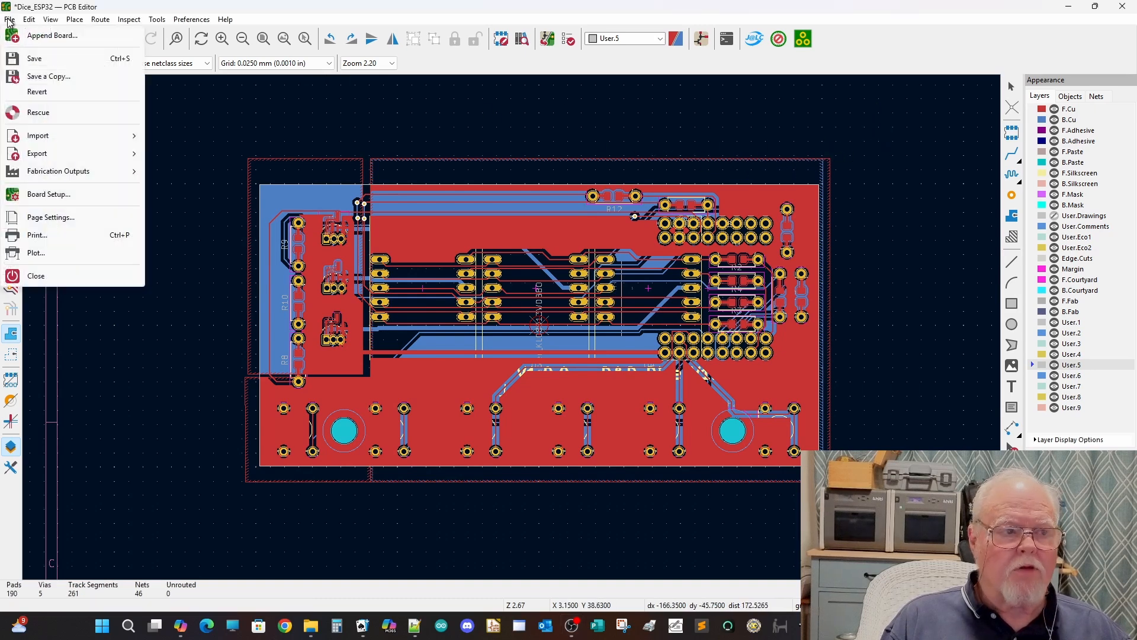
pyautogui.click(36, 253)
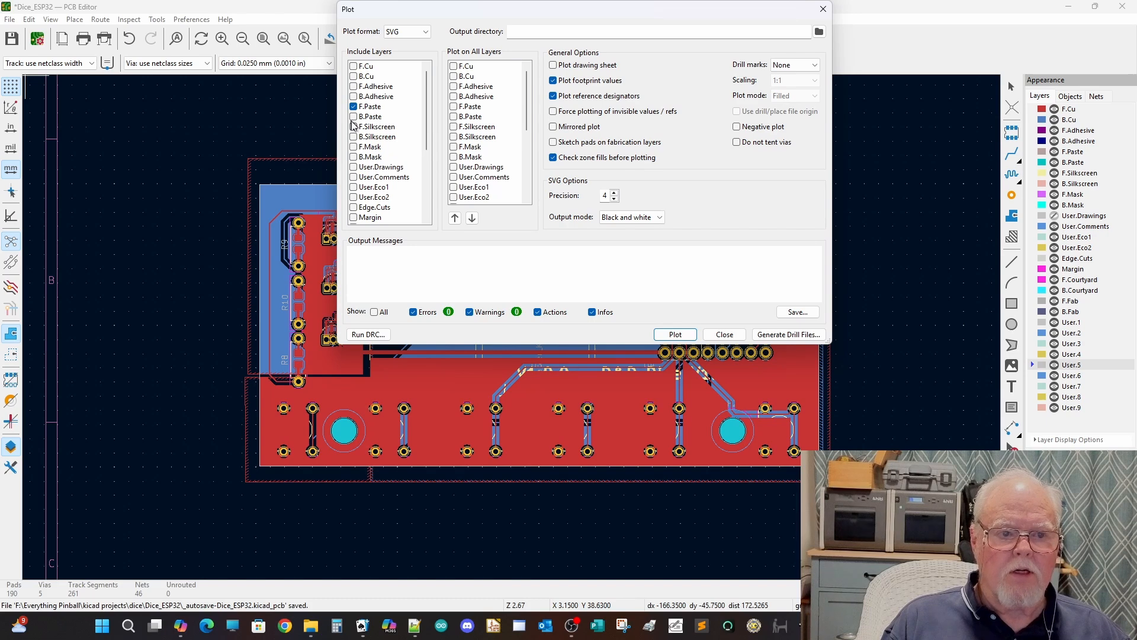
pyautogui.click(676, 334)
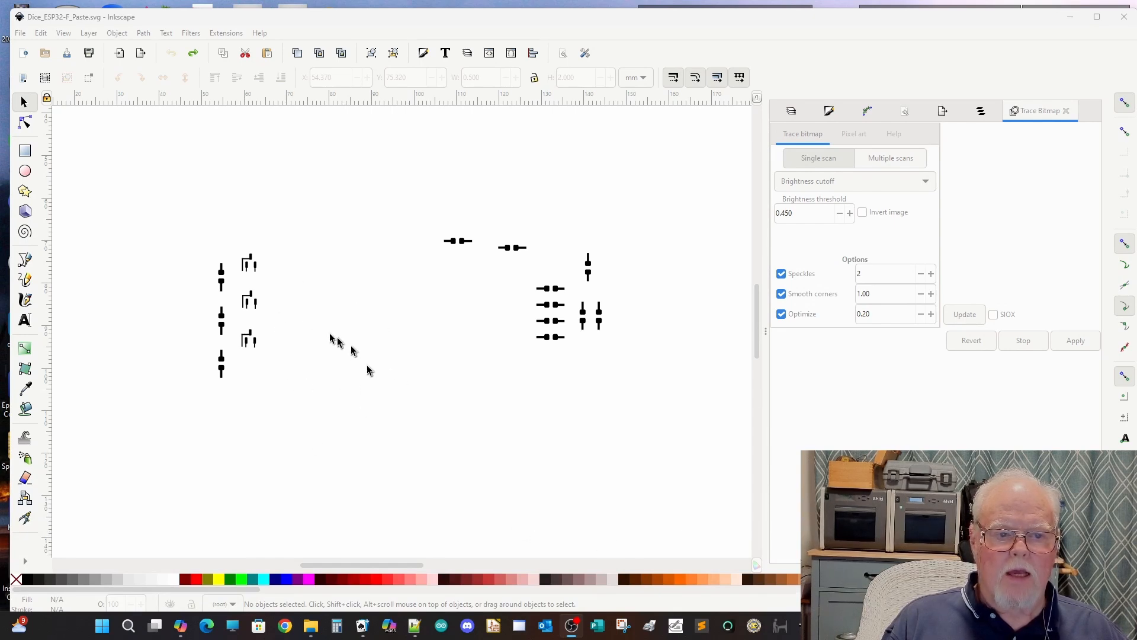
# Step: In Inkscape, delete the 18 thin trace paths attached to the three resistors' and three transistors' pads in Dice_ESP32-F_Paste.svg, keeping the pads
pyautogui.click(23, 123)
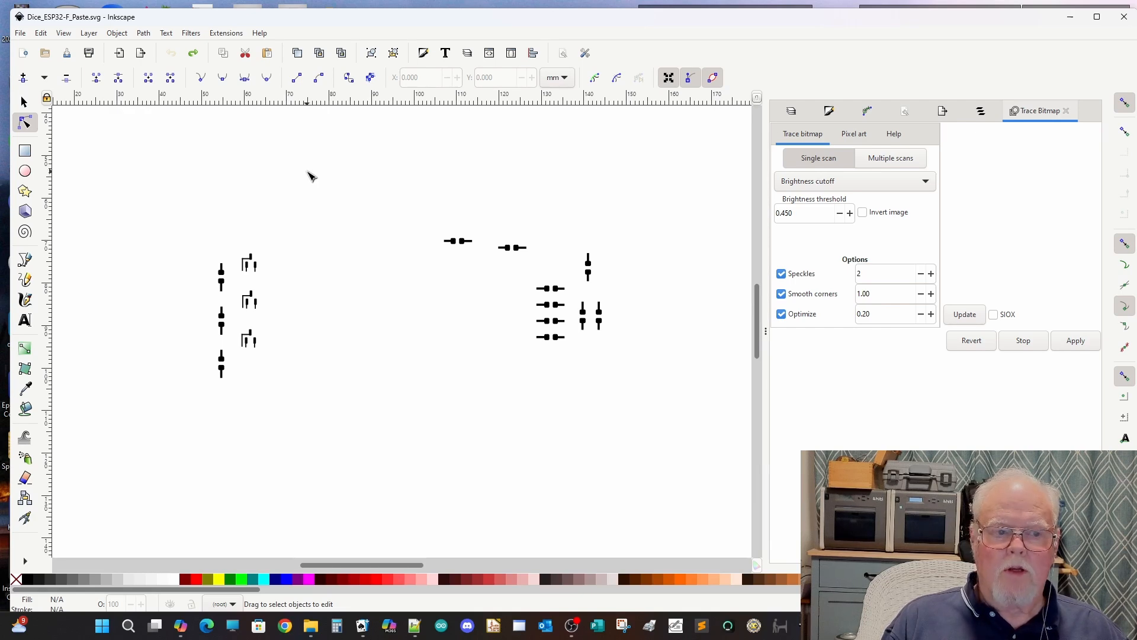
pyautogui.click(227, 271)
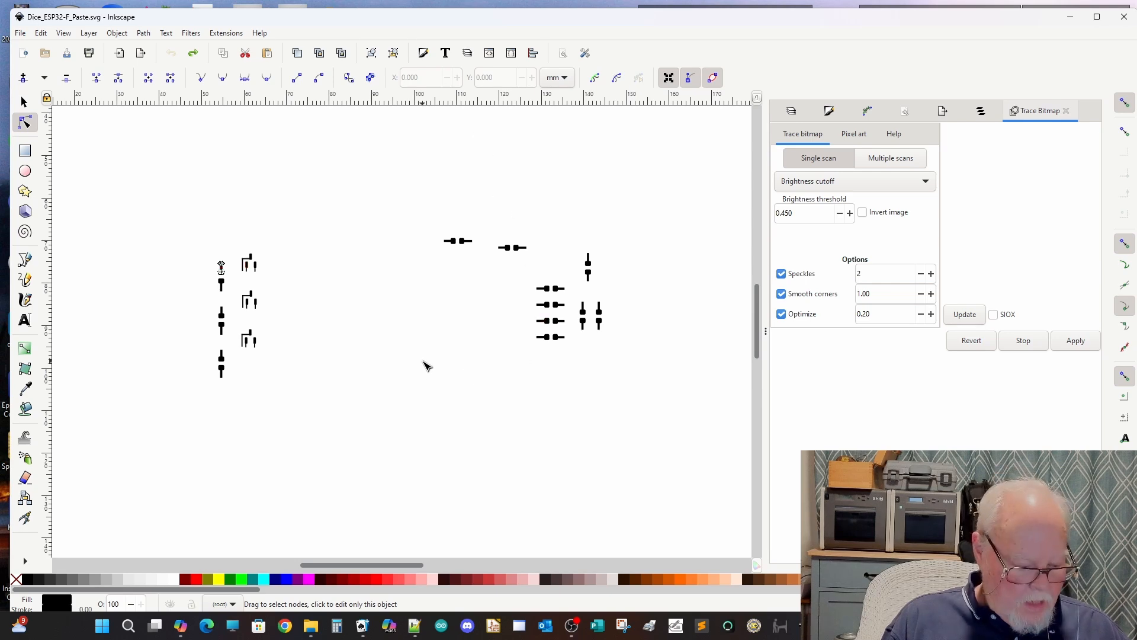
pyautogui.keyDown('shift'); pyautogui.click(224, 293); pyautogui.keyUp('shift')
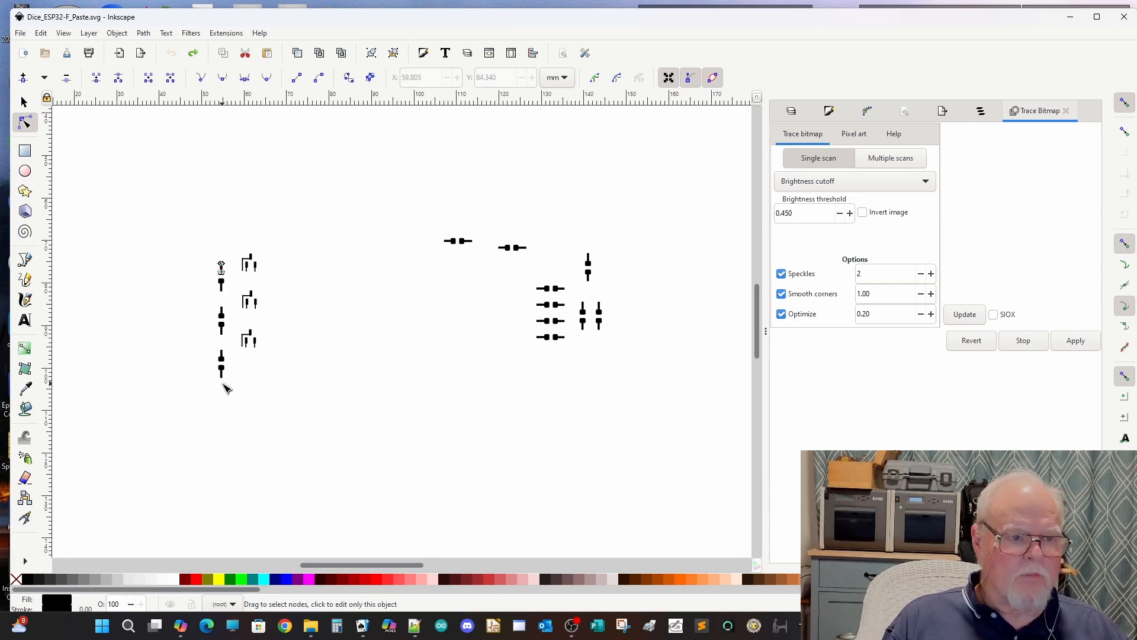
pyautogui.scroll(2, 225, 388)
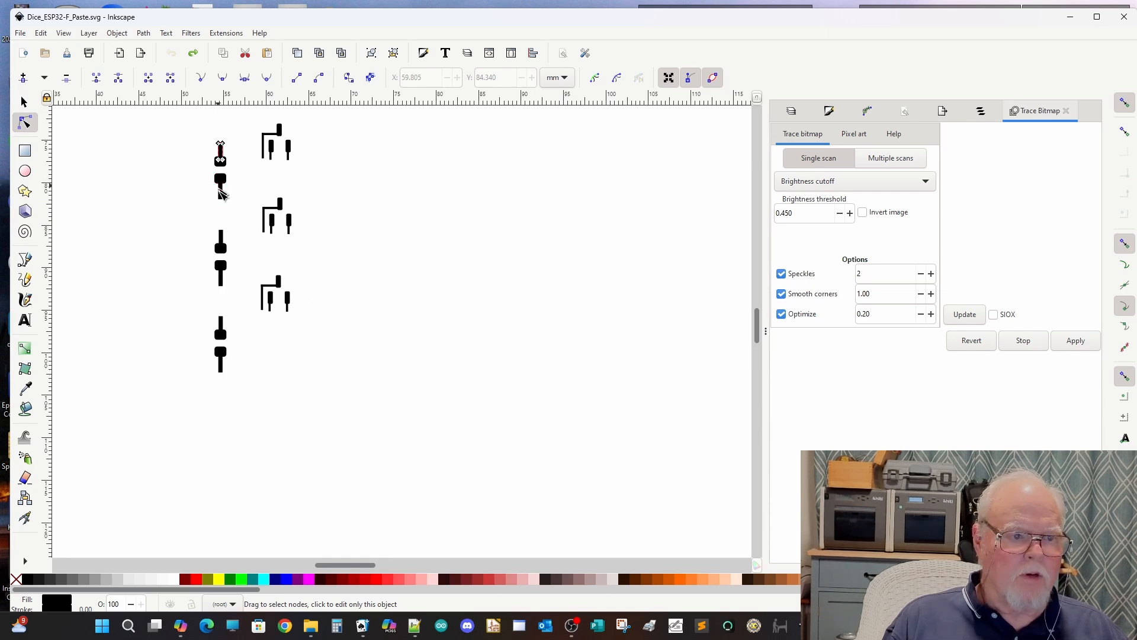
pyautogui.click(317, 119)
pyautogui.scroll(2, 312, 130)
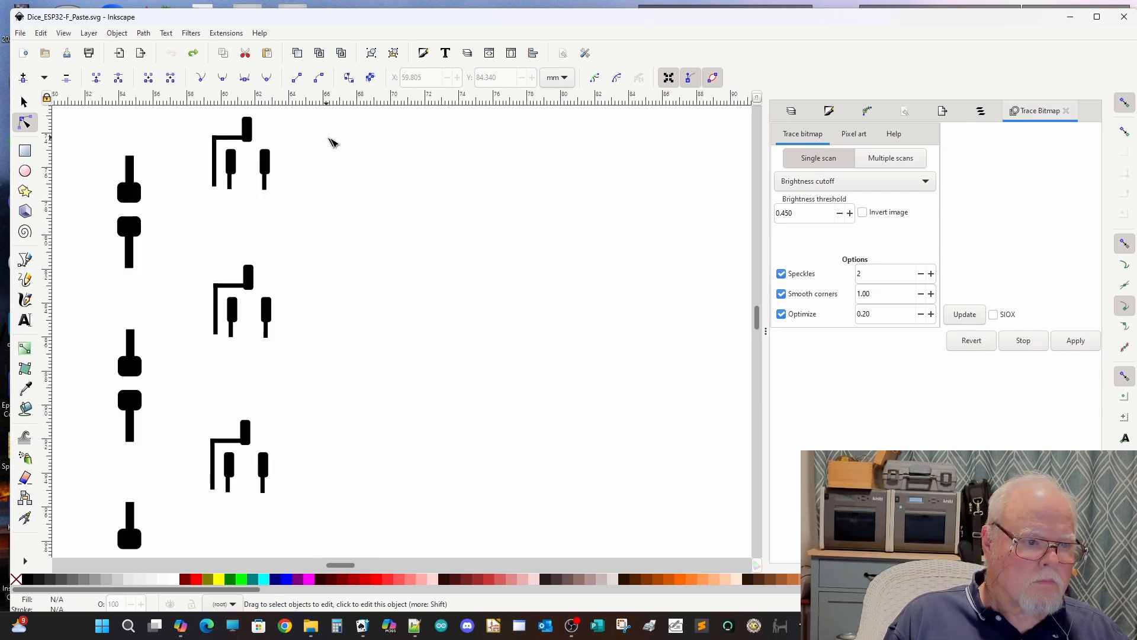
pyautogui.click(131, 163)
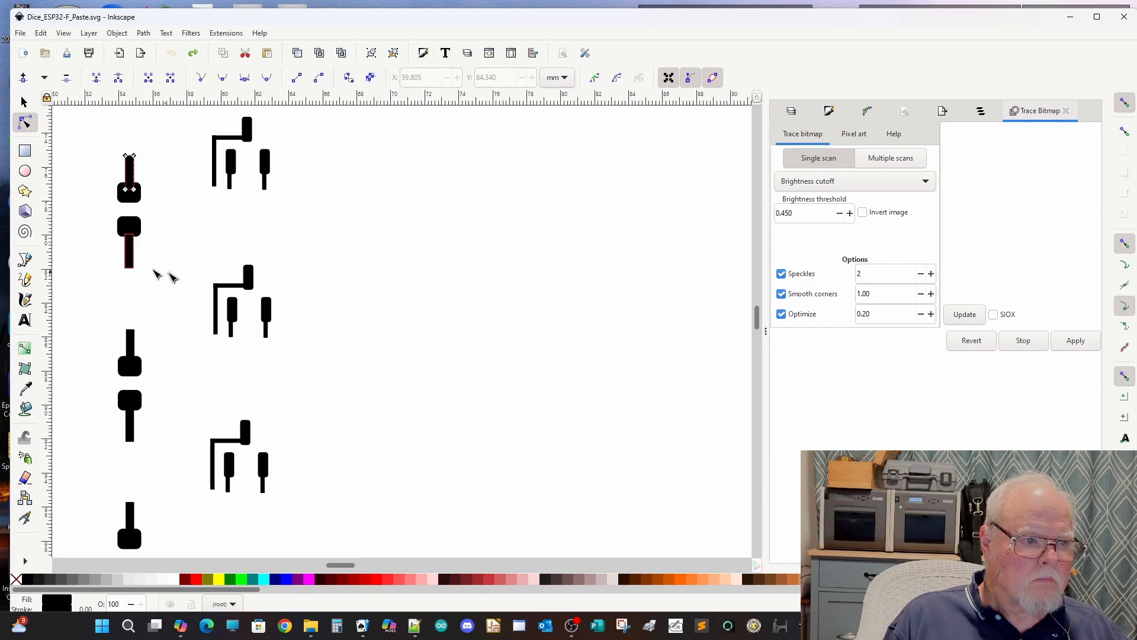
pyautogui.moveTo(92, 263); pyautogui.dragTo(154, 285)
pyautogui.keyDown('shift'); pyautogui.click(130, 260); pyautogui.keyUp('shift')
pyautogui.keyDown('shift'); pyautogui.click(132, 340); pyautogui.keyUp('shift')
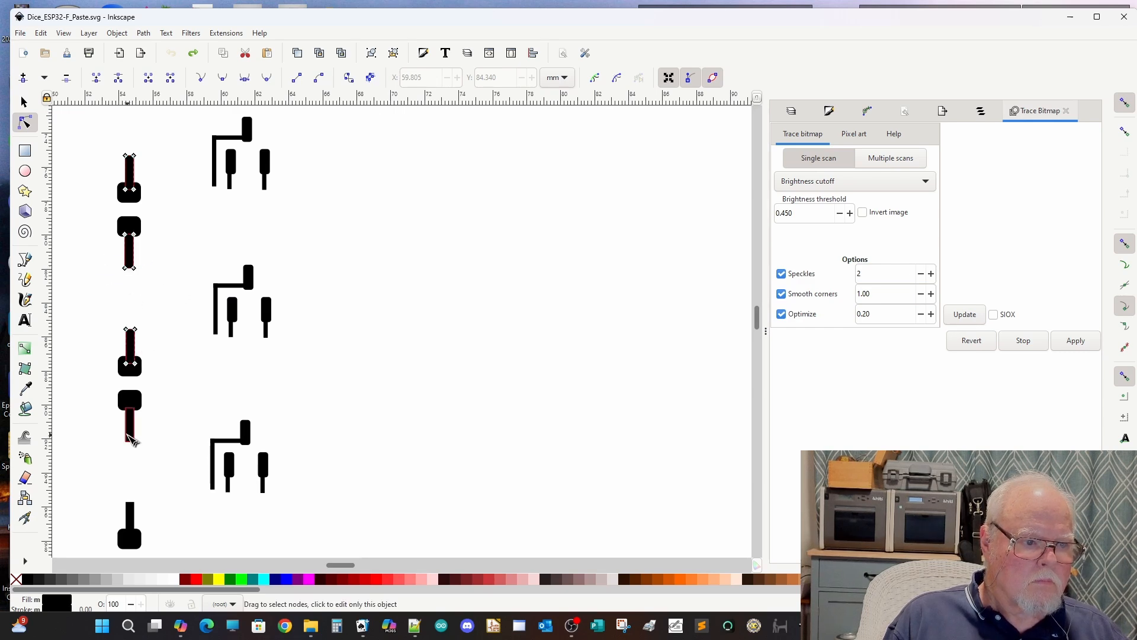
pyautogui.keyDown('shift'); pyautogui.click(131, 433); pyautogui.keyUp('shift')
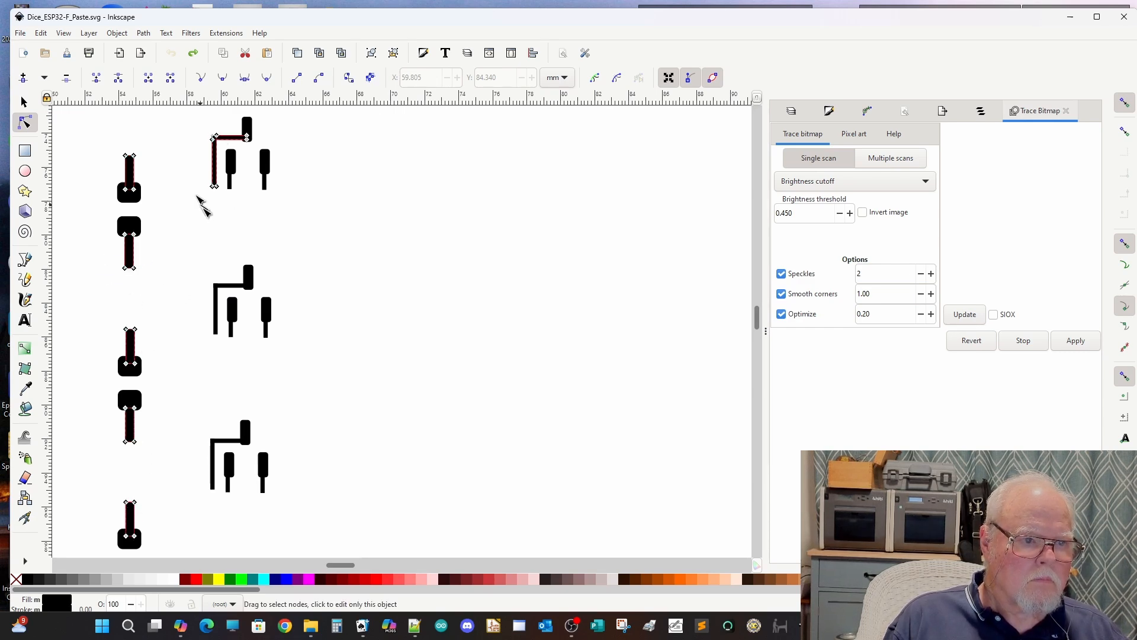
pyautogui.keyDown('shift'); pyautogui.click(230, 184); pyautogui.keyUp('shift')
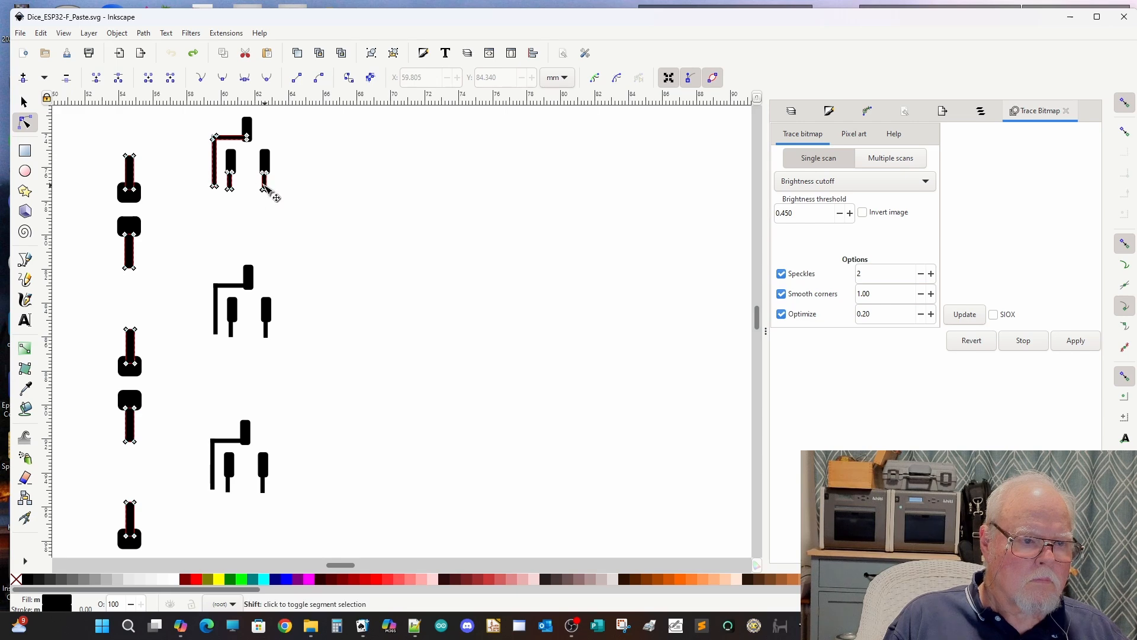
pyautogui.keyDown('ctrl'); pyautogui.scroll(-1, 267, 190); pyautogui.keyUp('ctrl')
pyautogui.keyDown('shift'); pyautogui.click(170, 491); pyautogui.keyUp('shift')
pyautogui.keyDown('shift'); pyautogui.click(240, 391); pyautogui.keyUp('shift')
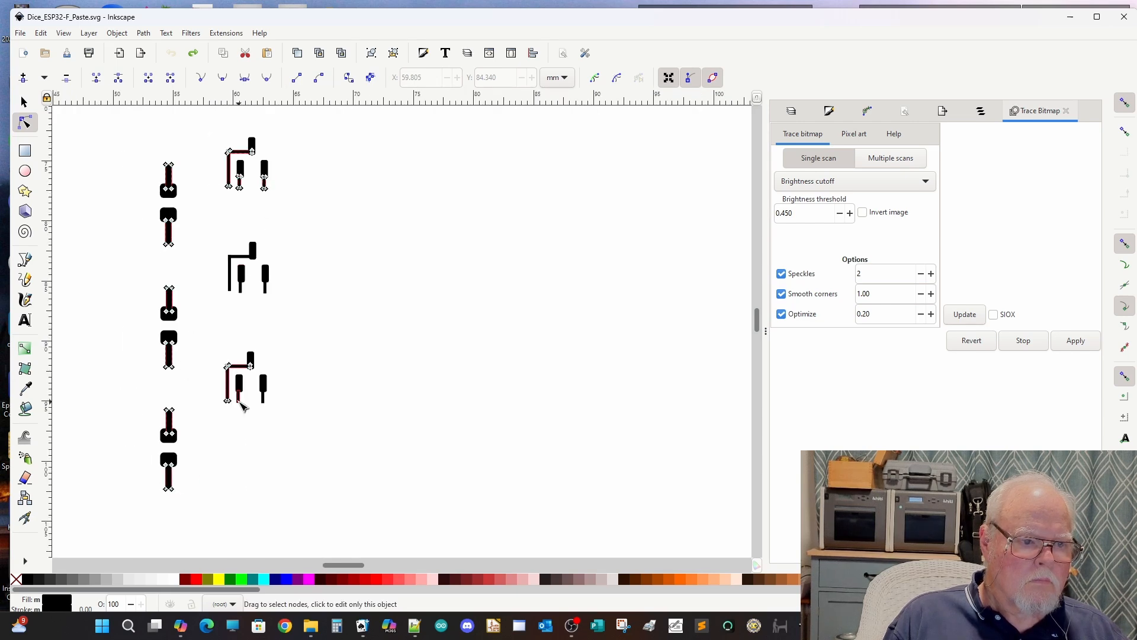
pyautogui.keyDown('shift'); pyautogui.click(243, 272); pyautogui.keyUp('shift')
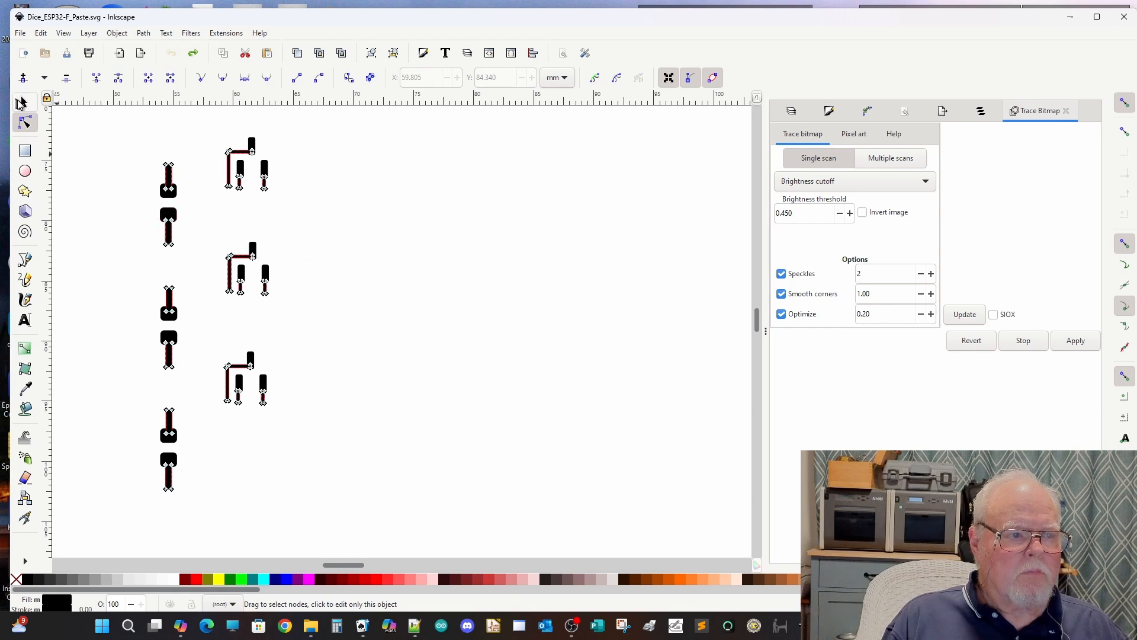
pyautogui.click(21, 103)
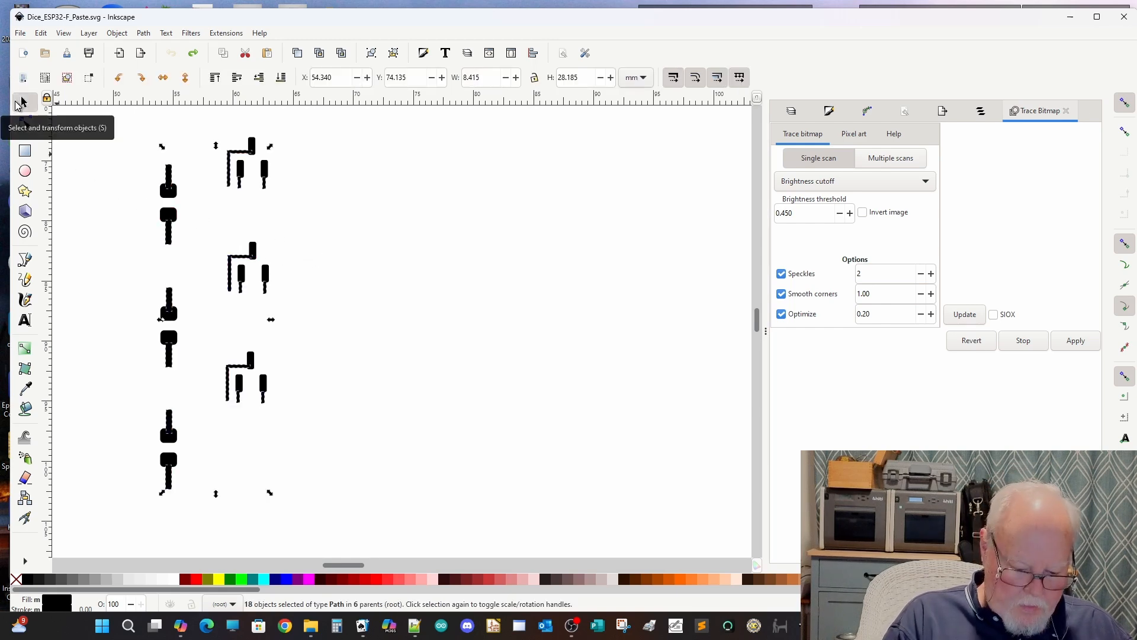
pyautogui.press('Delete')
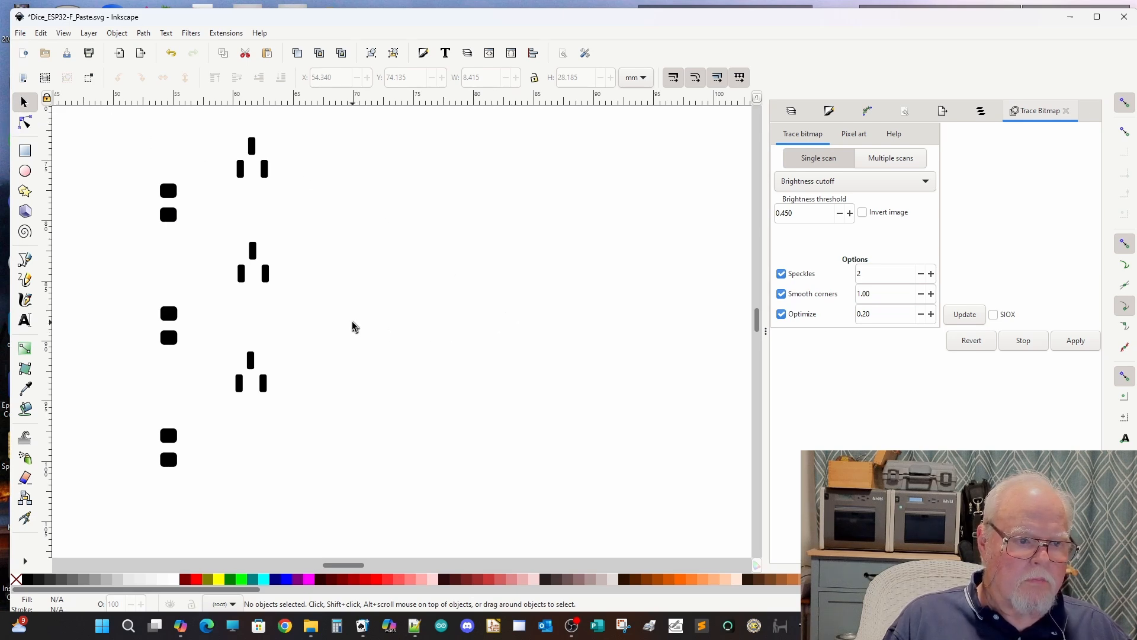
# Step: Delete the thin trace stubs attached to the pads of the nine remaining resistors on the other side of the board
pyautogui.scroll(-1, 350, 325)
pyautogui.scroll(-4, 309, 336)
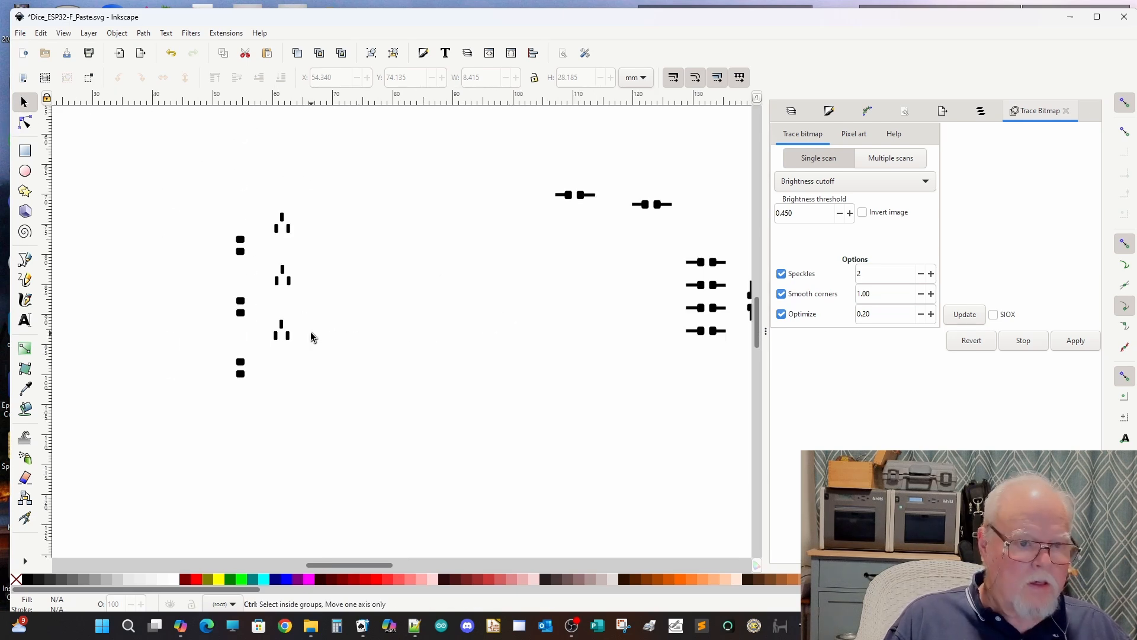
pyautogui.scroll(3, 595, 299)
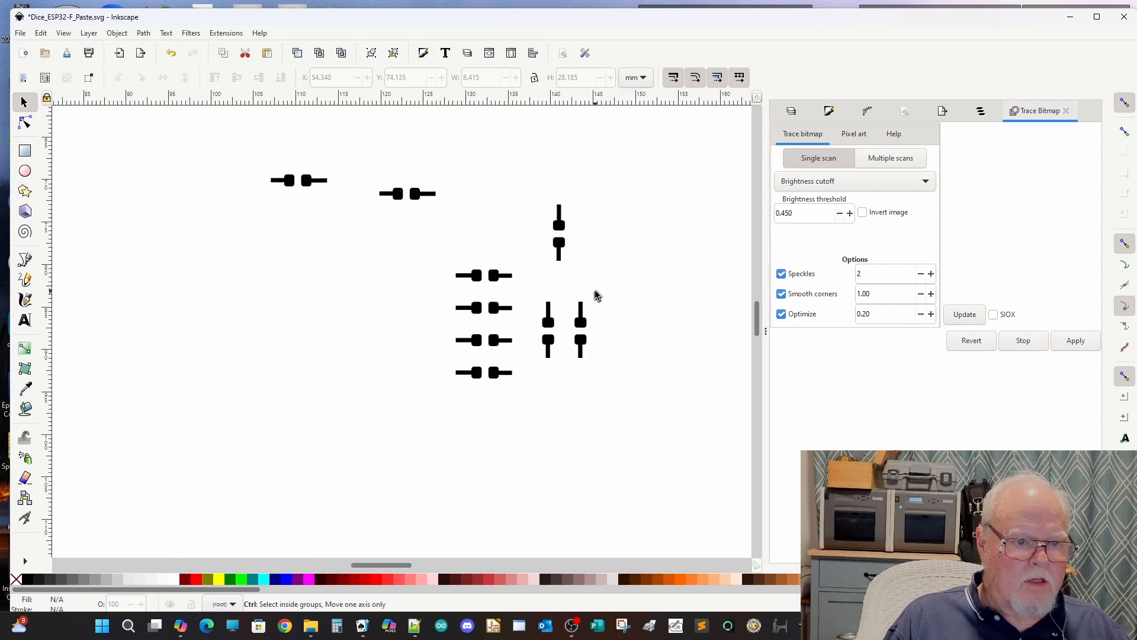
pyautogui.click(24, 123)
pyautogui.click(281, 181)
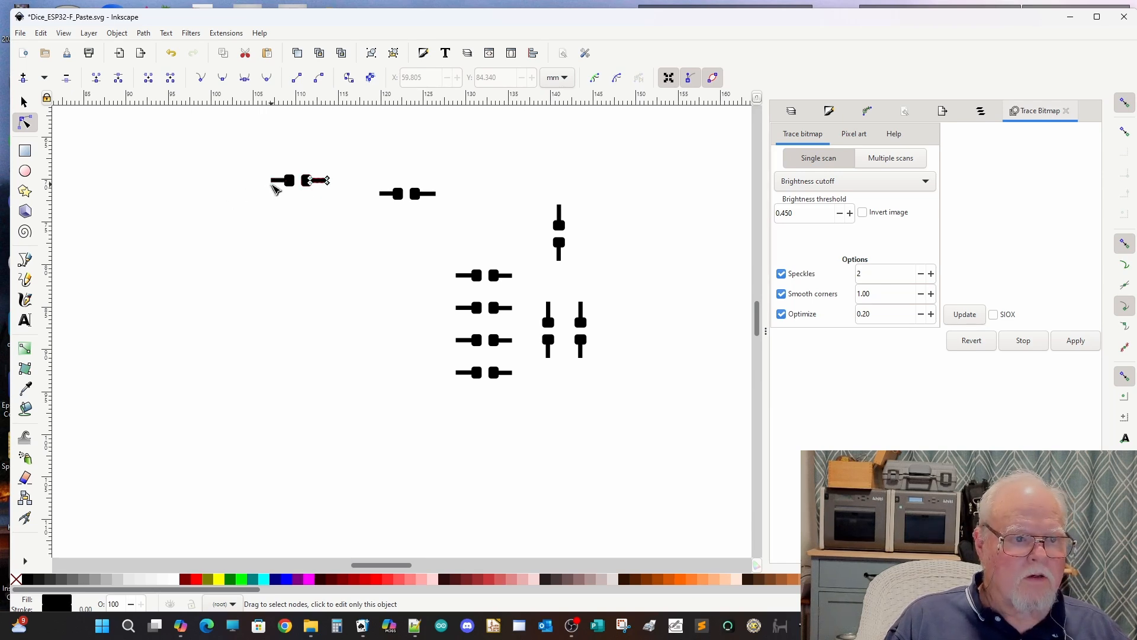
pyautogui.keyDown('shift'); pyautogui.click(273, 182); pyautogui.keyUp('shift')
pyautogui.keyDown('shift'); pyautogui.click(385, 194); pyautogui.keyUp('shift')
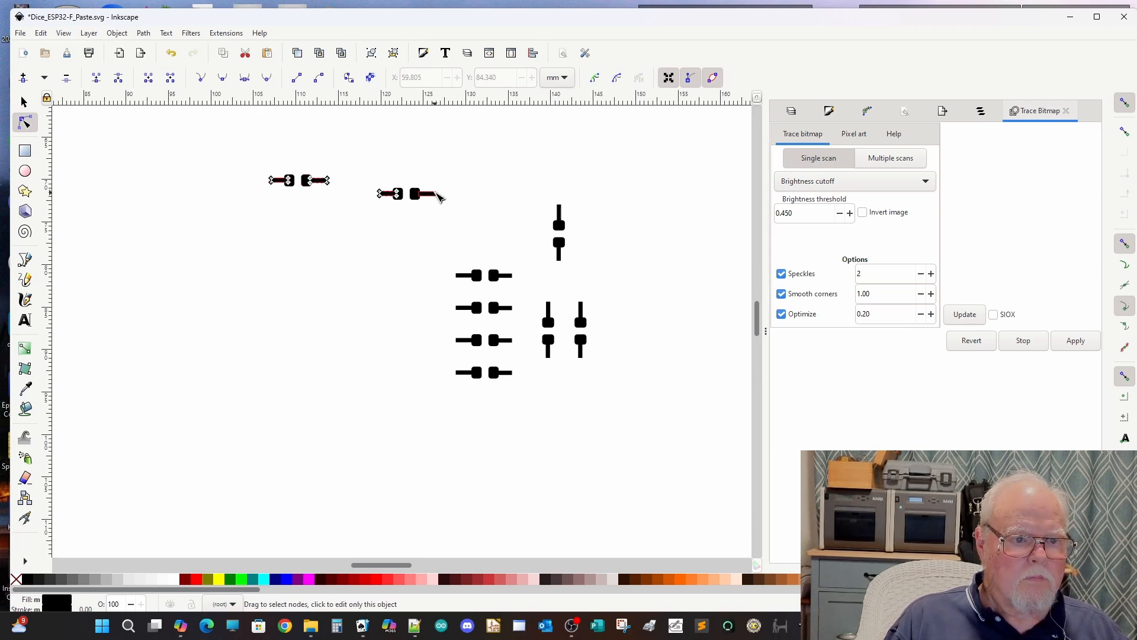
pyautogui.keyDown('shift'); pyautogui.click(434, 194); pyautogui.keyUp('shift')
pyautogui.keyDown('shift'); pyautogui.click(560, 209); pyautogui.keyUp('shift')
pyautogui.keyDown('shift'); pyautogui.click(559, 257); pyautogui.keyUp('shift')
pyautogui.keyDown('shift'); pyautogui.click(502, 275); pyautogui.keyUp('shift')
pyautogui.keyDown('shift'); pyautogui.click(468, 275); pyautogui.keyUp('shift')
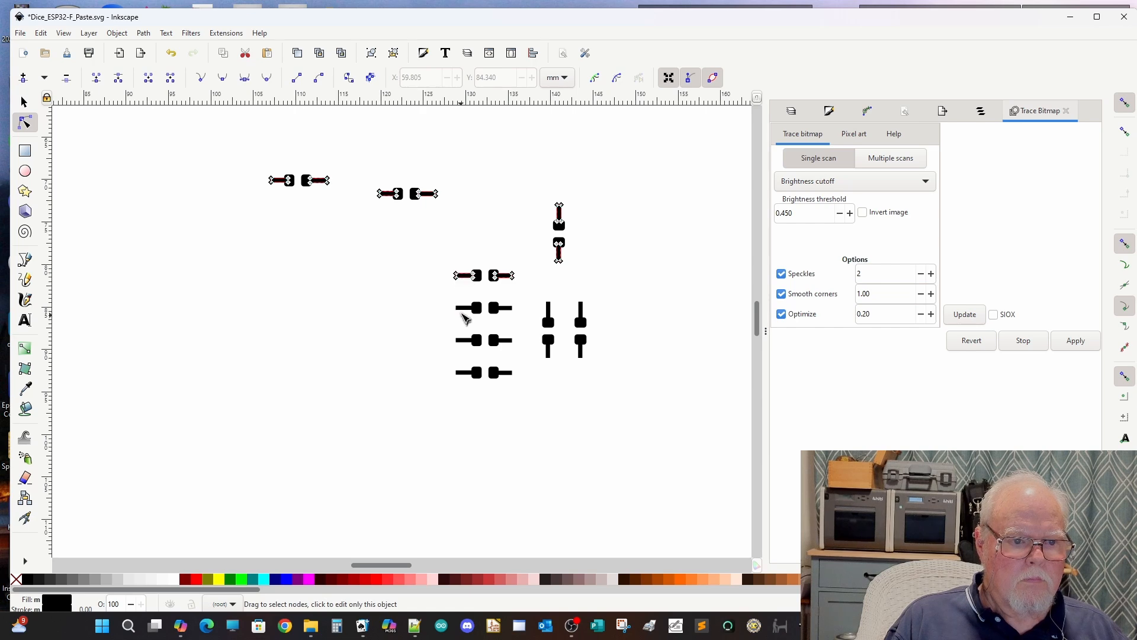
pyautogui.keyDown('shift'); pyautogui.click(504, 308); pyautogui.keyUp('shift')
pyautogui.keyDown('shift'); pyautogui.click(468, 340); pyautogui.keyUp('shift')
pyautogui.keyDown('shift'); pyautogui.click(502, 340); pyautogui.keyUp('shift')
pyautogui.keyDown('shift'); pyautogui.click(468, 373); pyautogui.keyUp('shift')
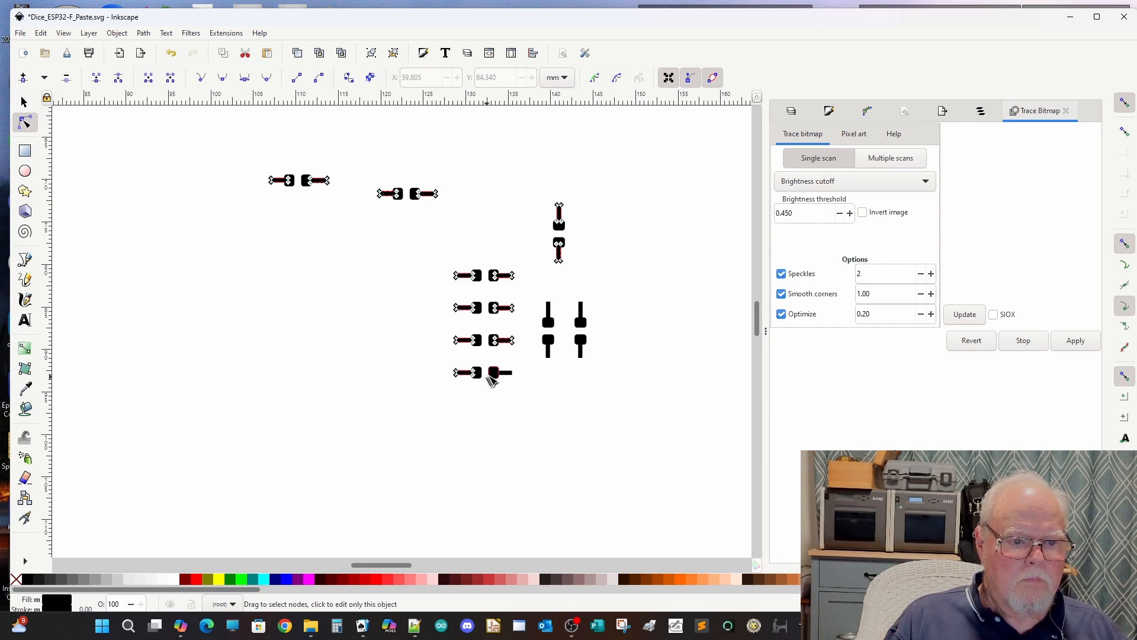
pyautogui.keyDown('shift'); pyautogui.click(503, 373); pyautogui.keyUp('shift')
pyautogui.keyDown('shift'); pyautogui.click(550, 352); pyautogui.keyUp('shift')
pyautogui.keyDown('shift'); pyautogui.click(581, 353); pyautogui.keyUp('shift')
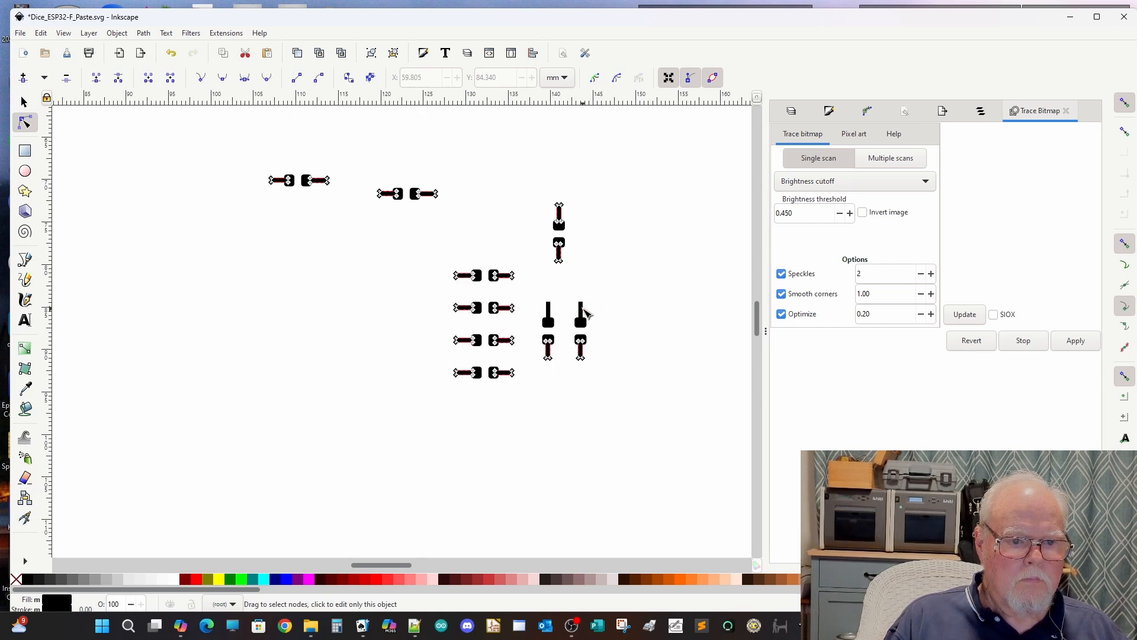
pyautogui.keyDown('shift'); pyautogui.click(581, 315); pyautogui.keyUp('shift')
pyautogui.keyDown('shift'); pyautogui.click(550, 310); pyautogui.keyUp('shift')
pyautogui.click(24, 103)
pyautogui.press('Delete')
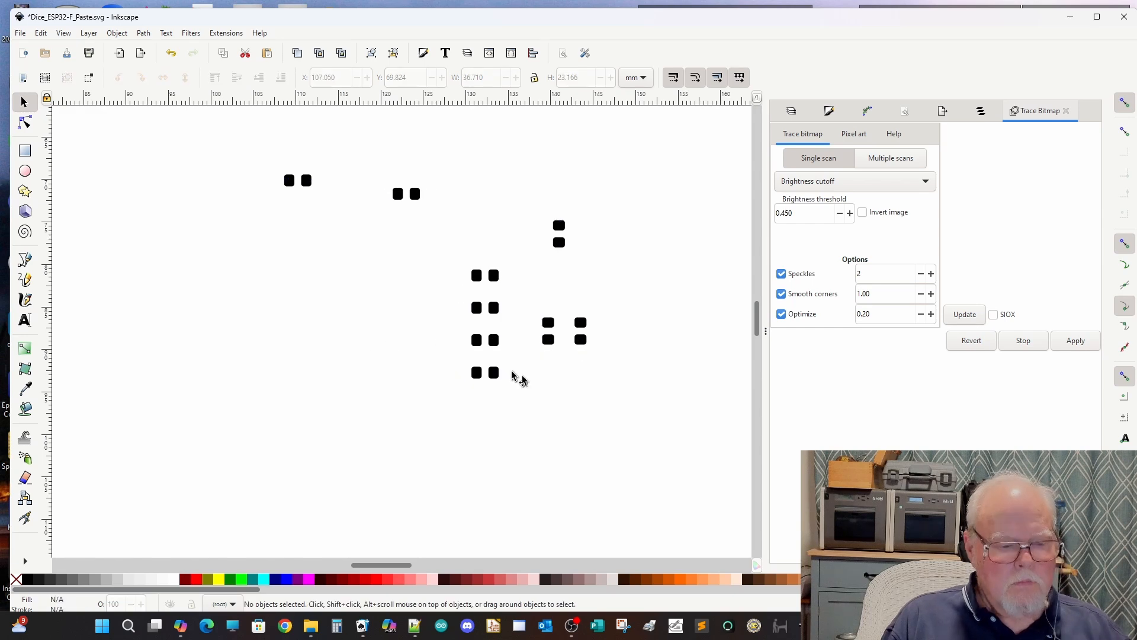
# Step: Ungroup the group of 46 objects that holds the cleaned-up paste pads
pyautogui.scroll(-3, 410, 327)
pyautogui.click(152, 394)
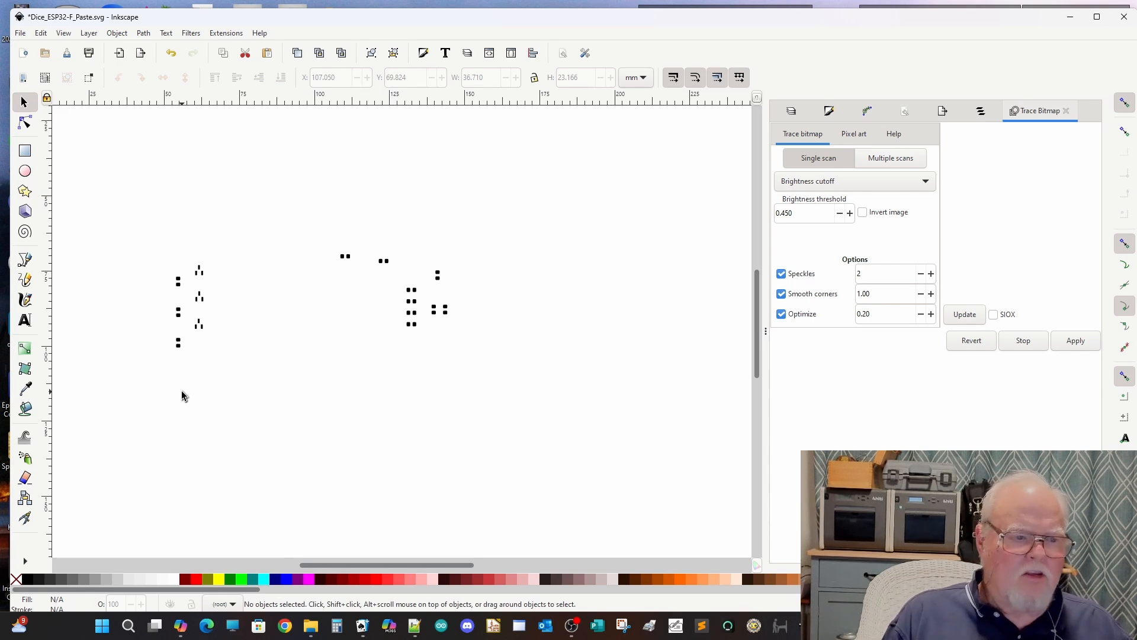
pyautogui.click(202, 322)
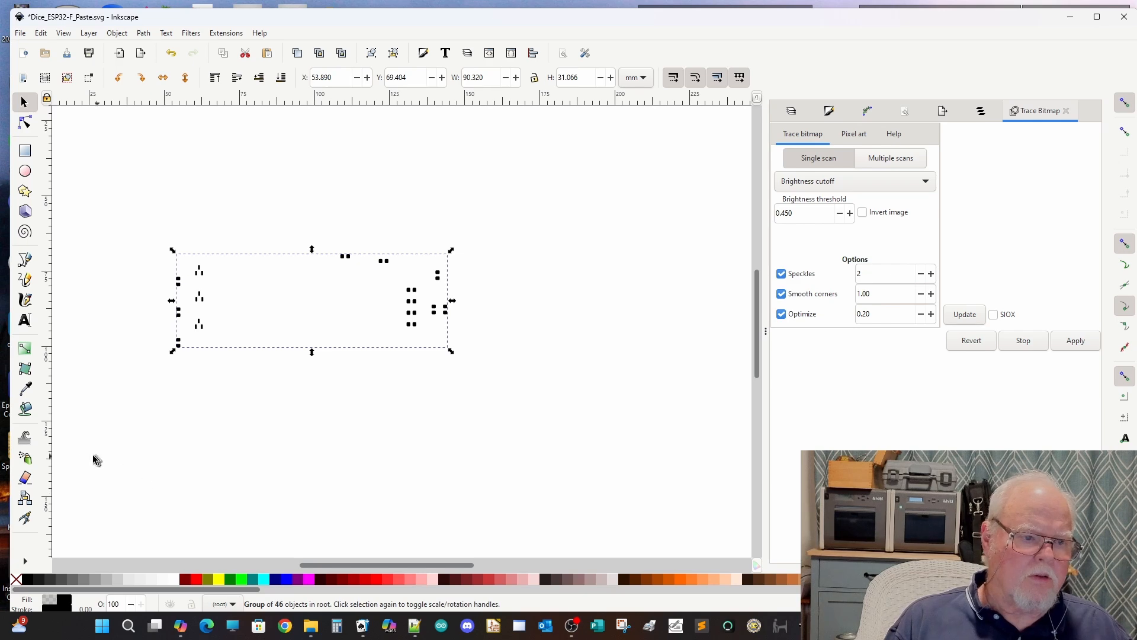
pyautogui.keyDown('ctrl'); pyautogui.scroll(4, 191, 282); pyautogui.keyUp('ctrl')
pyautogui.keyDown('ctrl'); pyautogui.scroll(2, 191, 282); pyautogui.keyUp('ctrl')
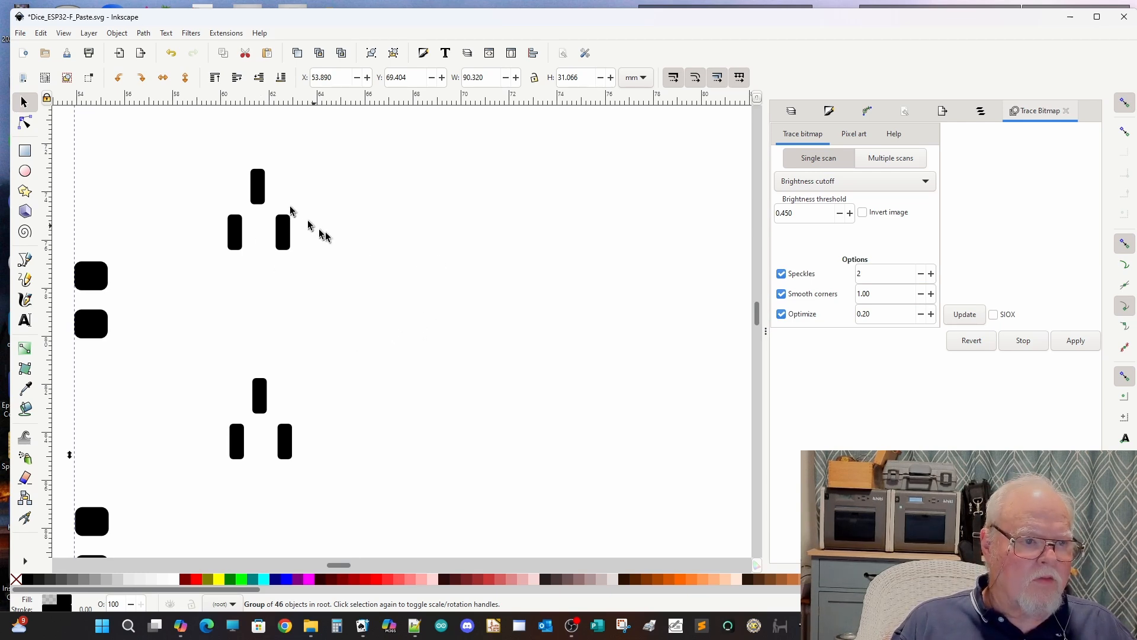
pyautogui.scroll(-2, 468, 286)
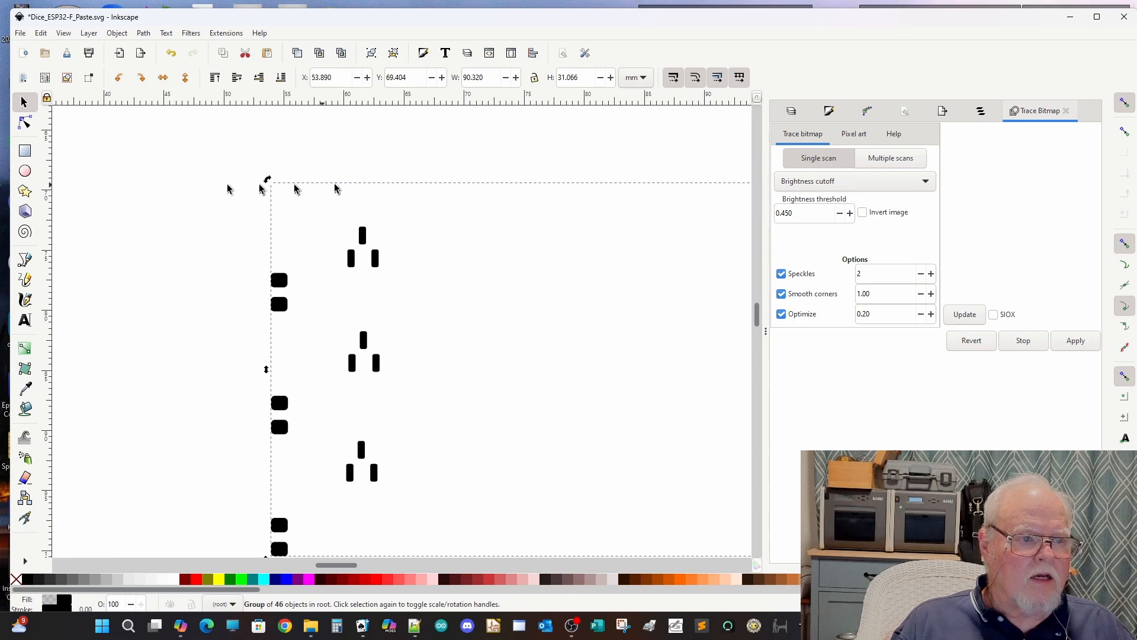
pyautogui.click(121, 36)
pyautogui.click(131, 148)
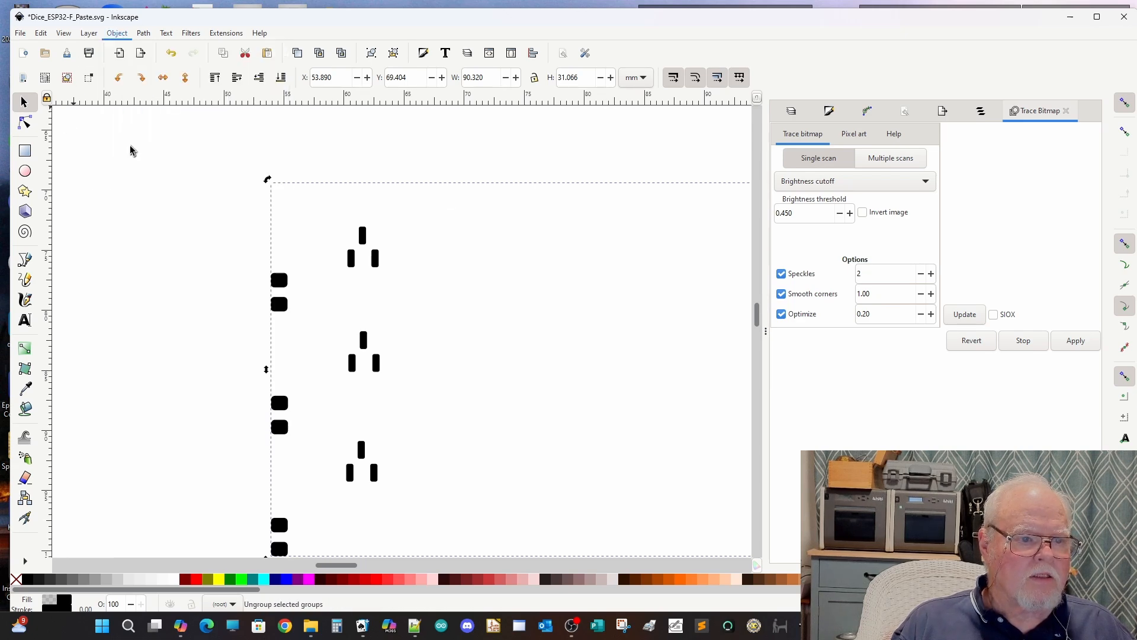
pyautogui.click(194, 279)
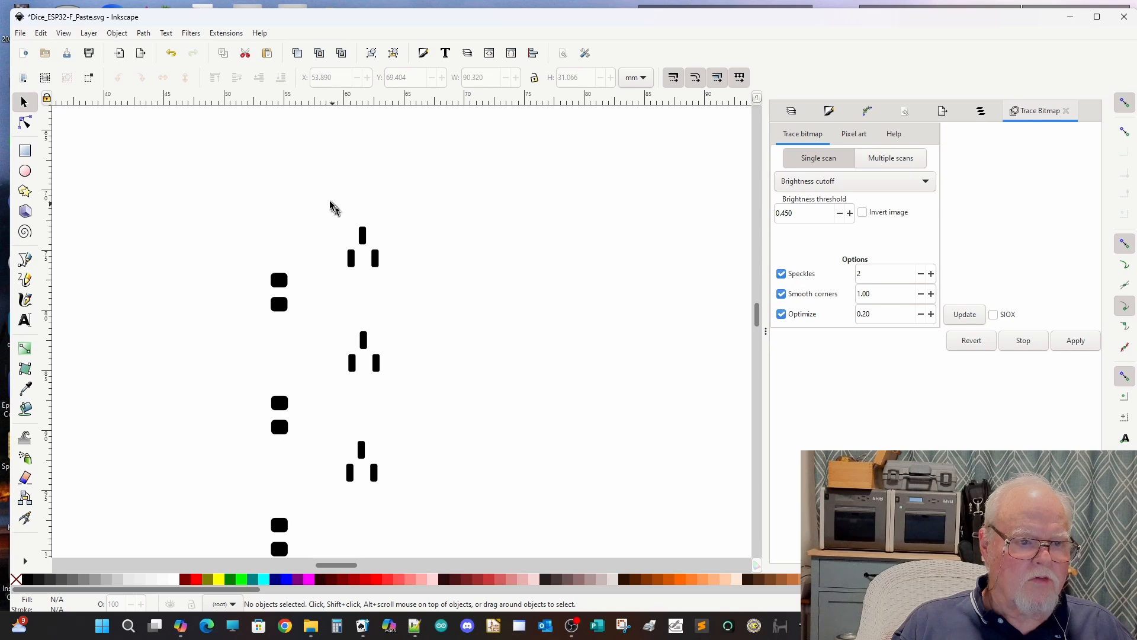
# Step: Group the pad sets of the three transistors into a single group
pyautogui.moveTo(324, 191); pyautogui.dragTo(414, 509)
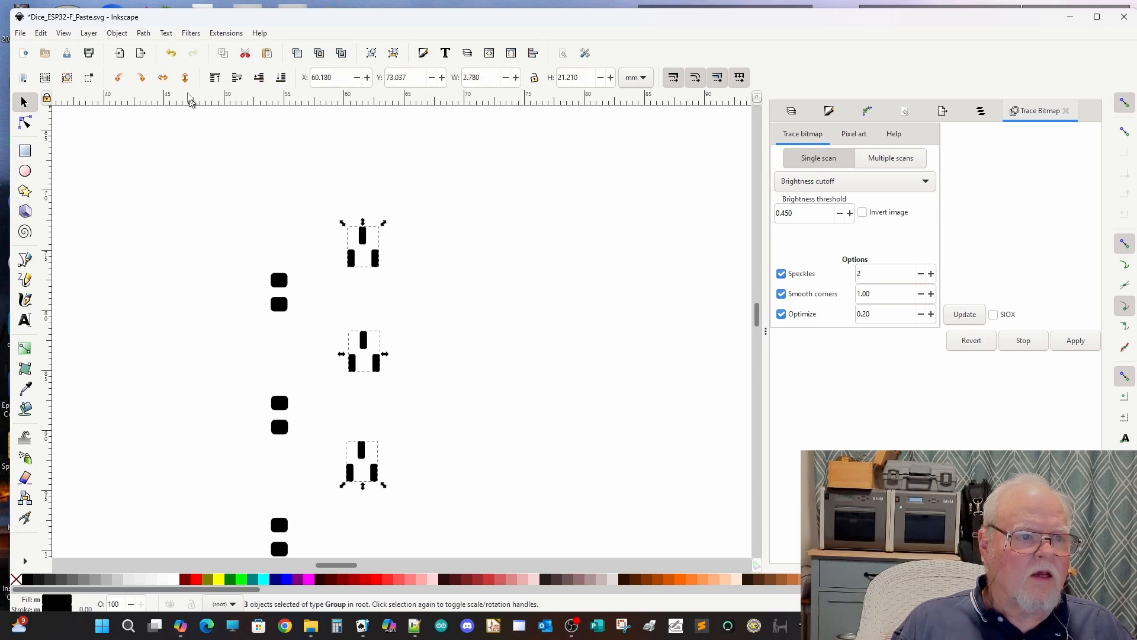
pyautogui.click(117, 33)
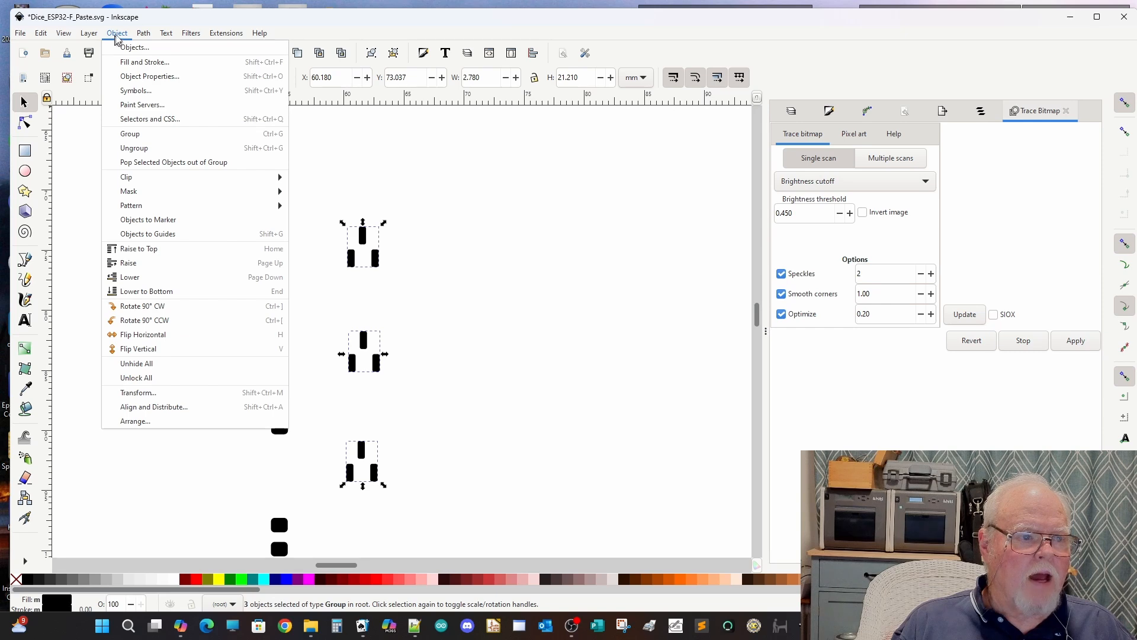
pyautogui.click(121, 134)
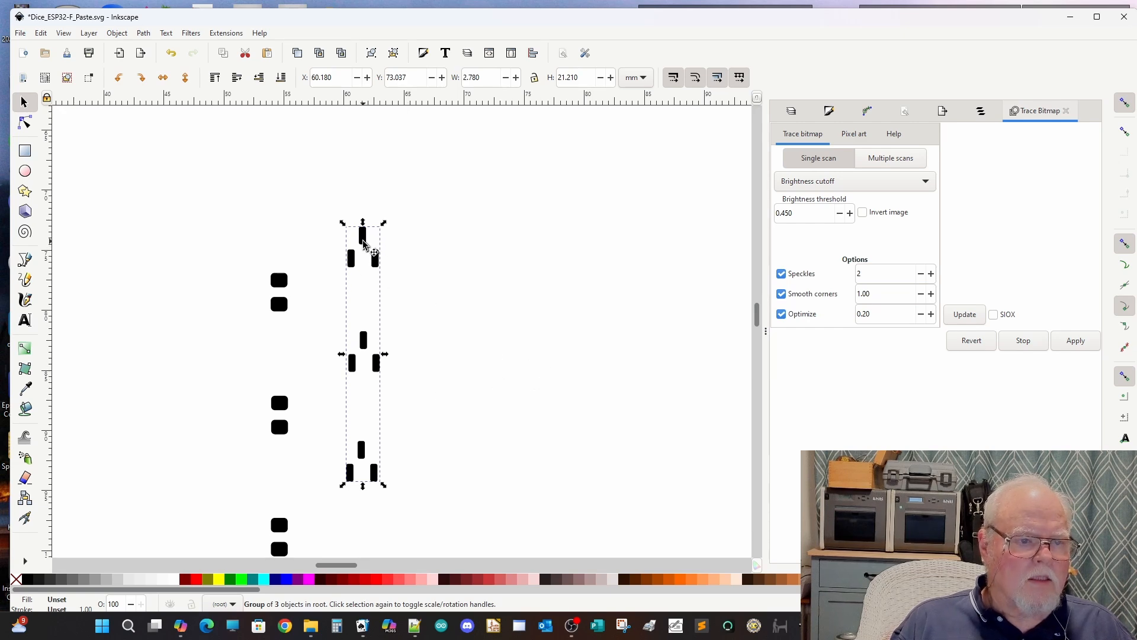
# Step: Place a vertical guide through the middle of the uppermost transistor pad and nudge the transistor group 0.2 mm left, to X 59.980 mm
pyautogui.scroll(4, 363, 243)
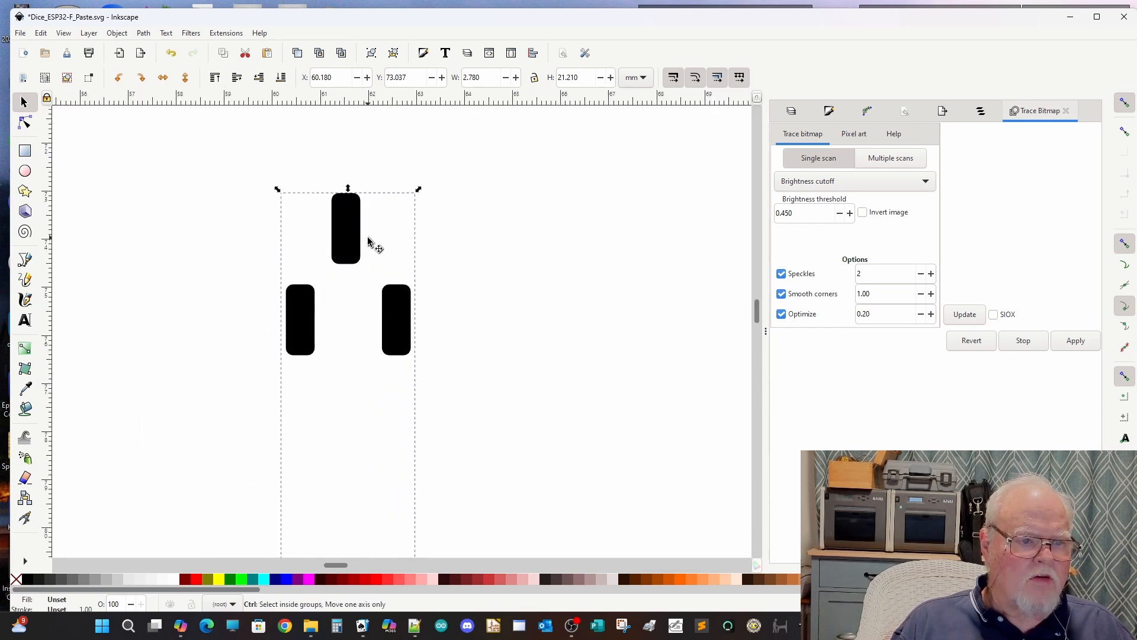
pyautogui.scroll(1, 368, 240)
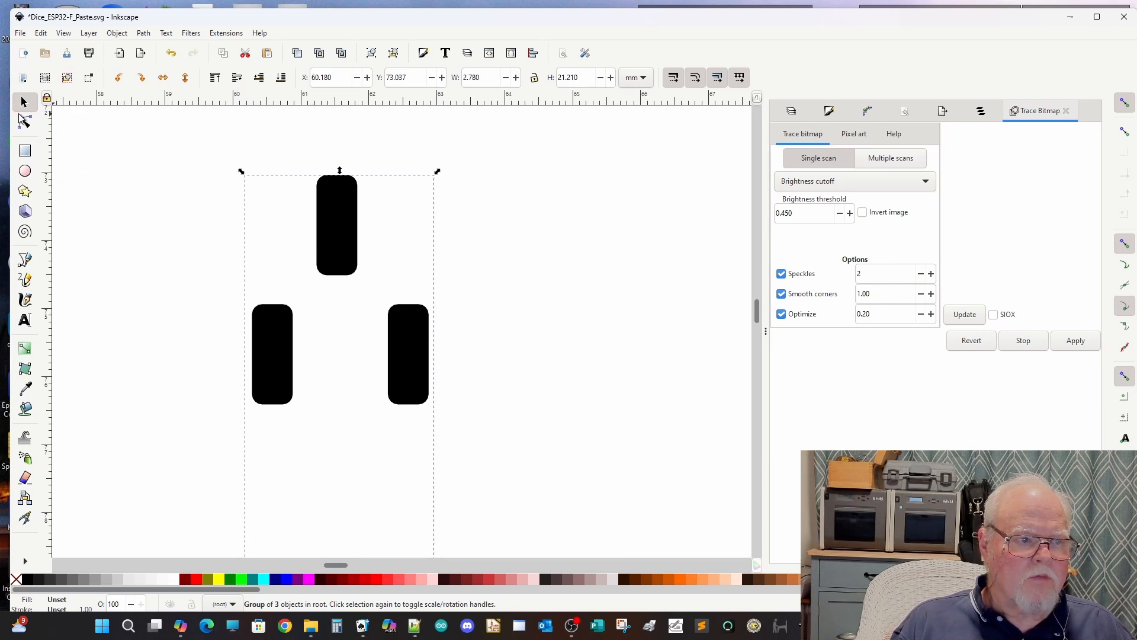
pyautogui.moveTo(48, 275)
pyautogui.mouseDown()
pyautogui.moveTo(312, 193)
pyautogui.moveTo(334, 340)
pyautogui.moveTo(346, 344)
pyautogui.moveTo(332, 350)
pyautogui.moveTo(342, 350)
pyautogui.moveTo(337, 364)
pyautogui.mouseUp()
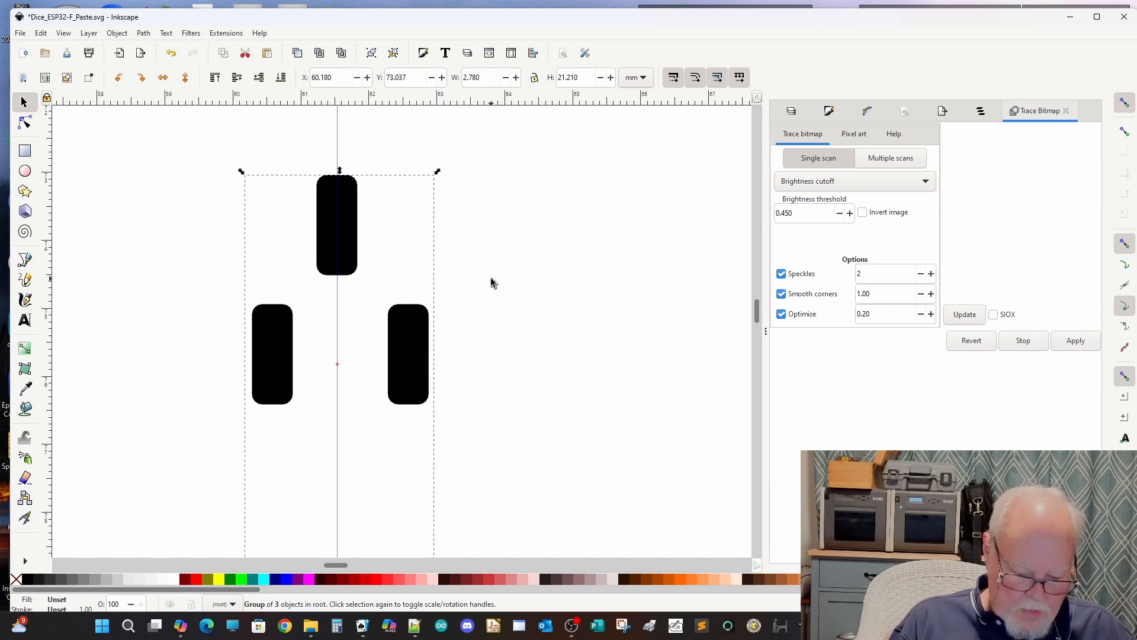
pyautogui.press('Left')
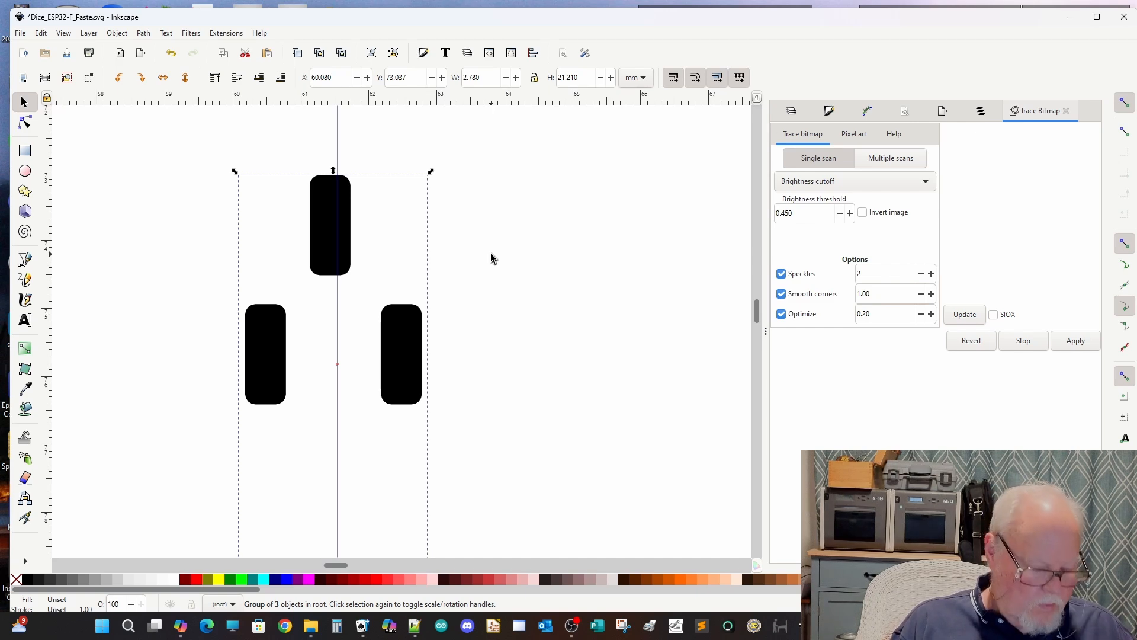
pyautogui.press('Left')
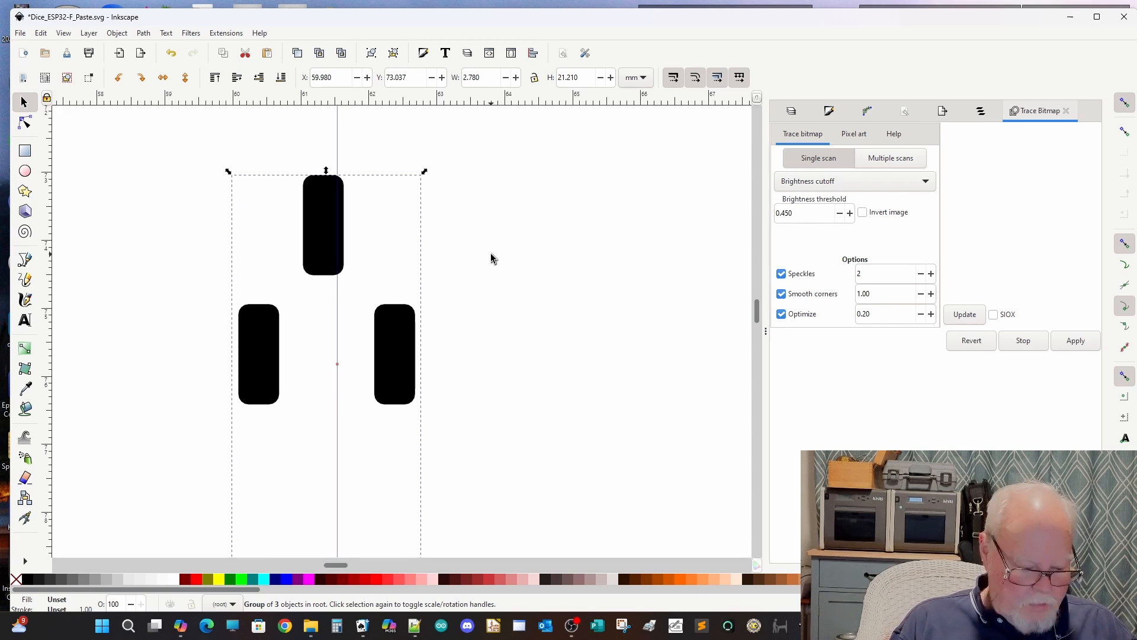
# Step: Paste a copy of the transistor pad group and position it overlapping the original, offset to the right at X 60.380, Y 73.037 mm
pyautogui.press('ctrl')
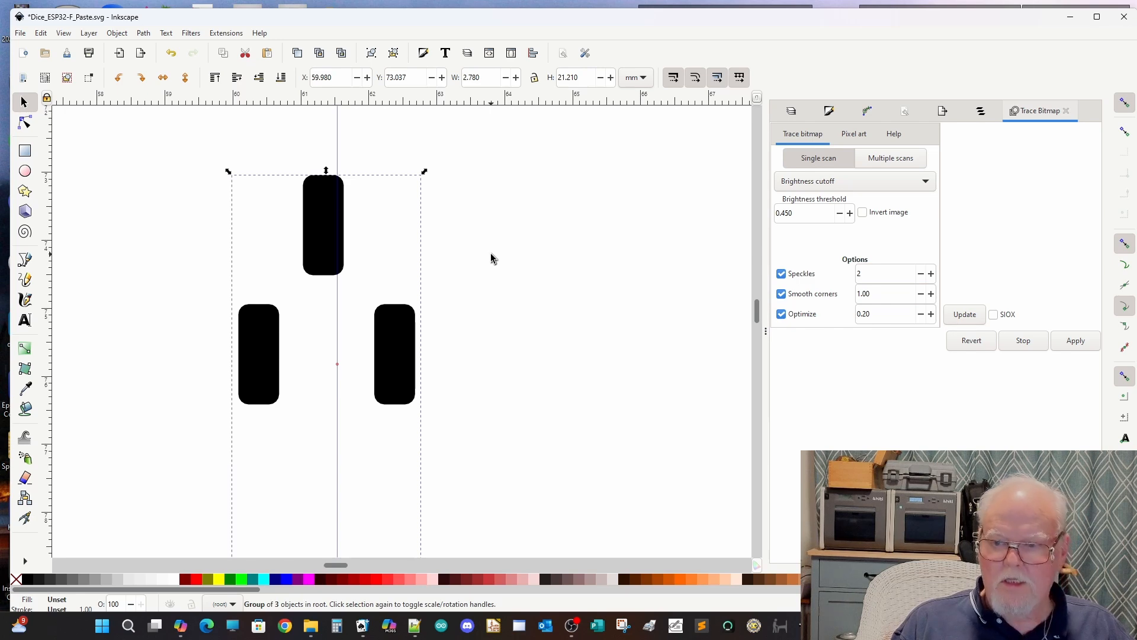
pyautogui.hotkey('ctrl', 'v')
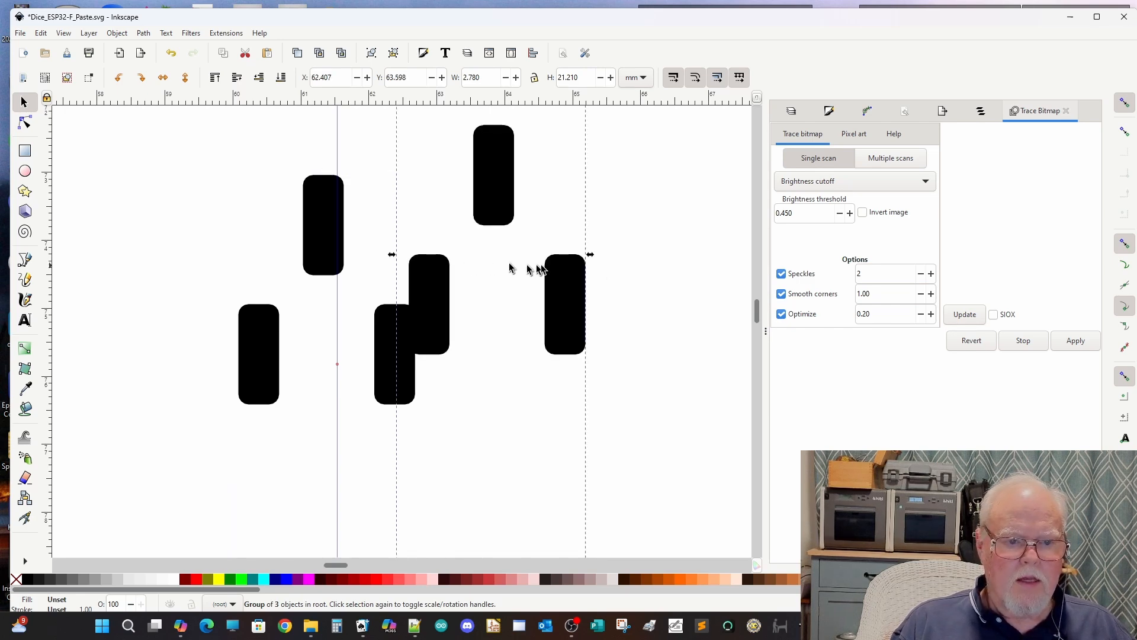
pyautogui.moveTo(578, 314); pyautogui.dragTo(558, 553)
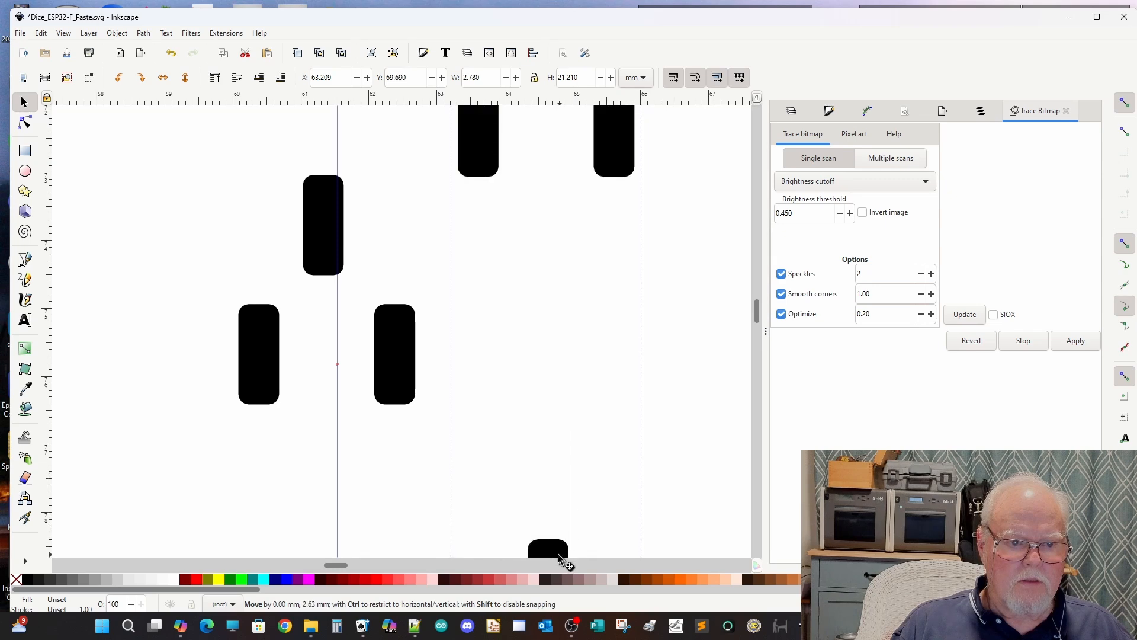
pyautogui.moveTo(607, 159); pyautogui.dragTo(438, 360)
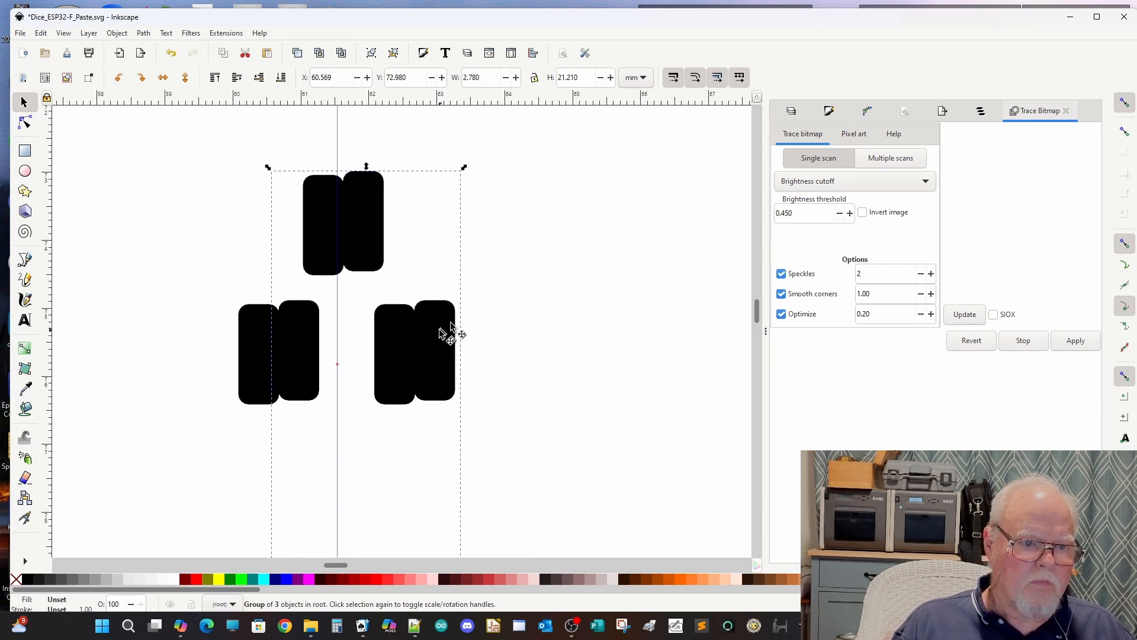
pyautogui.moveTo(454, 330)
pyautogui.mouseDown()
pyautogui.moveTo(462, 342)
pyautogui.moveTo(462, 333)
pyautogui.mouseUp()
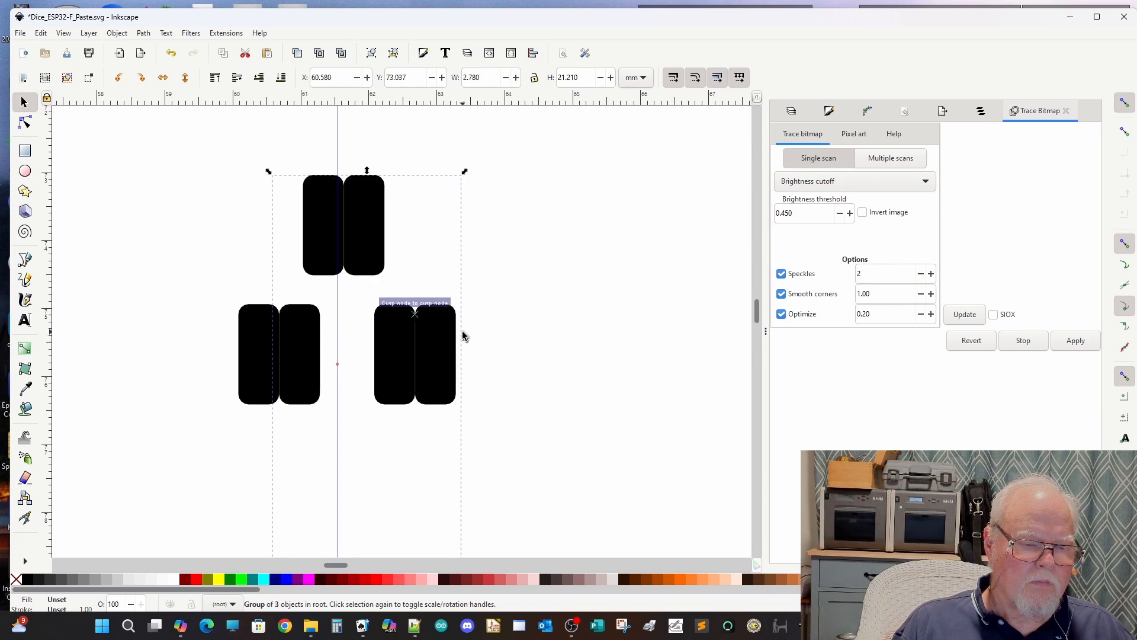
pyautogui.press('Left')
pyautogui.press('Left')
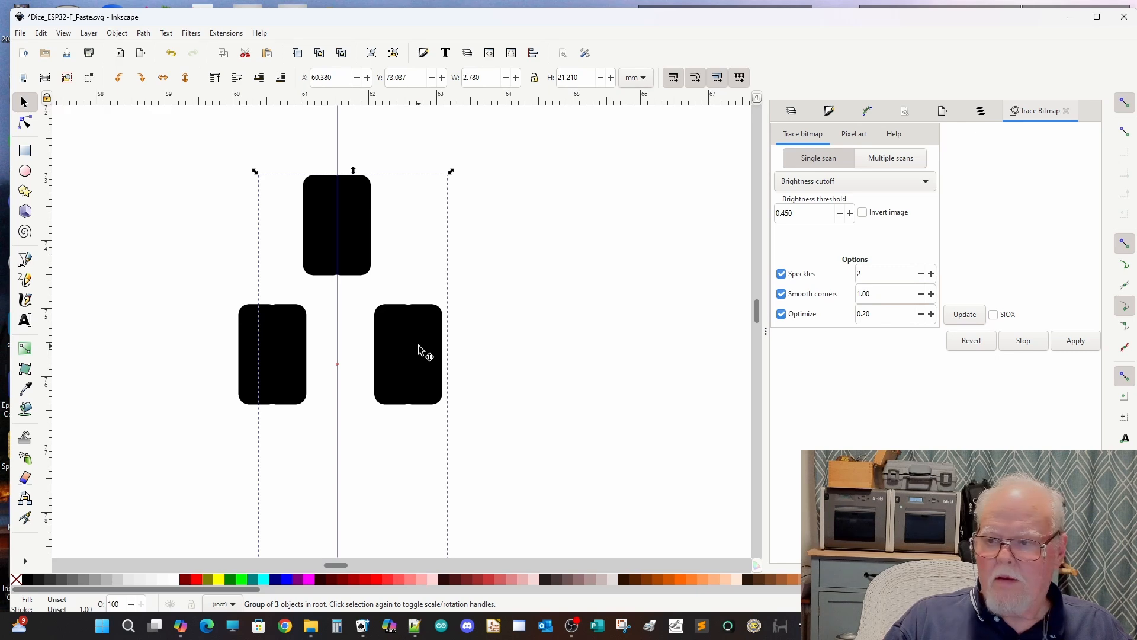
pyautogui.click(611, 381)
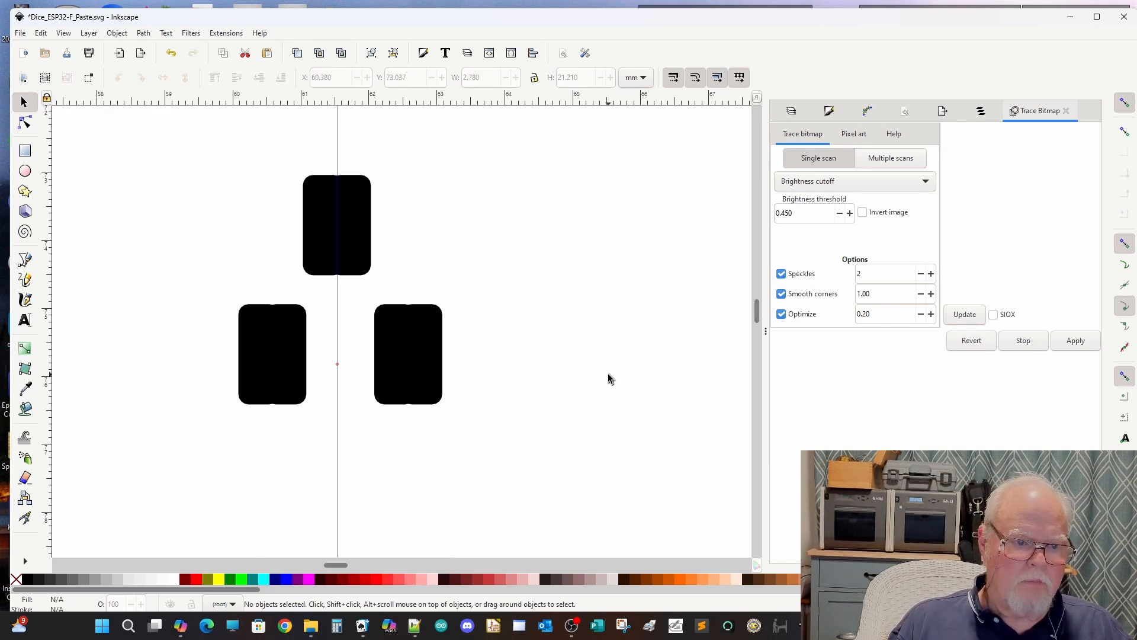
# Step: Select both overlapping transistor pad groups and try to merge them with Union
pyautogui.keyDown('ctrl'); pyautogui.scroll(-6, 610, 379); pyautogui.keyUp('ctrl')
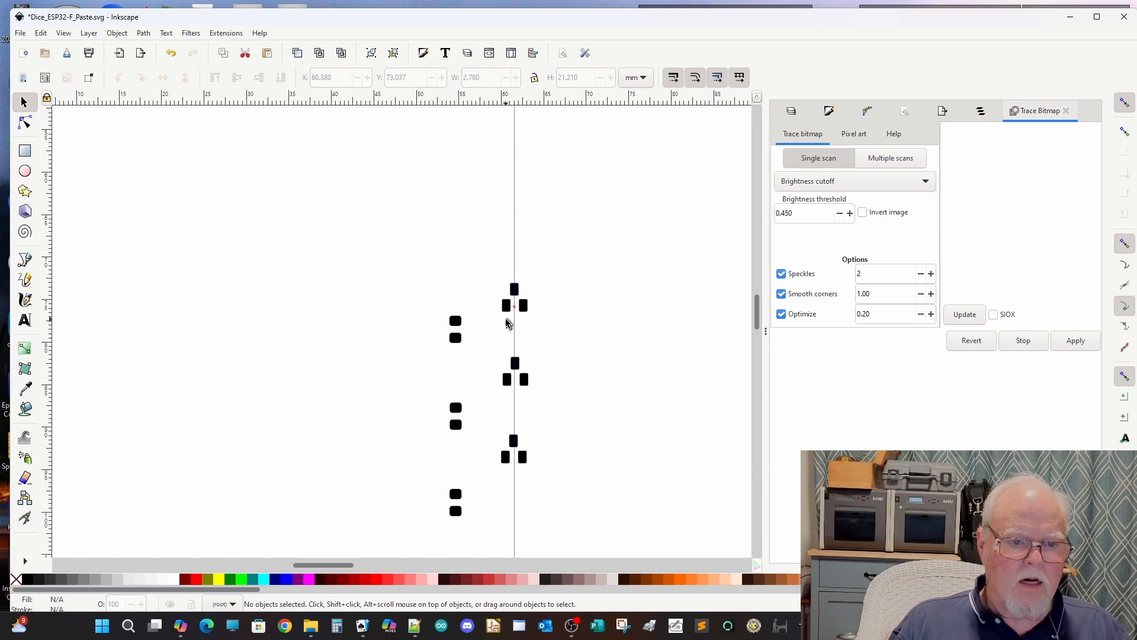
pyautogui.moveTo(478, 246); pyautogui.dragTo(579, 498)
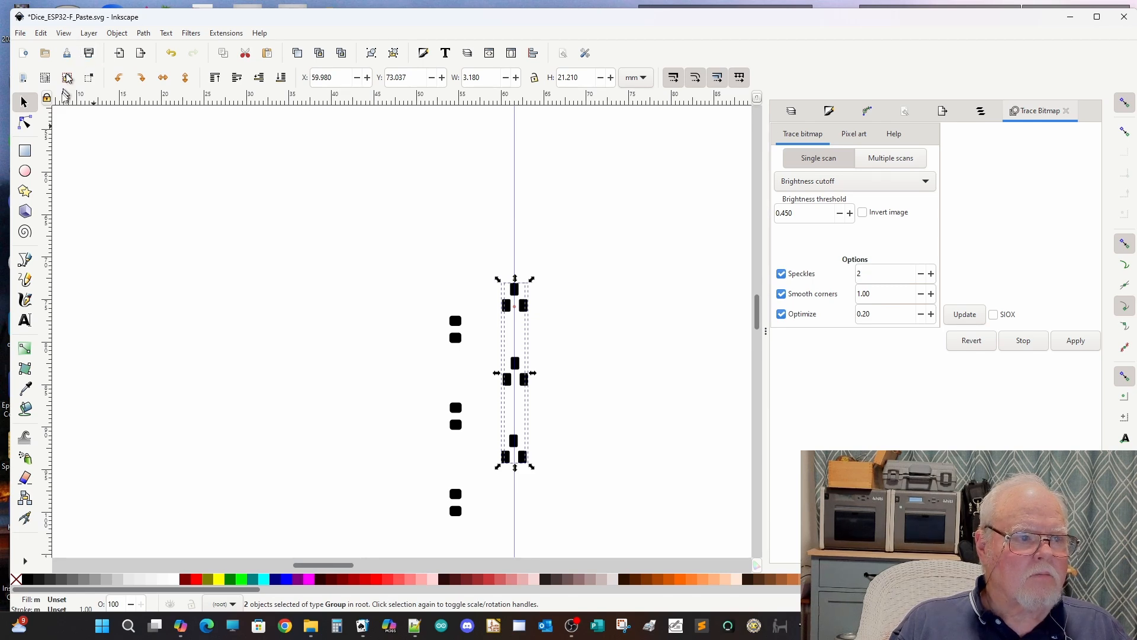
pyautogui.click(26, 124)
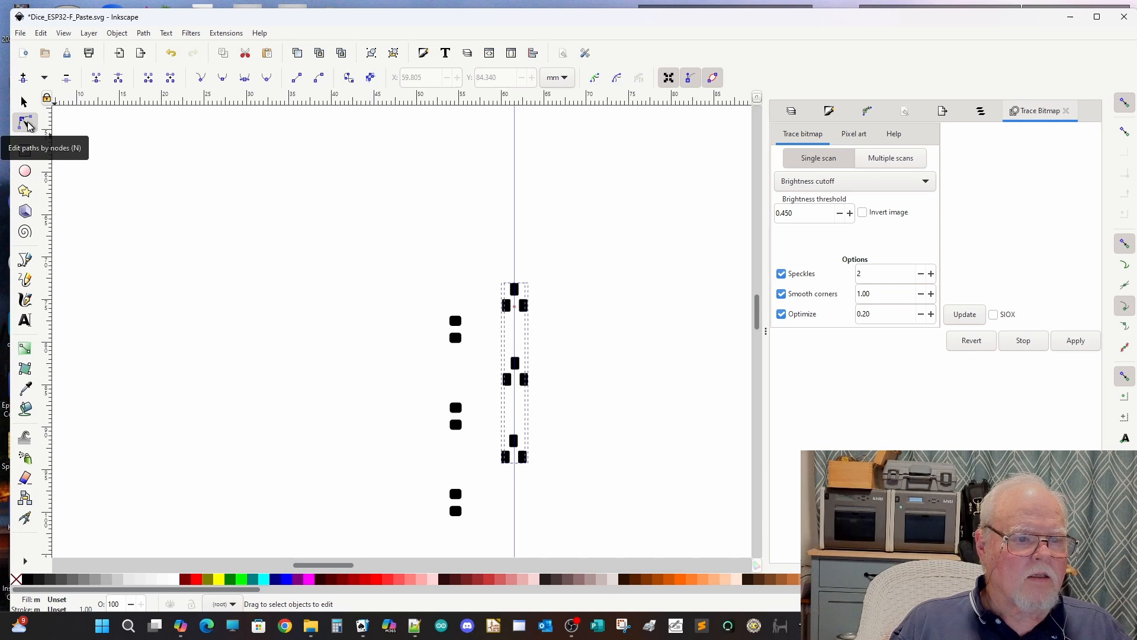
pyautogui.click(143, 34)
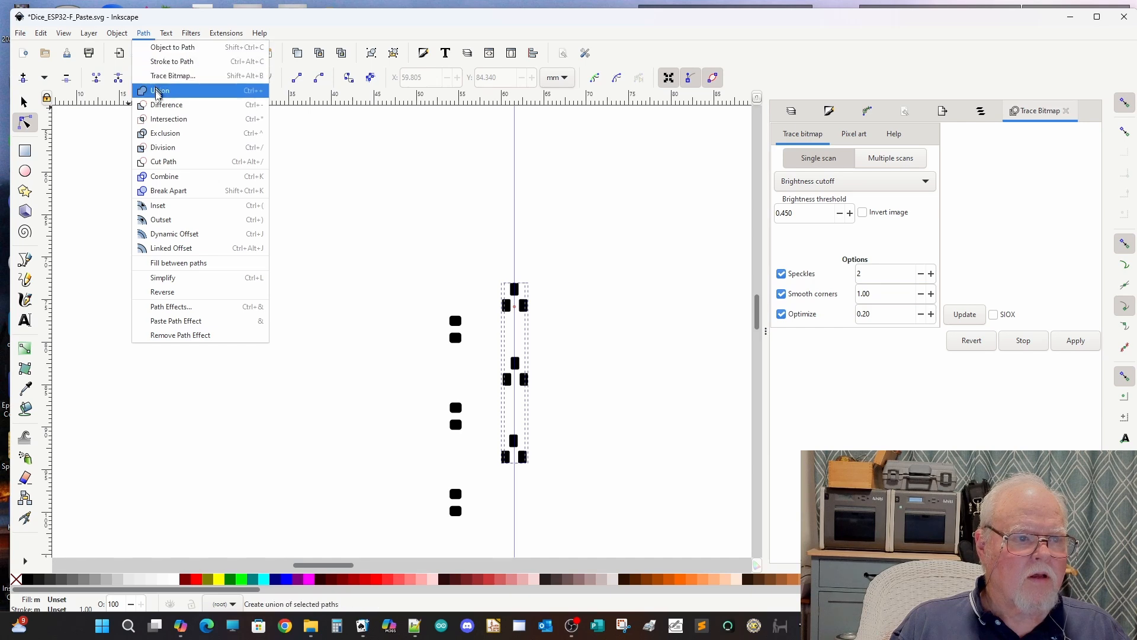
pyautogui.click(159, 91)
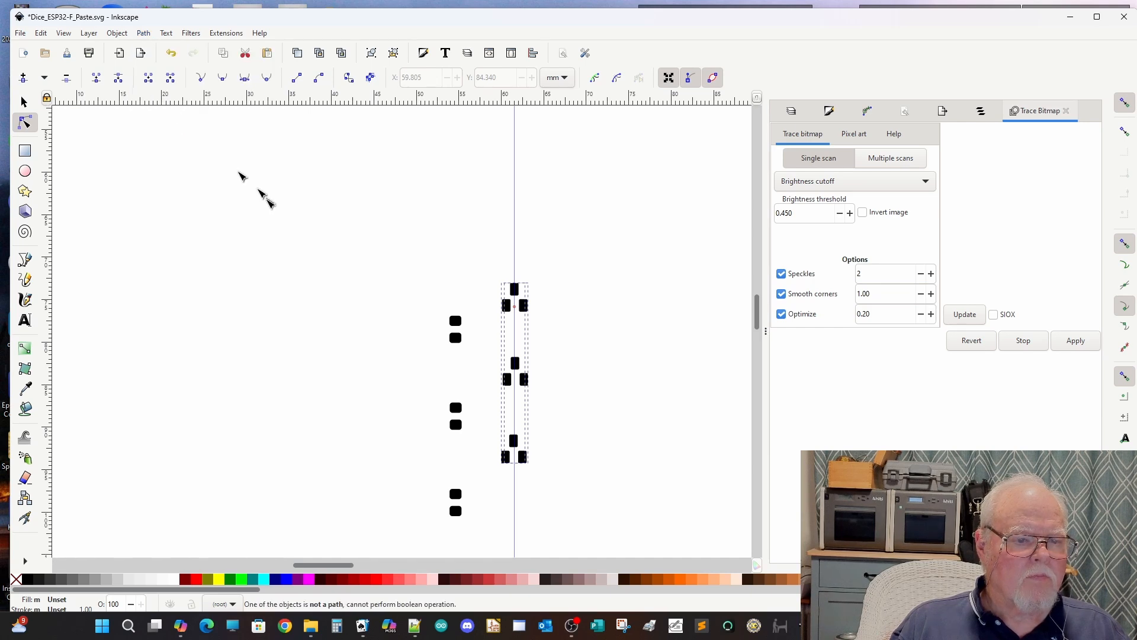
# Step: Ungroup the overlapping transistor groups twice, down to individual pad paths, and merge them with Union
pyautogui.click(116, 33)
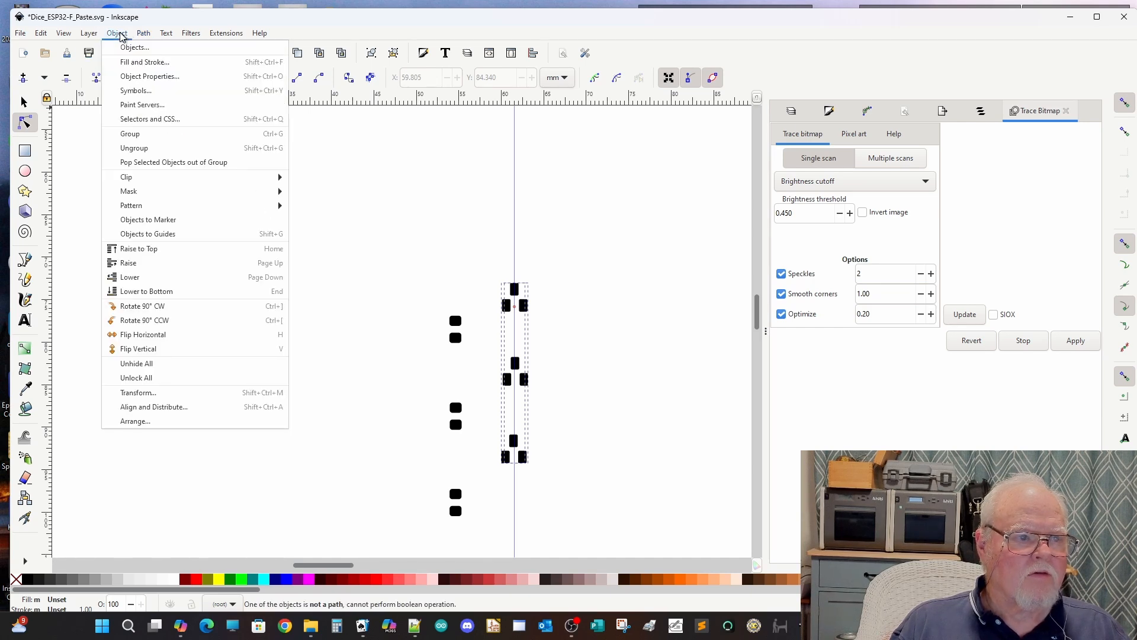
pyautogui.click(127, 147)
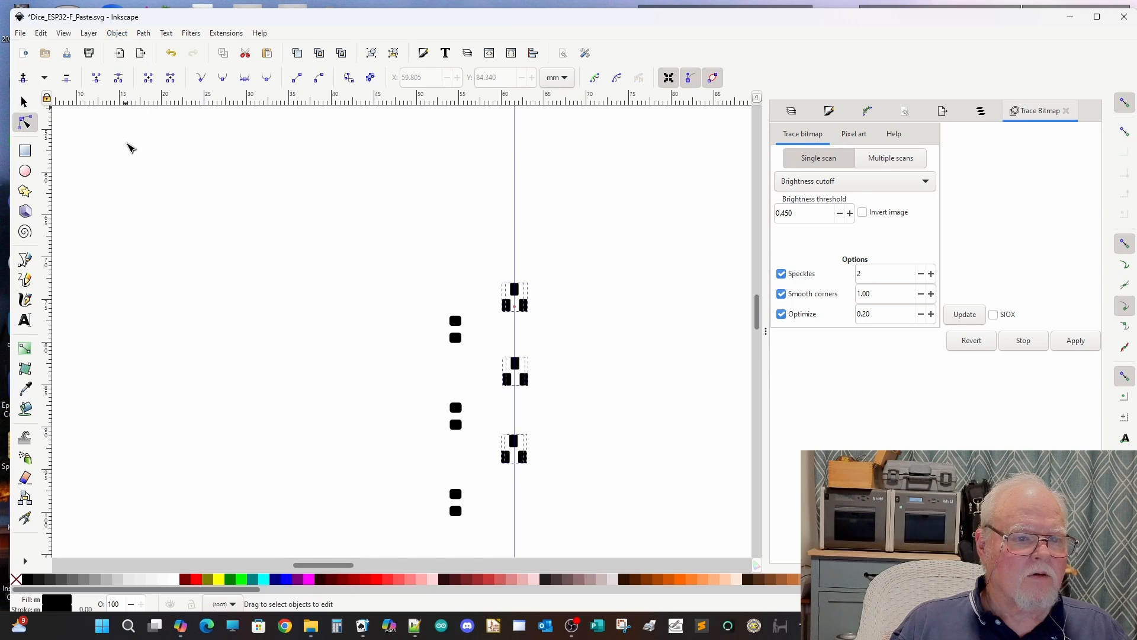
pyautogui.click(116, 34)
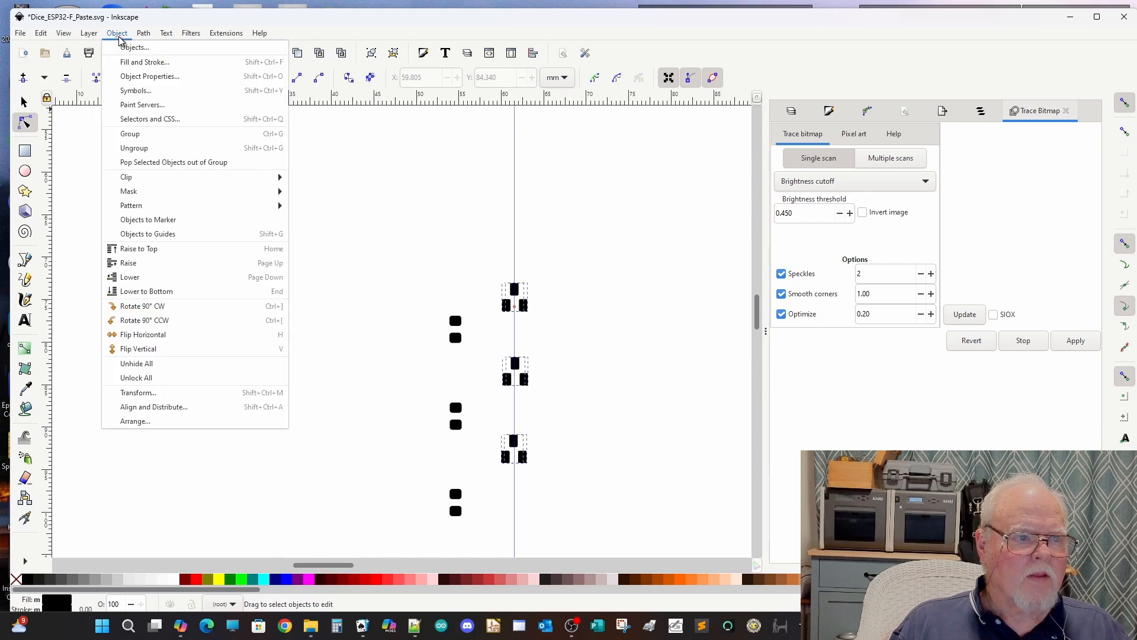
pyautogui.click(141, 148)
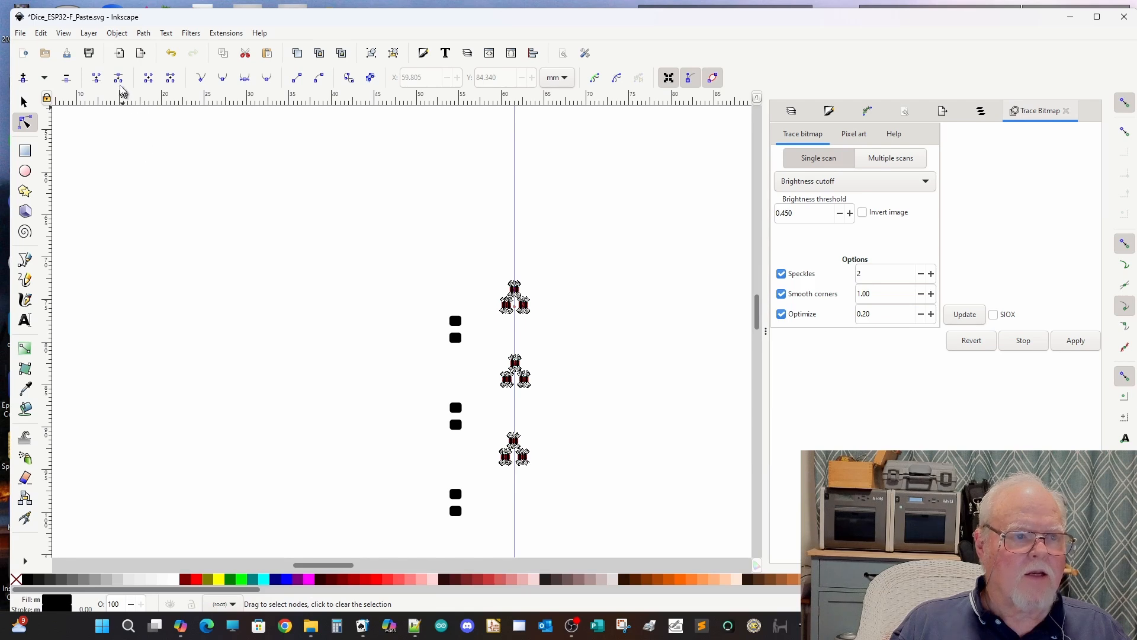
pyautogui.click(143, 34)
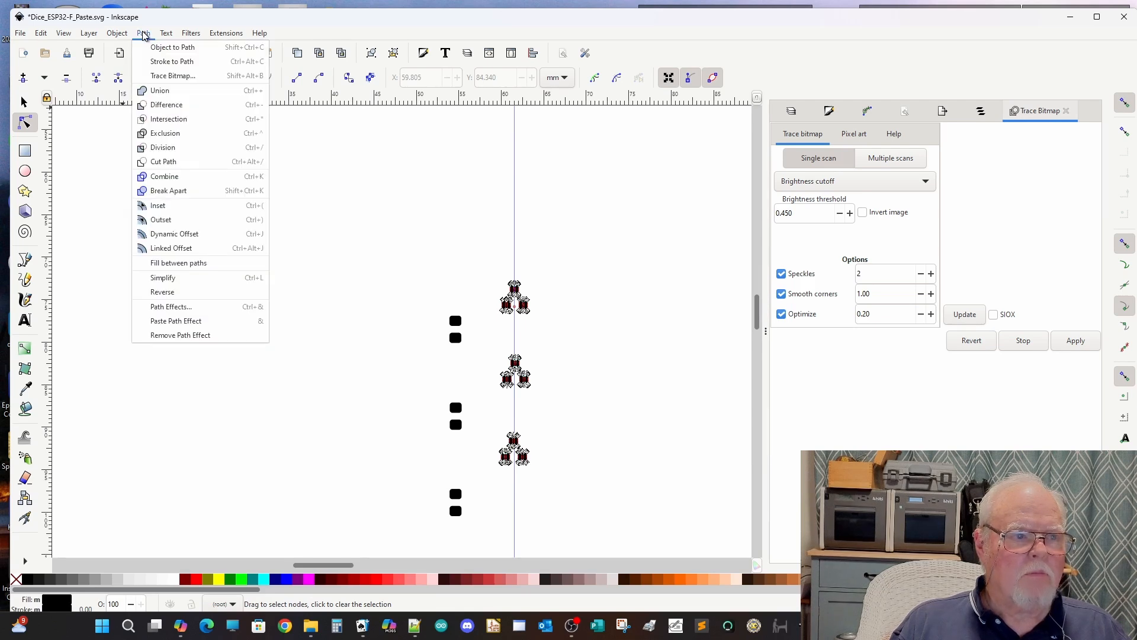
pyautogui.click(155, 91)
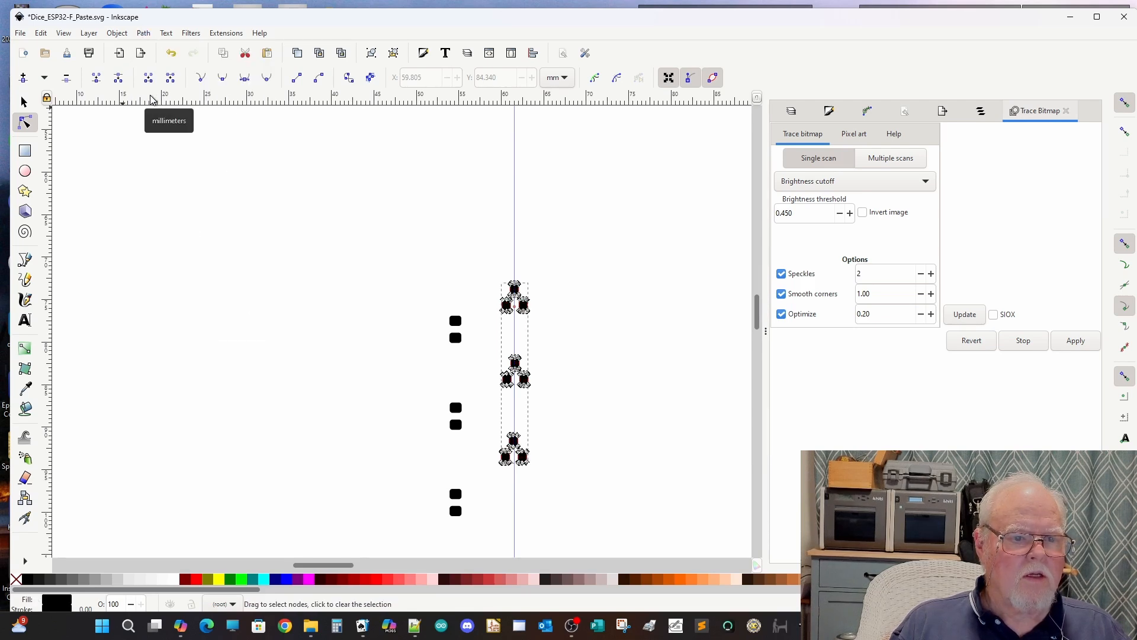
pyautogui.scroll(6, 540, 299)
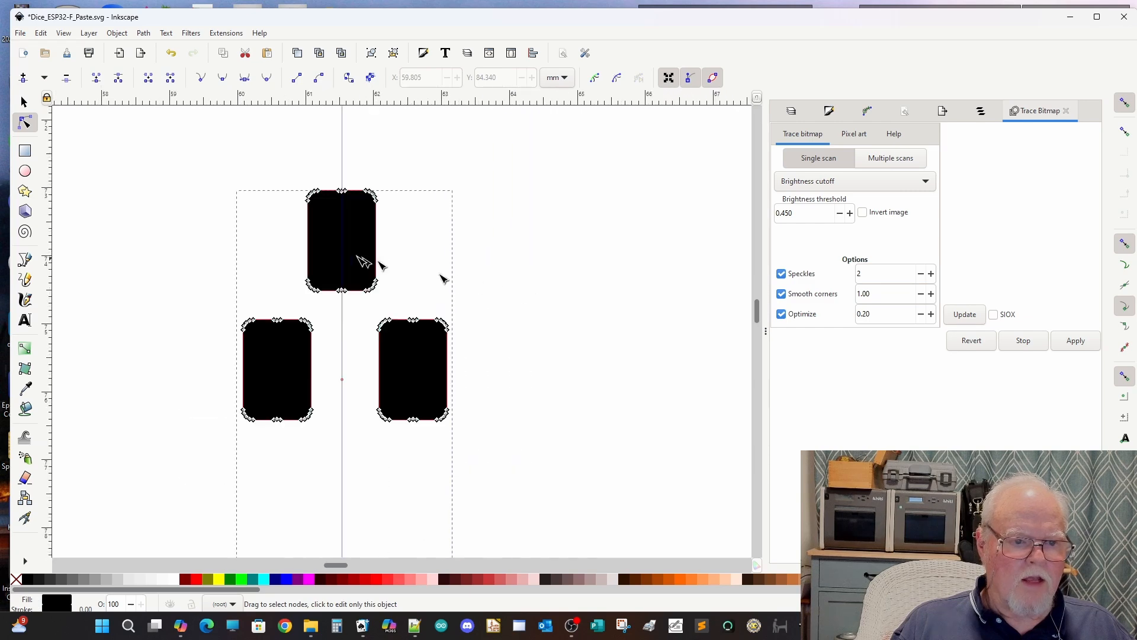
pyautogui.scroll(4, 282, 214)
pyautogui.scroll(-2, 282, 213)
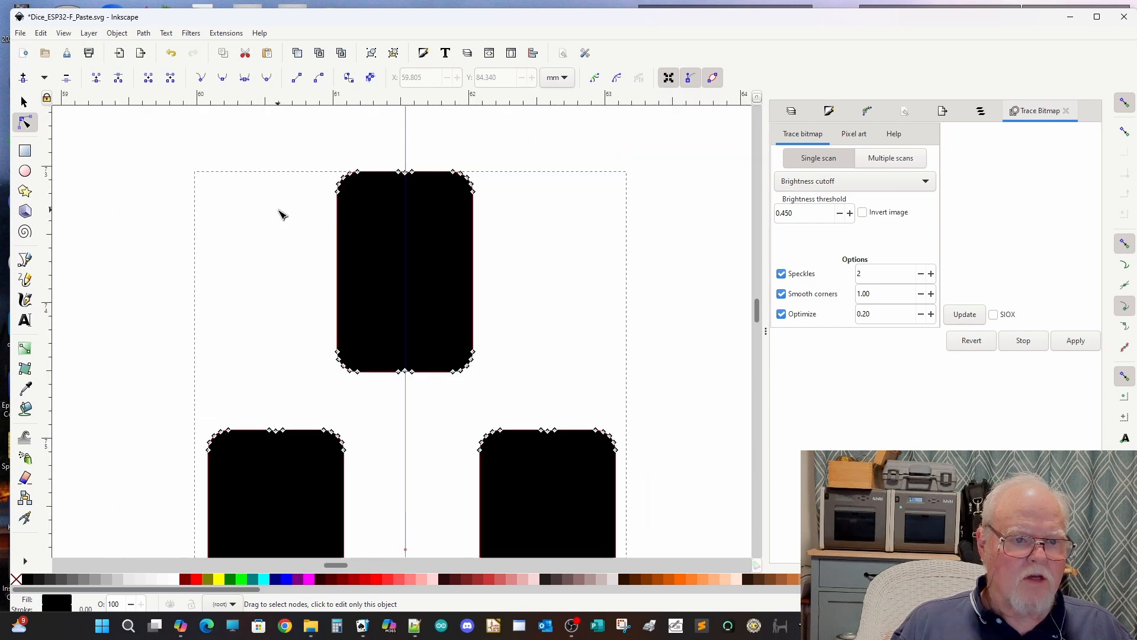
pyautogui.click(559, 268)
# Step: Select all paste pads across the whole board and combine them into one group
pyautogui.scroll(-13, 559, 267)
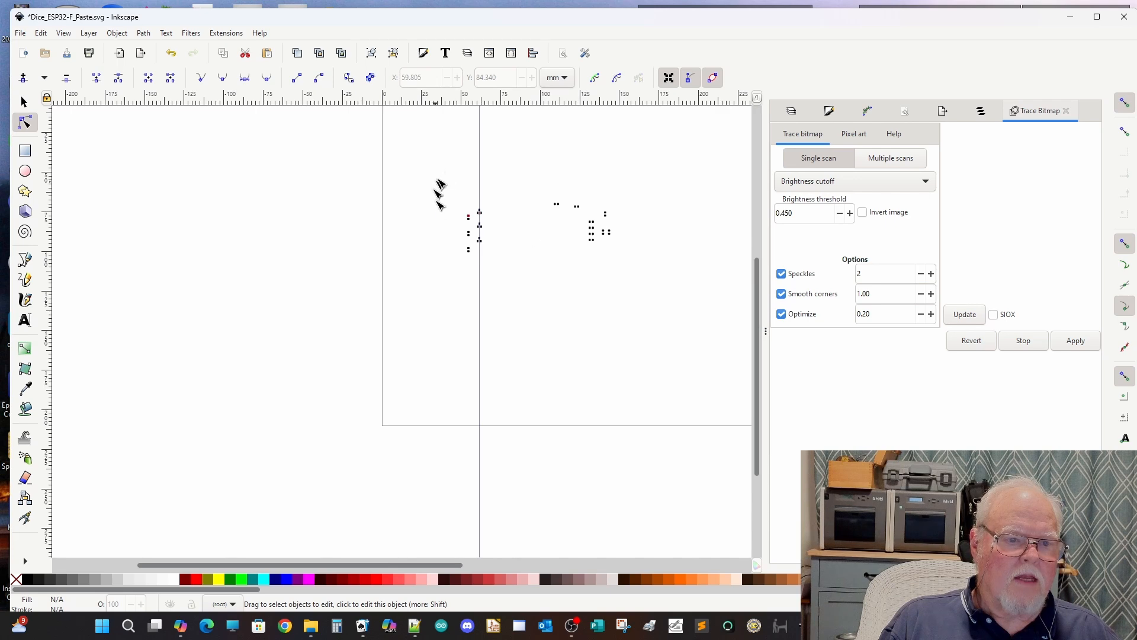
pyautogui.click(24, 102)
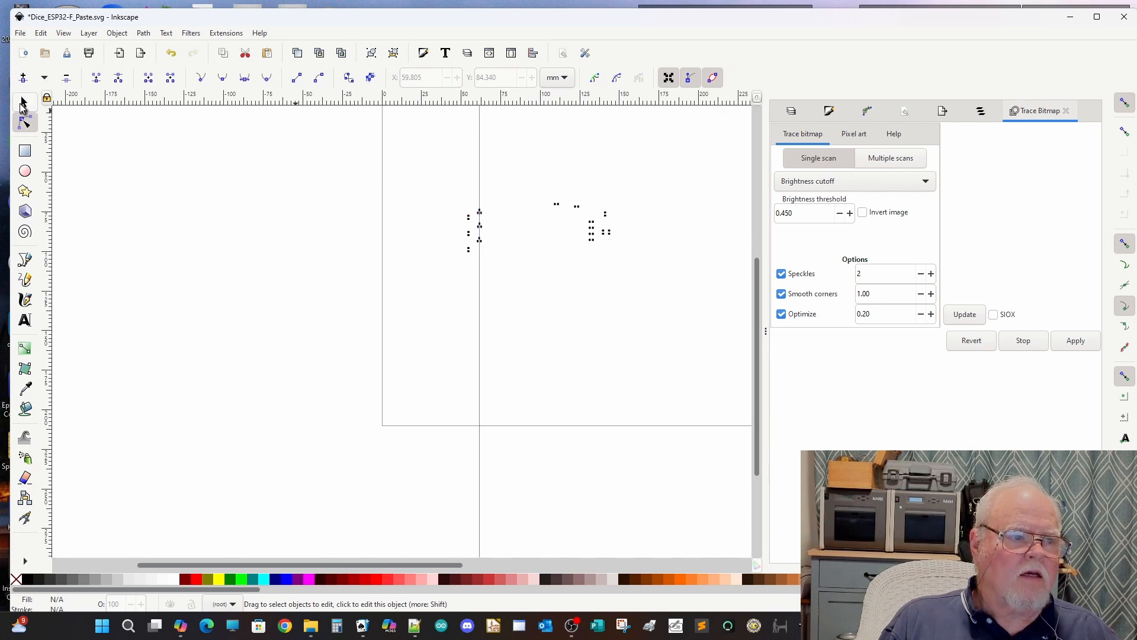
pyautogui.moveTo(421, 160); pyautogui.dragTo(657, 303)
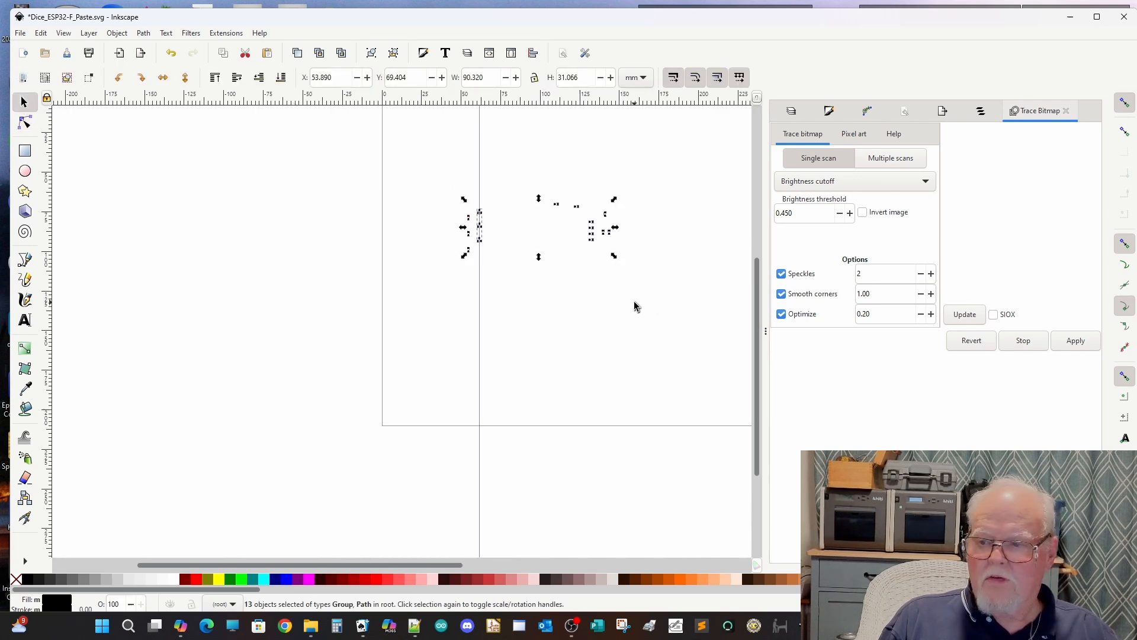
pyautogui.click(41, 35)
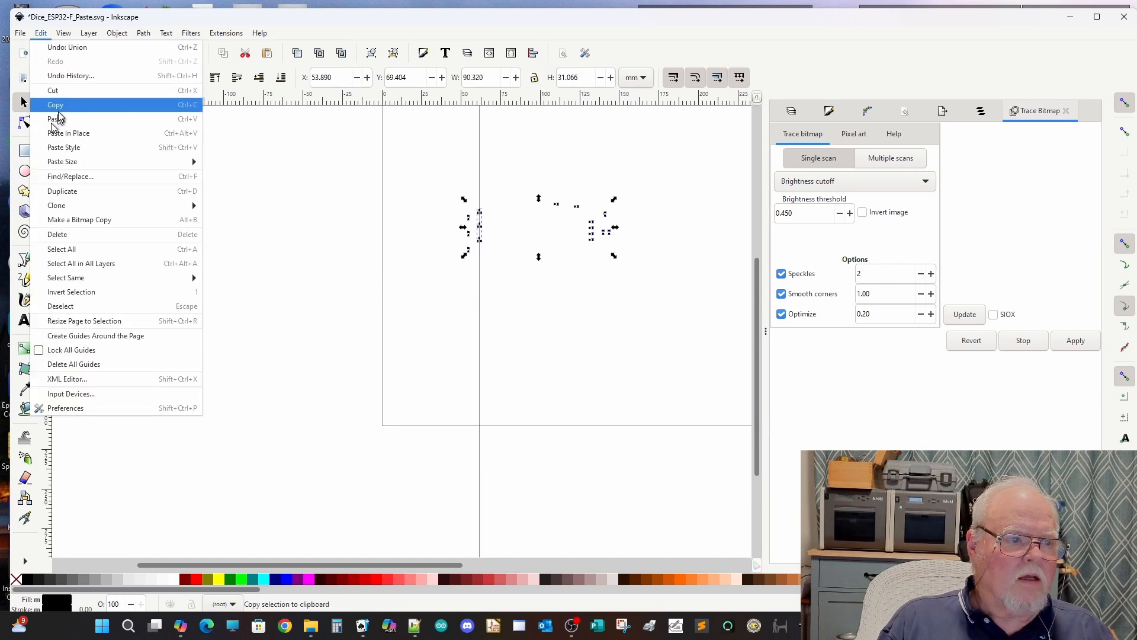
pyautogui.moveTo(145, 36)
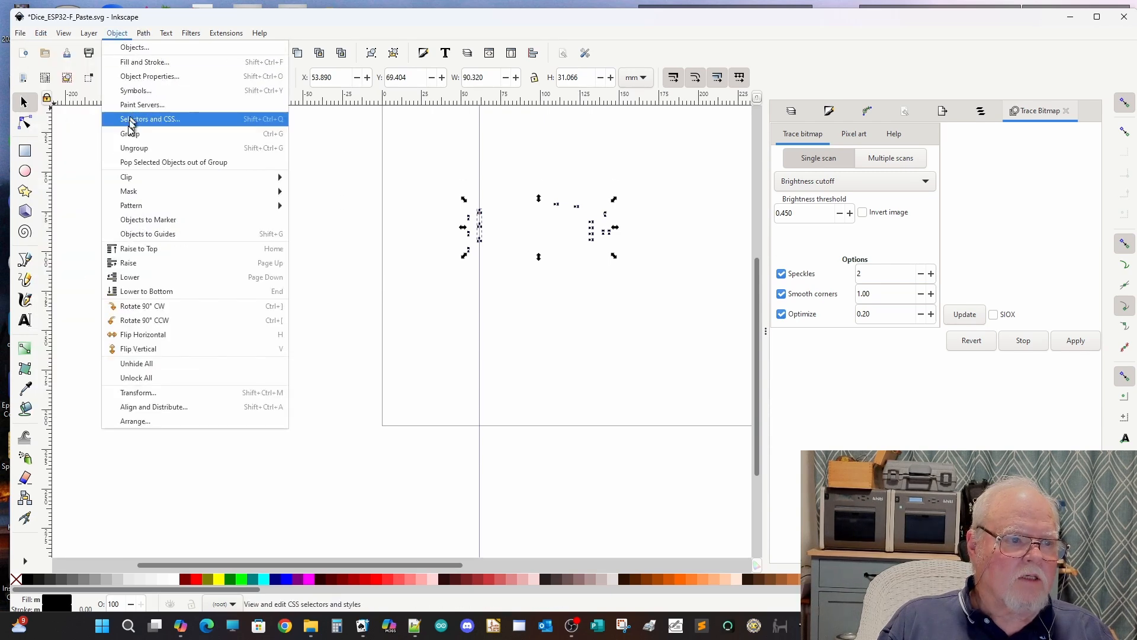
pyautogui.click(130, 133)
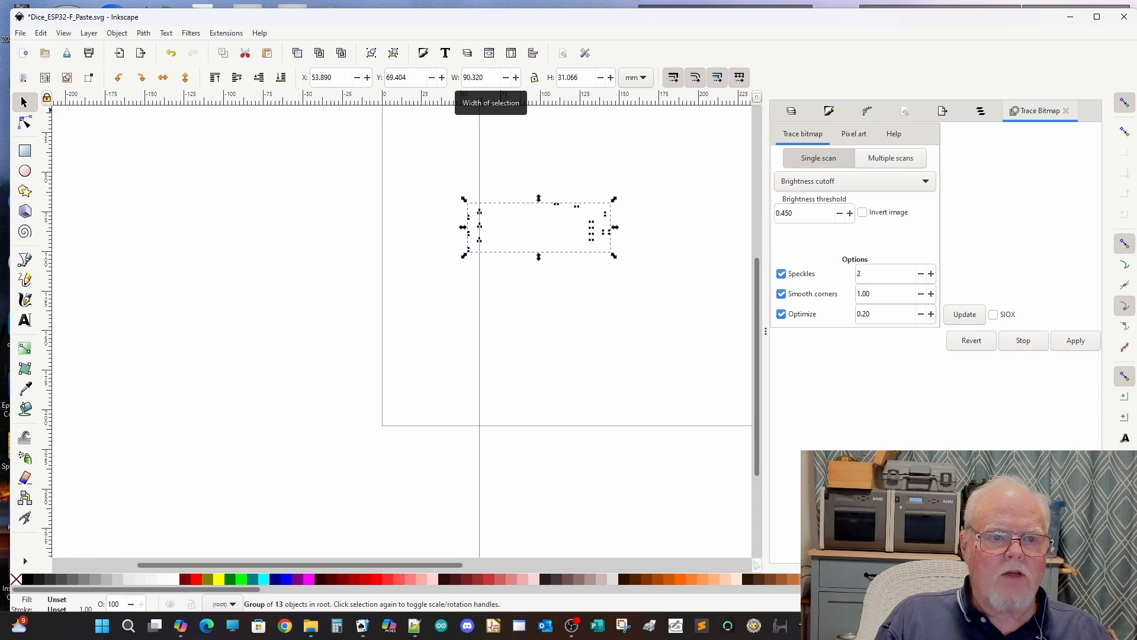
# Step: Switch the size units to centimetres and save the grouped artwork as DiceVideo.svg in the Dice_ESP32 folder
pyautogui.click(643, 79)
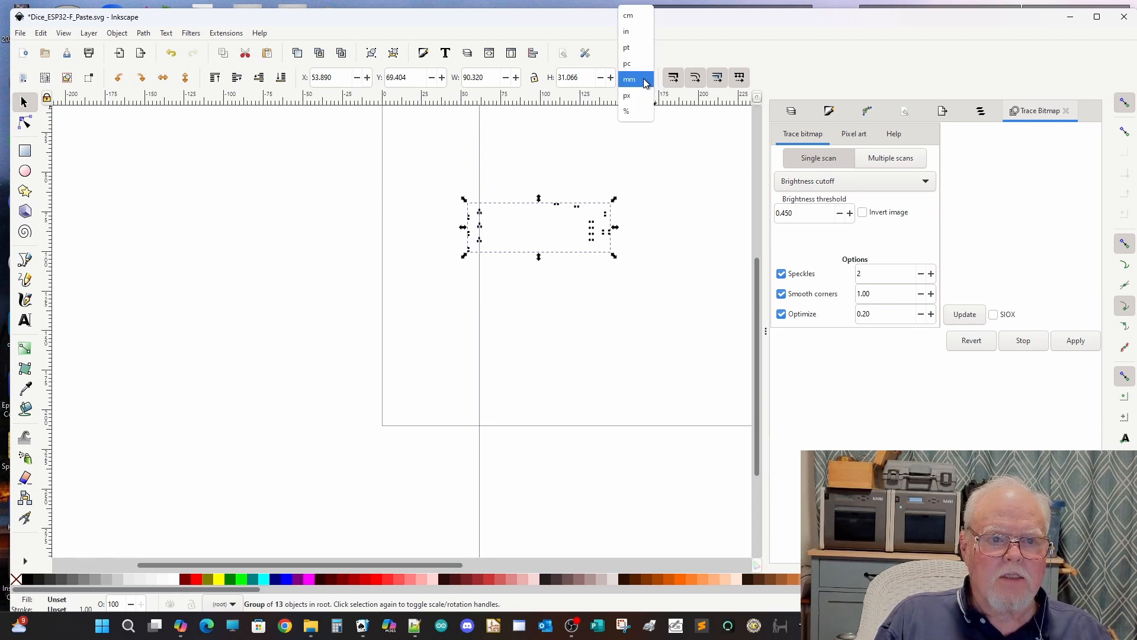
pyautogui.click(629, 22)
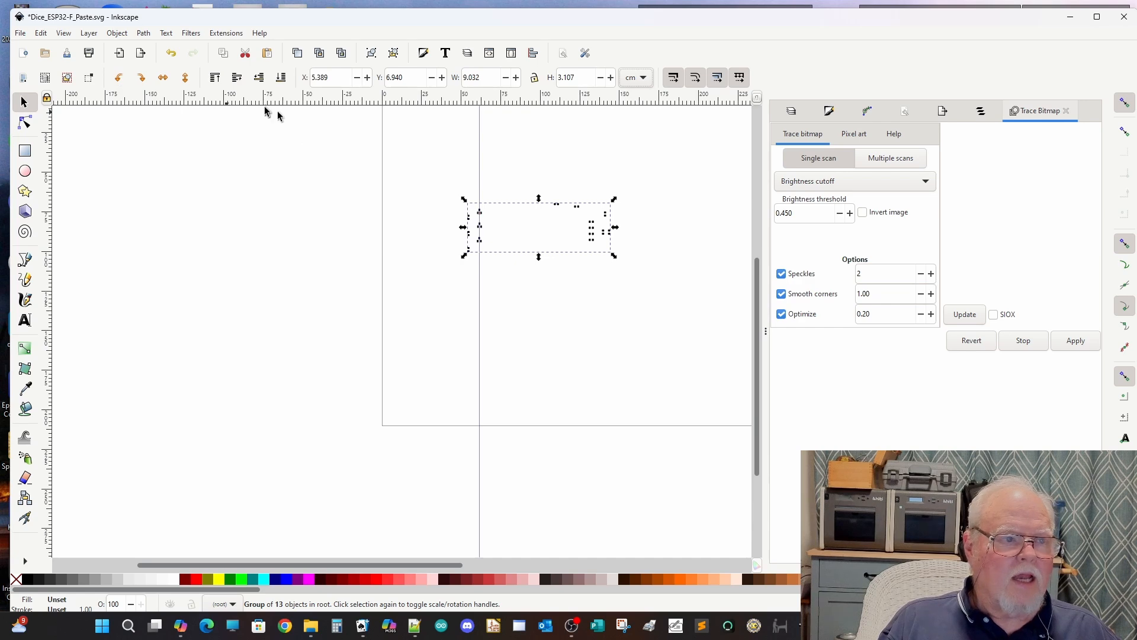
pyautogui.click(19, 33)
pyautogui.click(50, 138)
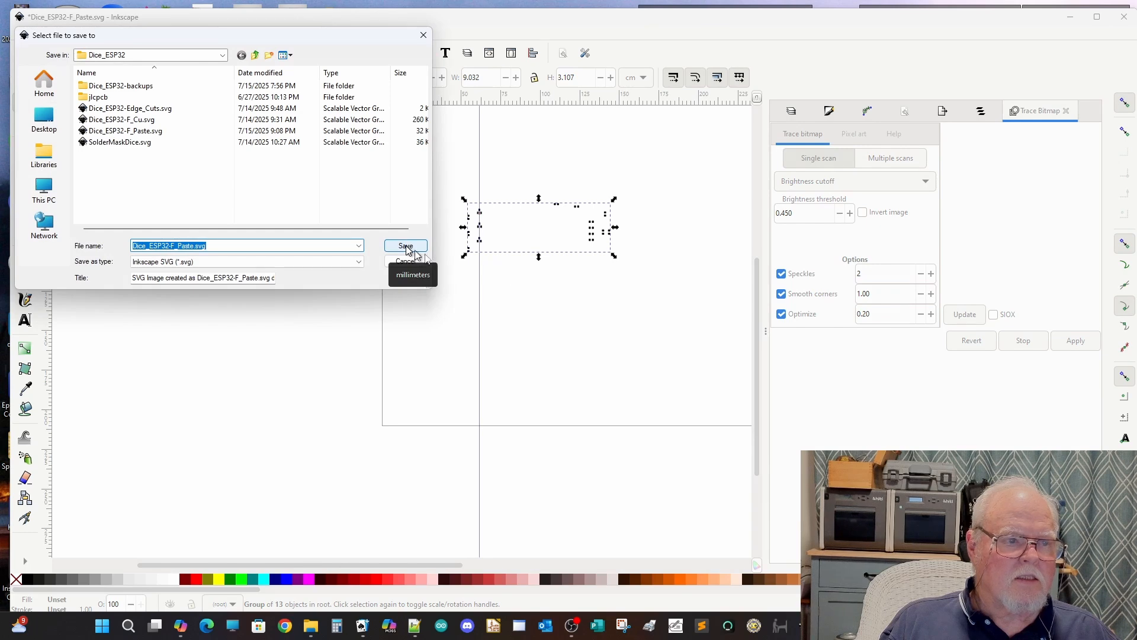
pyautogui.click(171, 245)
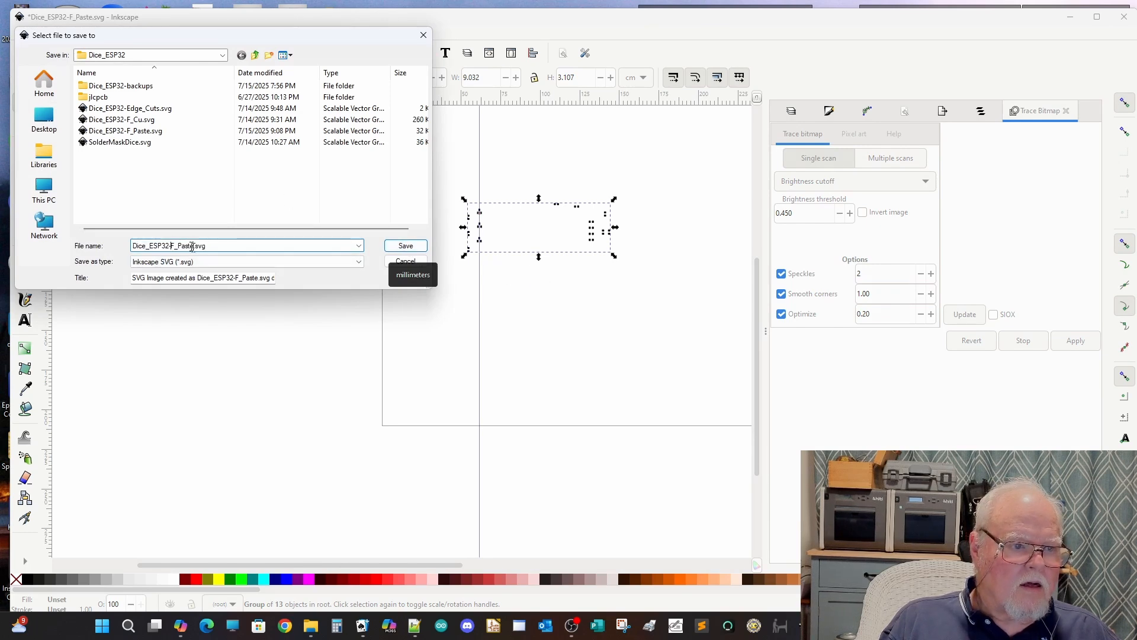
pyautogui.moveTo(194, 247); pyautogui.dragTo(125, 254)
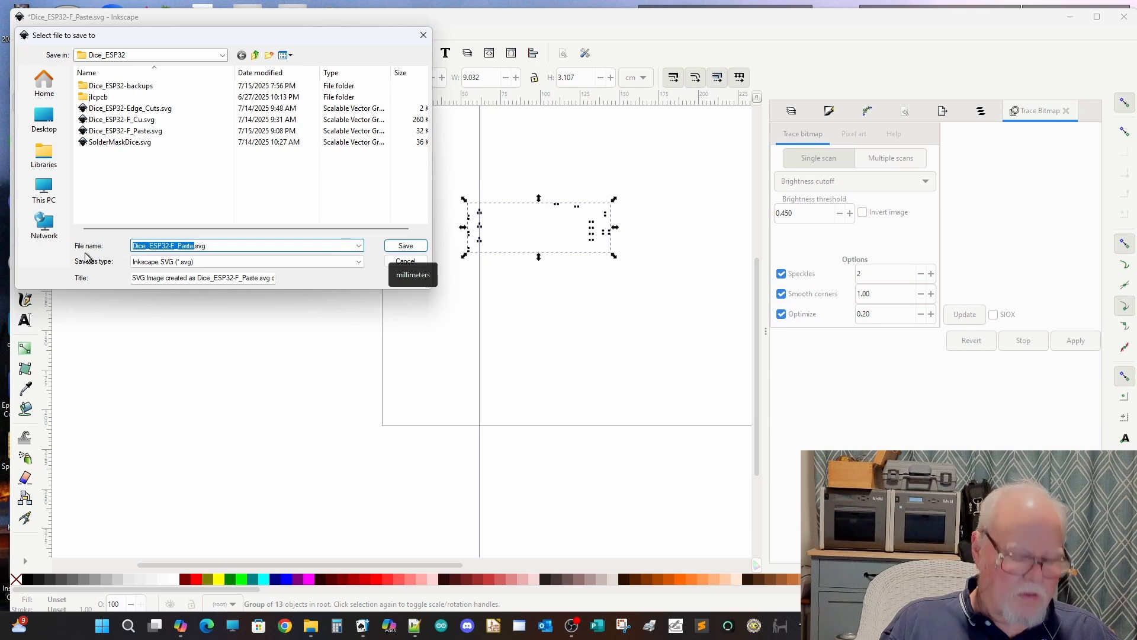
pyautogui.write('S')
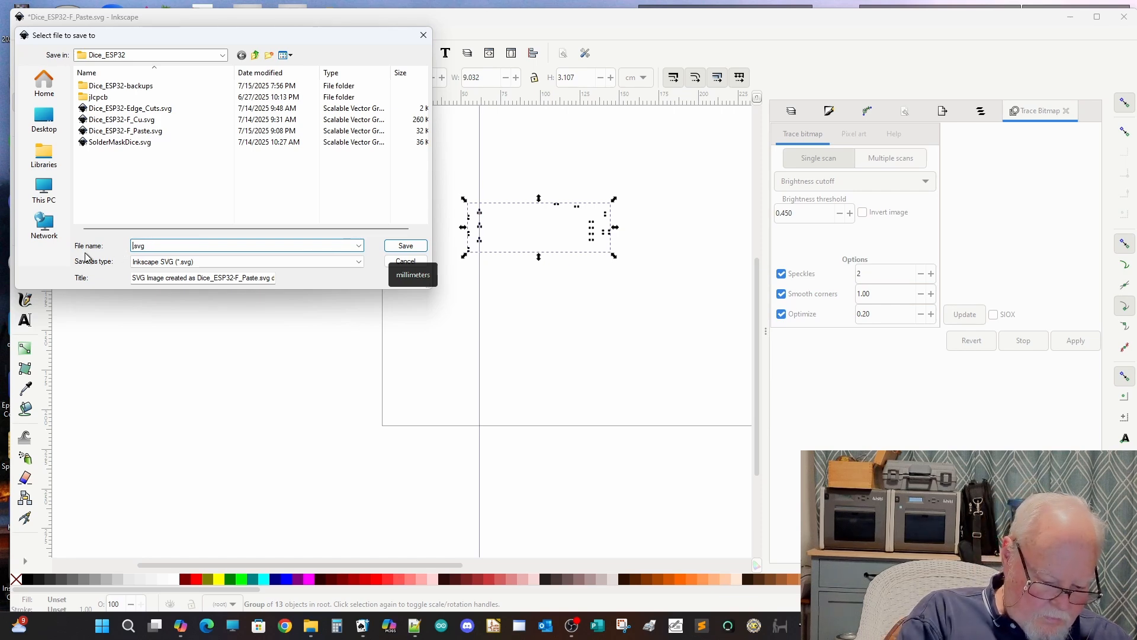
pyautogui.write('ice')
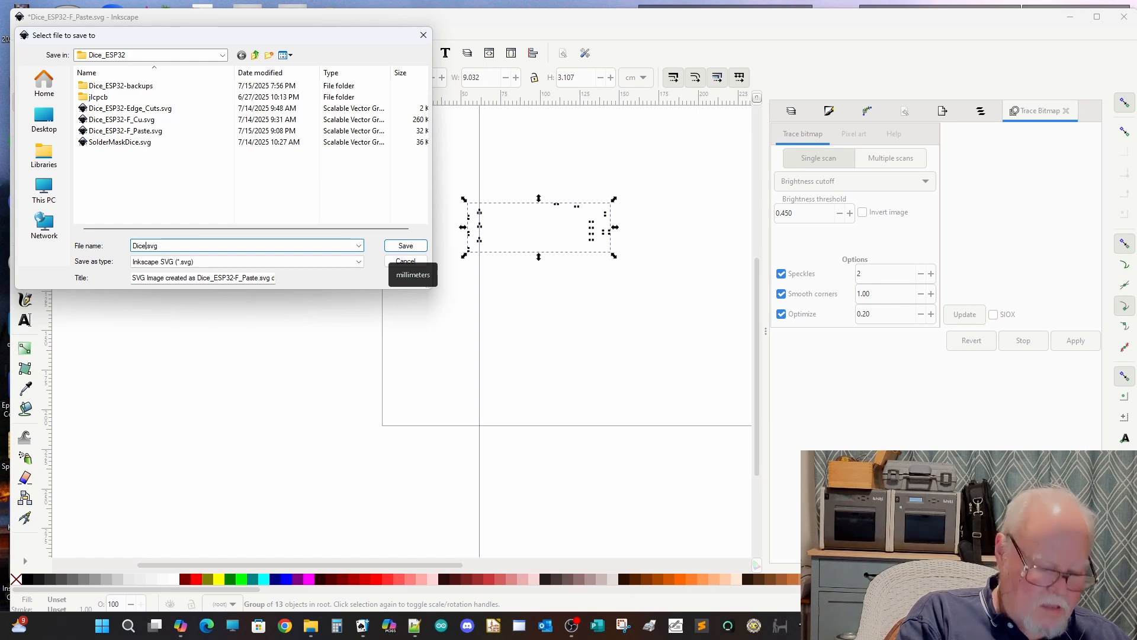
pyautogui.write('Video')
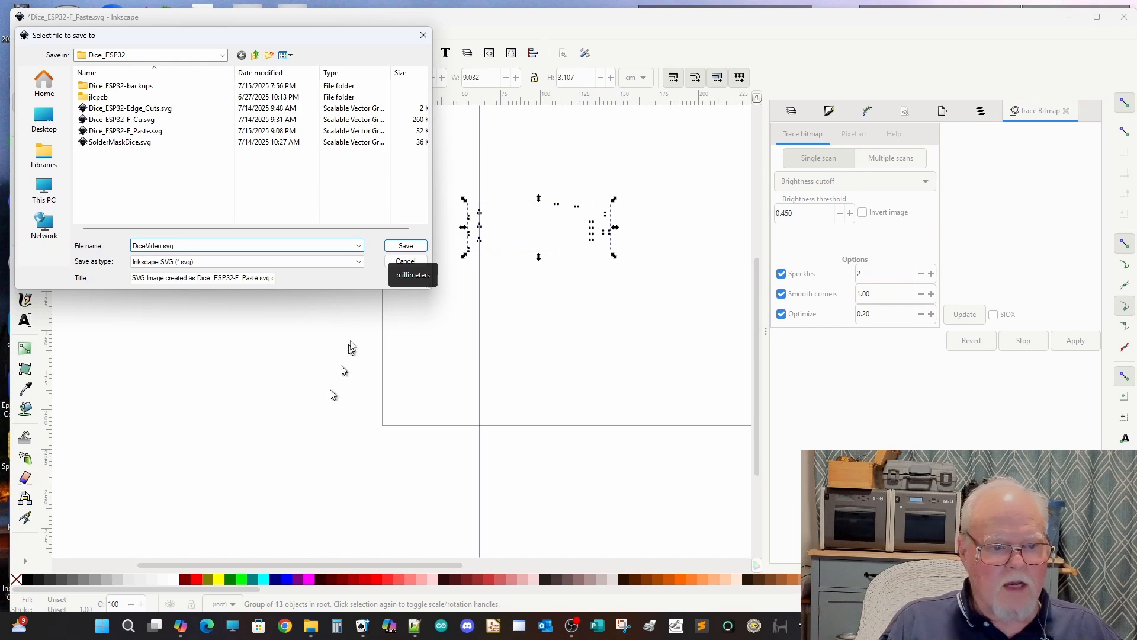
pyautogui.click(398, 247)
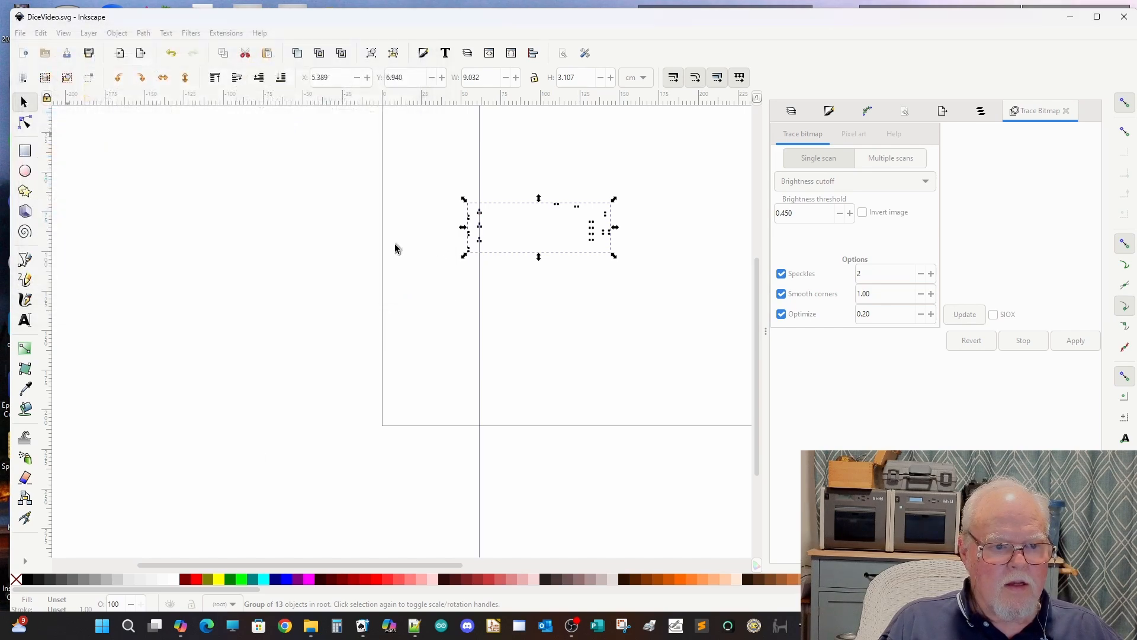
# Step: Close Inkscape and begin browsing for an image to upload in a new Cricut Design Space project
pyautogui.click(1123, 17)
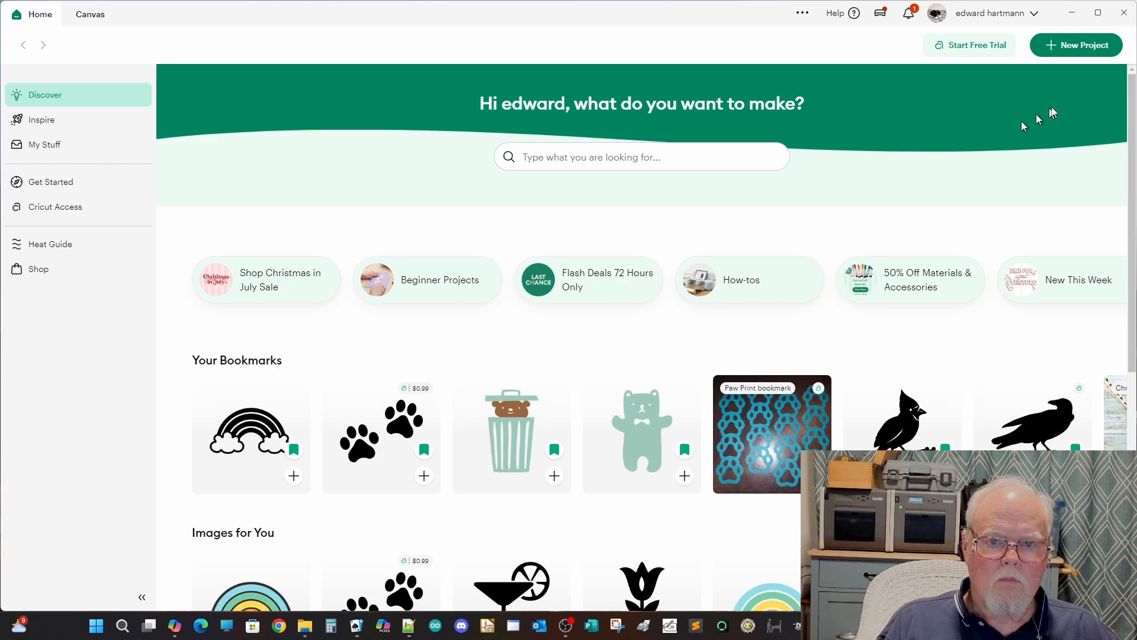
pyautogui.click(1075, 48)
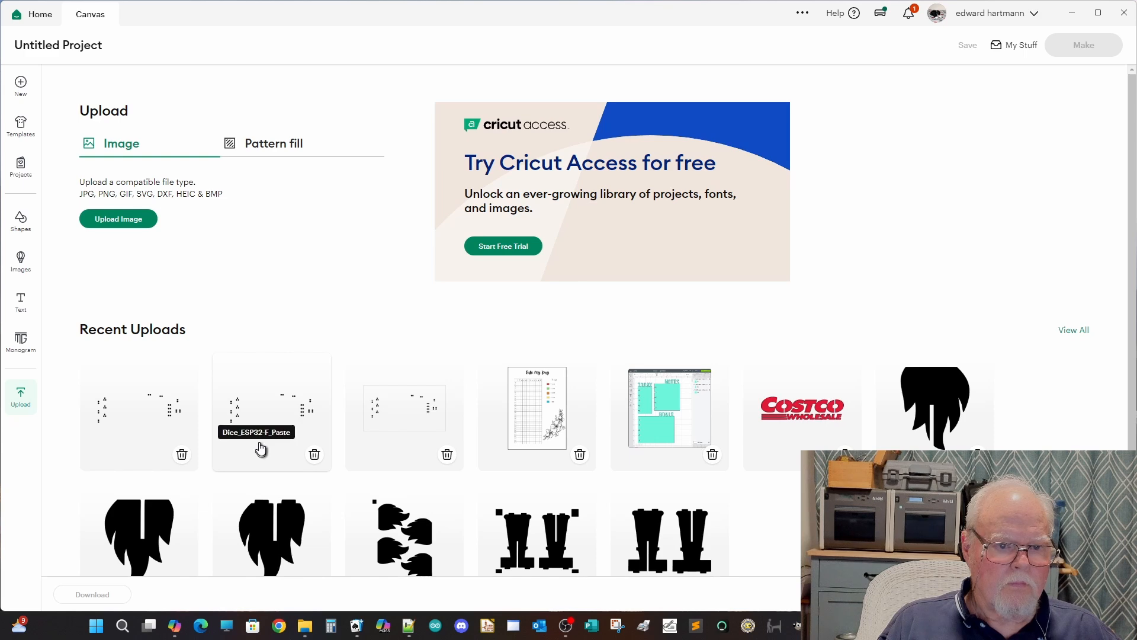
pyautogui.click(106, 220)
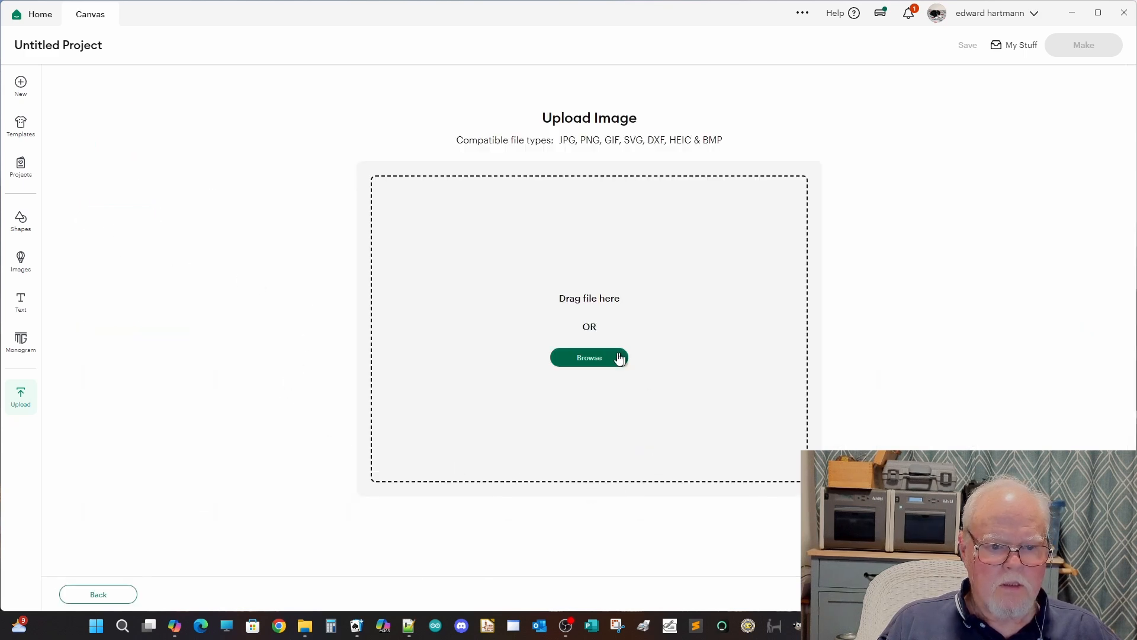
pyautogui.click(600, 357)
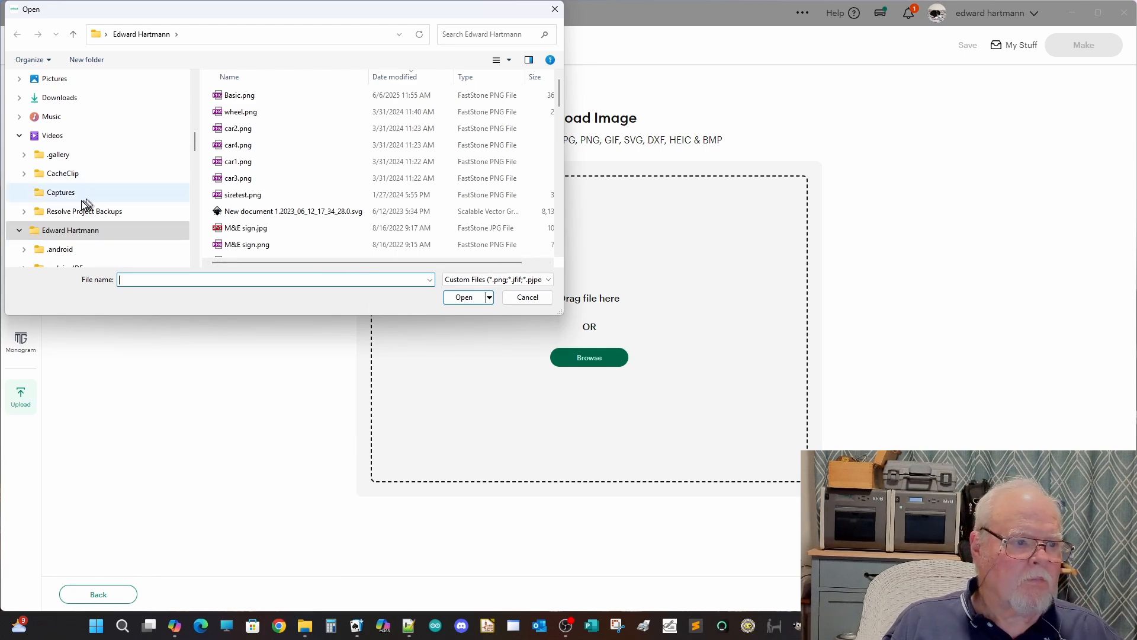
# Step: Browse the F: drive to the Everything Pinball > kicad projects > dice > Dice_ESP32 folder
pyautogui.scroll(-15, 82, 199)
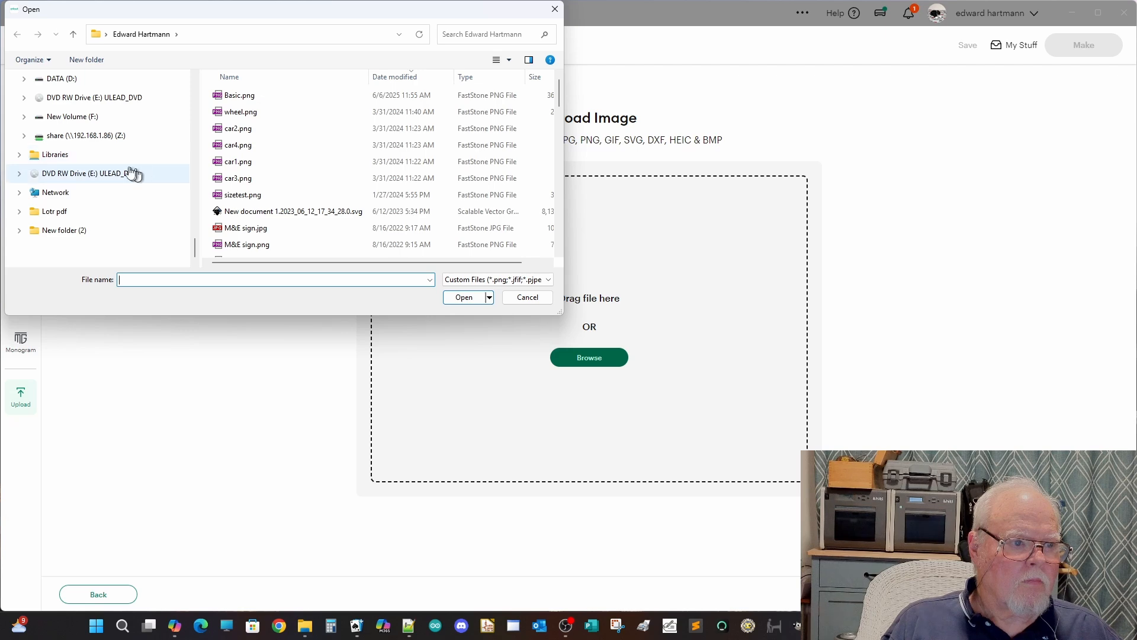
pyautogui.click(82, 117)
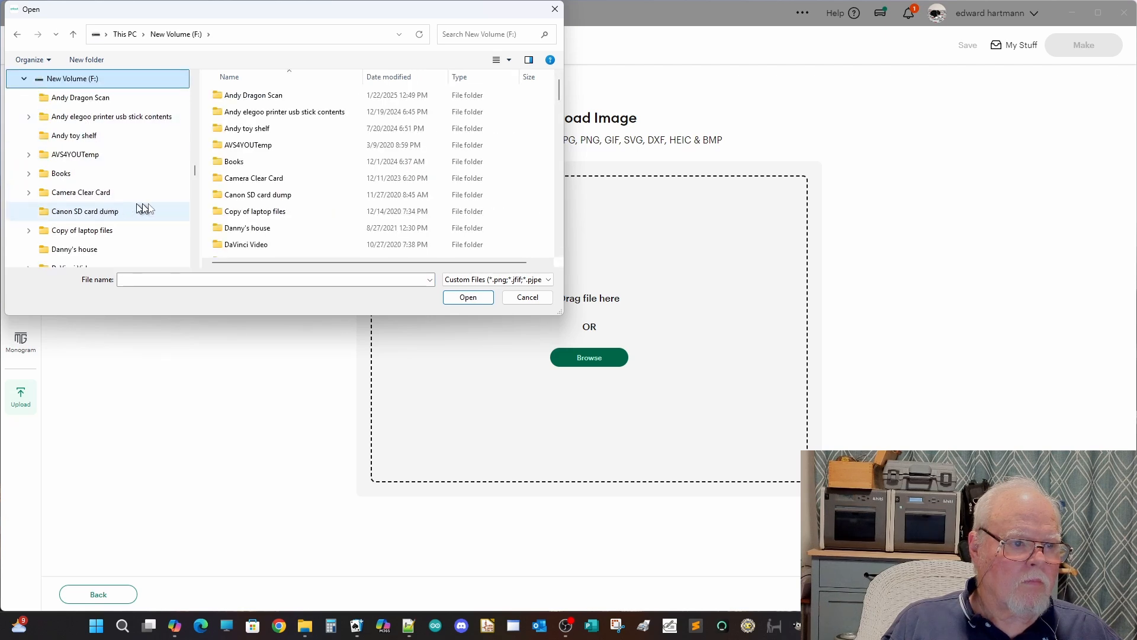
pyautogui.scroll(-3, 240, 179)
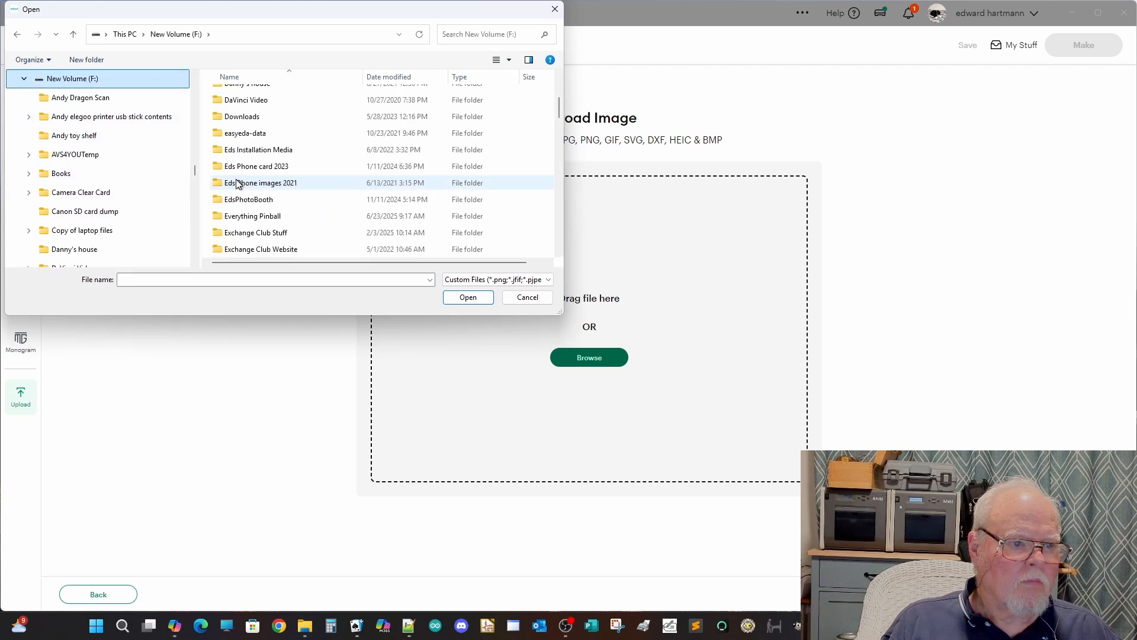
pyautogui.doubleClick(246, 217)
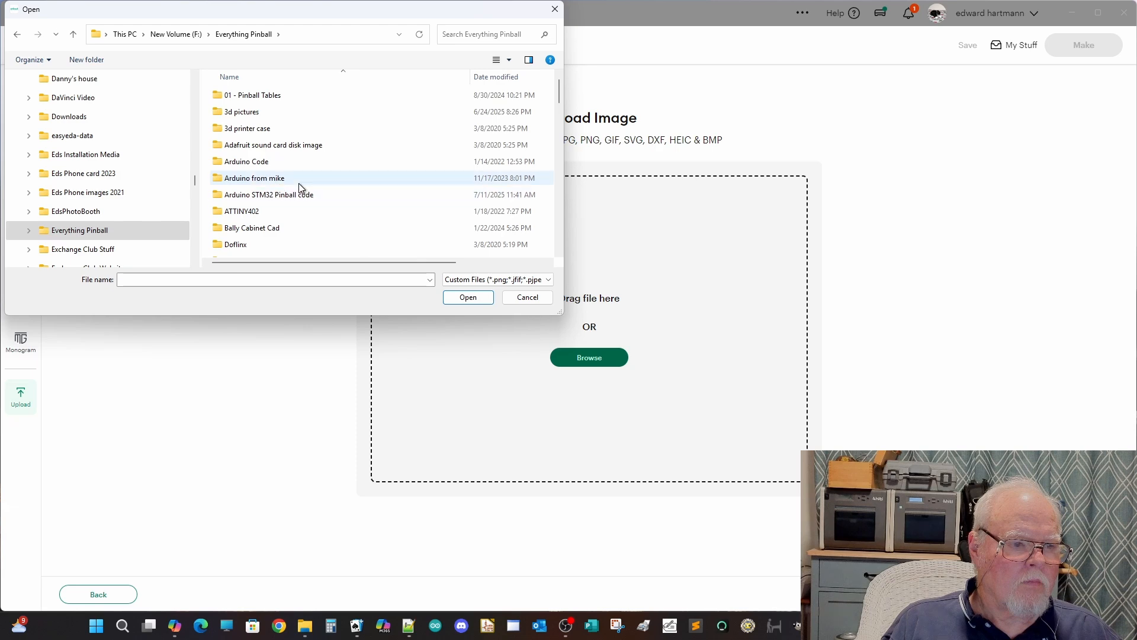
pyautogui.scroll(-10, 299, 187)
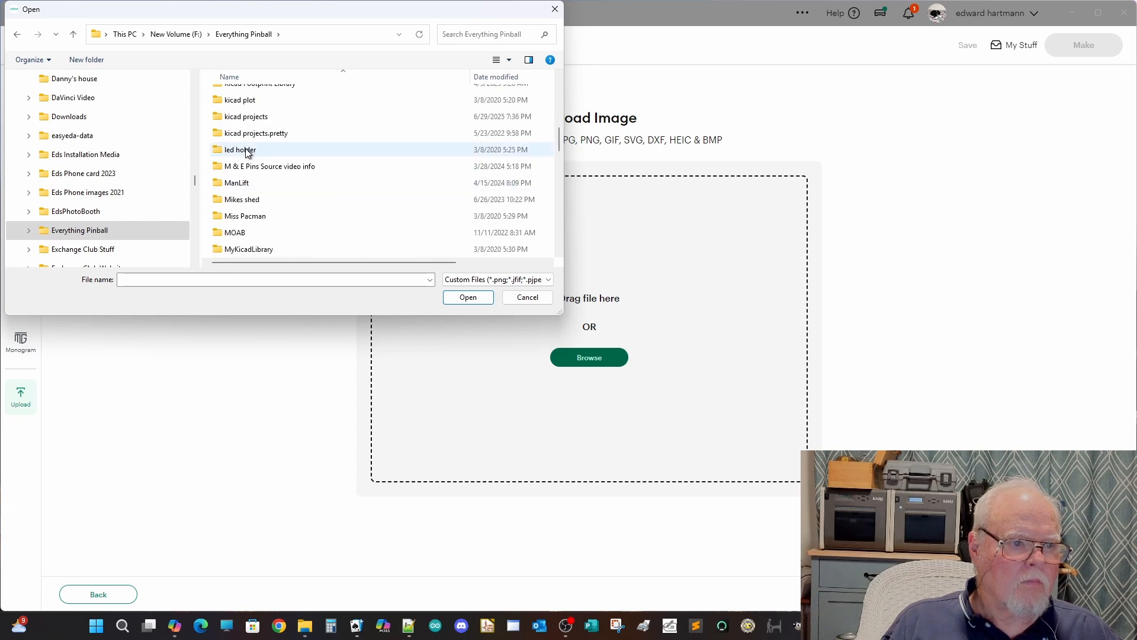
pyautogui.doubleClick(250, 117)
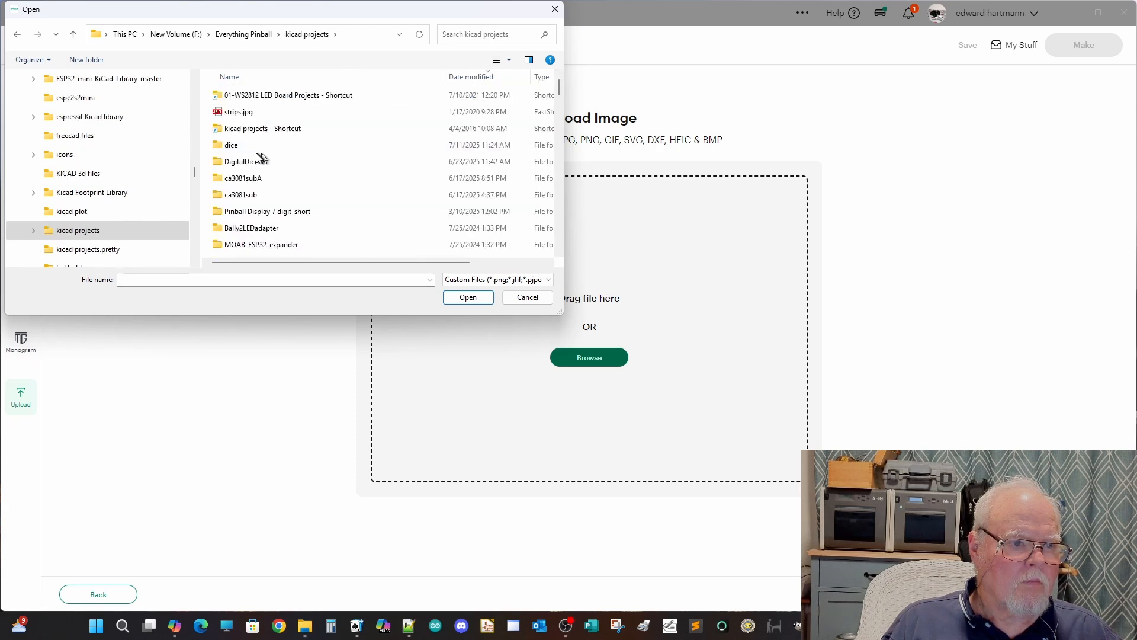
pyautogui.doubleClick(234, 146)
pyautogui.doubleClick(234, 99)
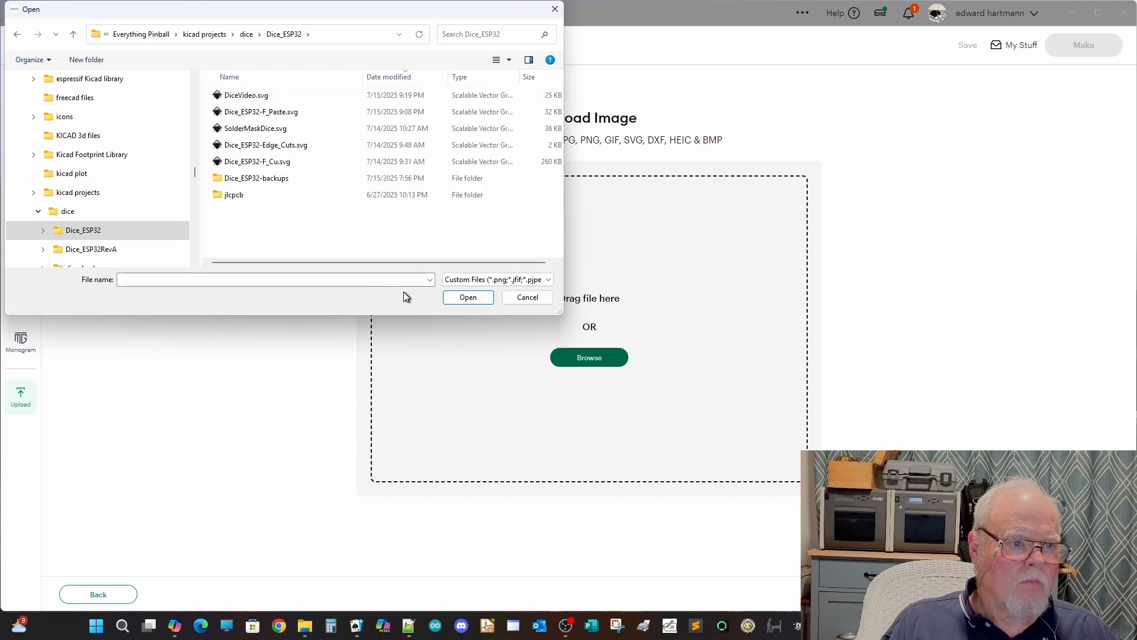
# Step: Upload DiceVideo.svg onto the canvas and move it to about X 1.76, Y 2.05 cm
pyautogui.click(225, 96)
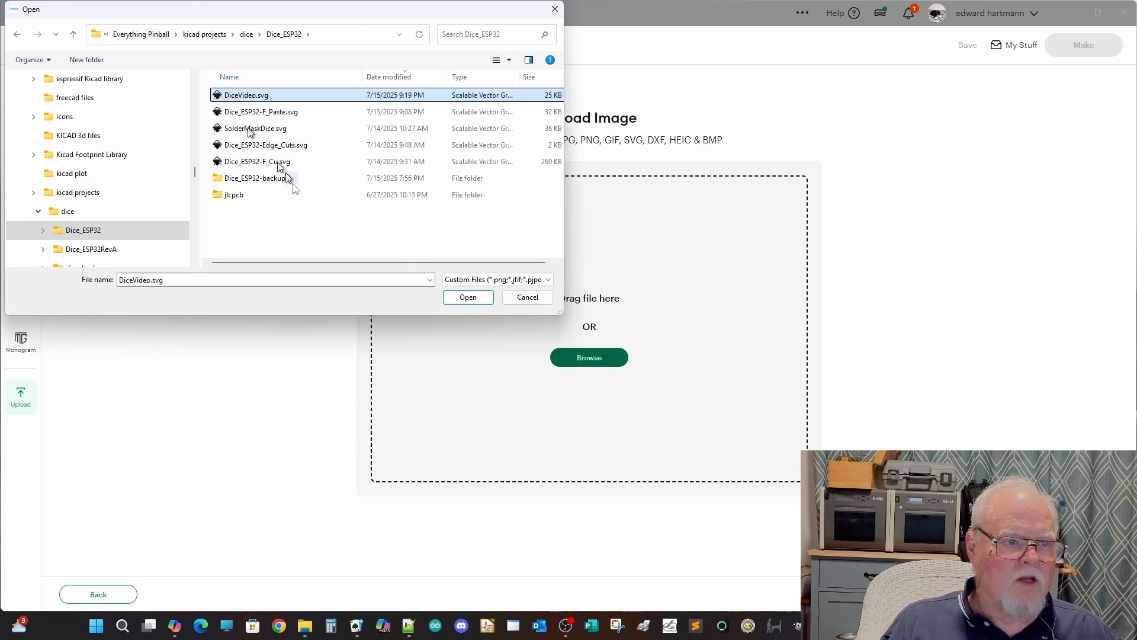
pyautogui.click(467, 297)
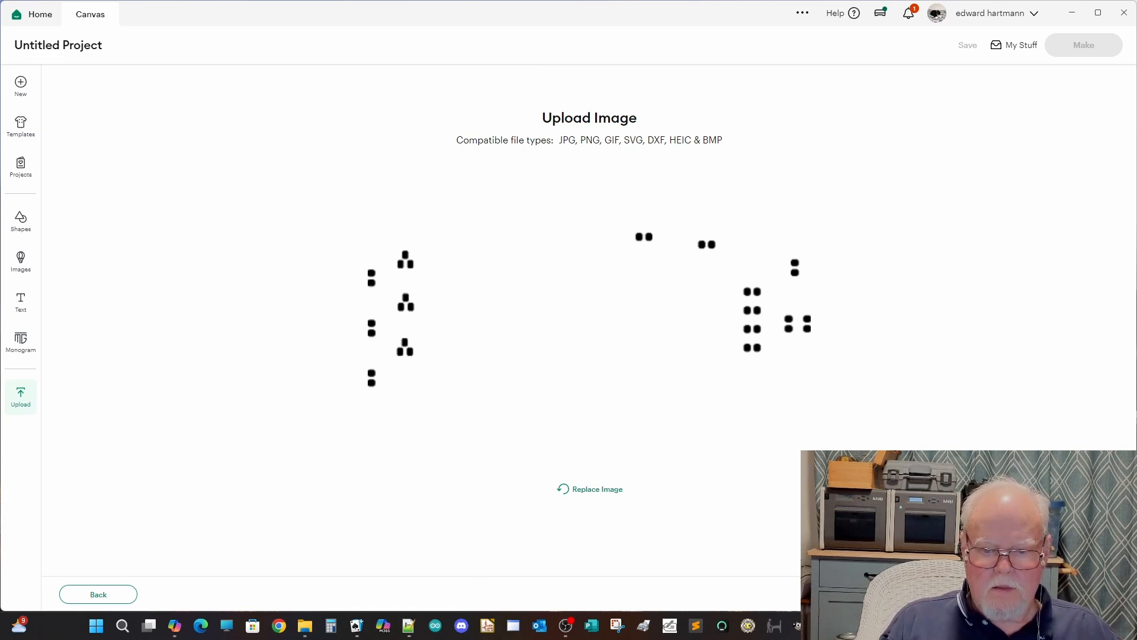
pyautogui.click(1080, 594)
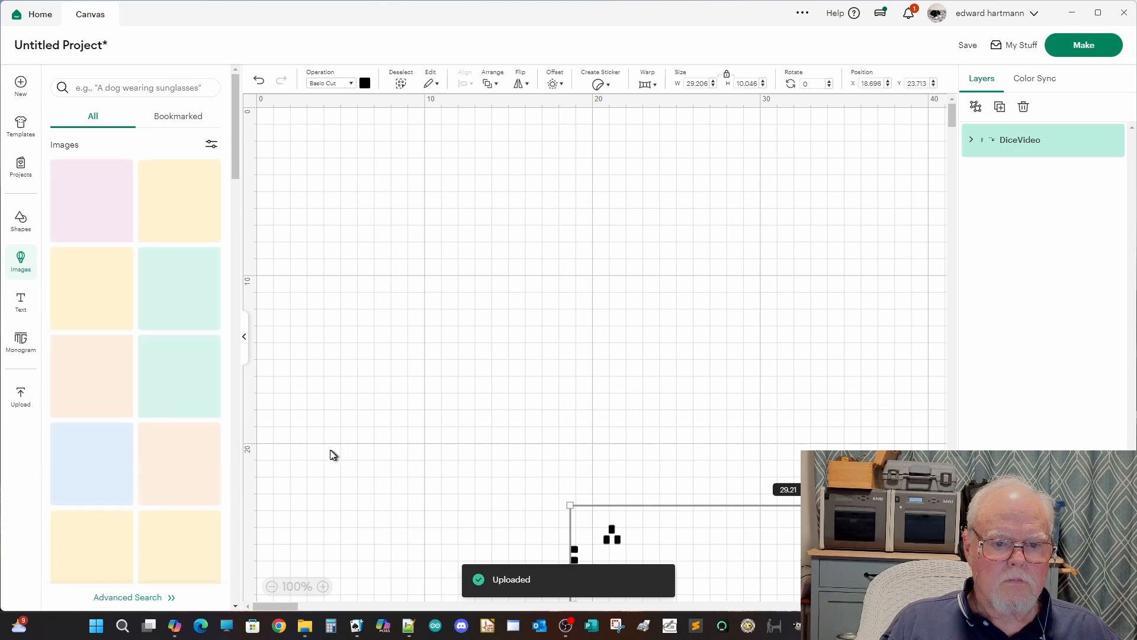
pyautogui.moveTo(777, 541); pyautogui.dragTo(492, 183)
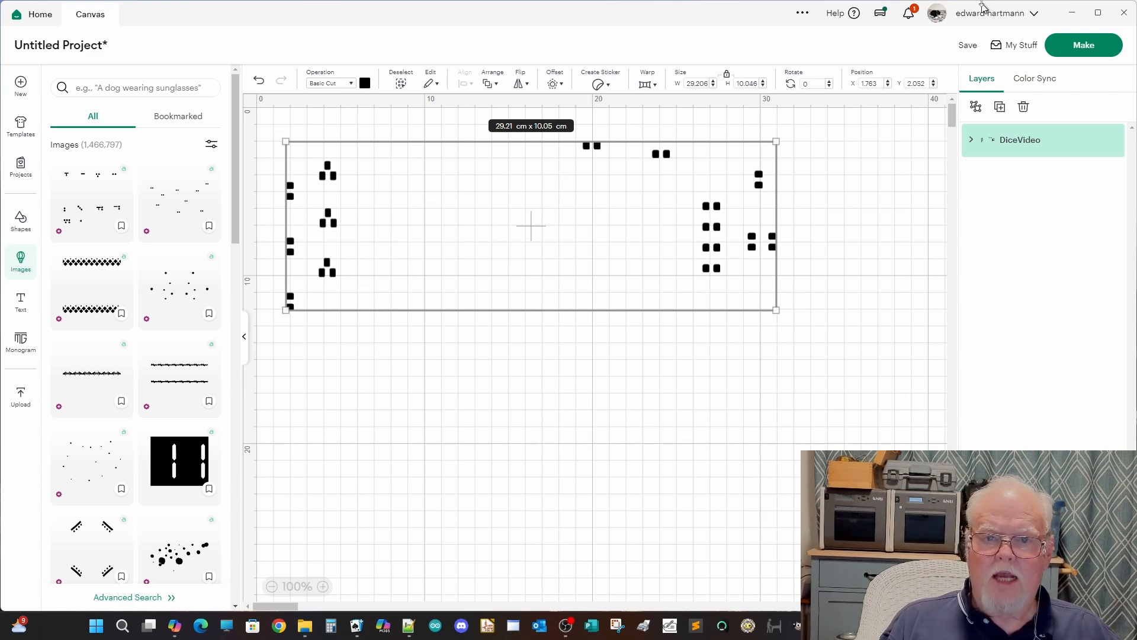
# Step: Check the measurement units option in the Canvas settings of Design Space
pyautogui.click(1013, 18)
pyautogui.click(981, 144)
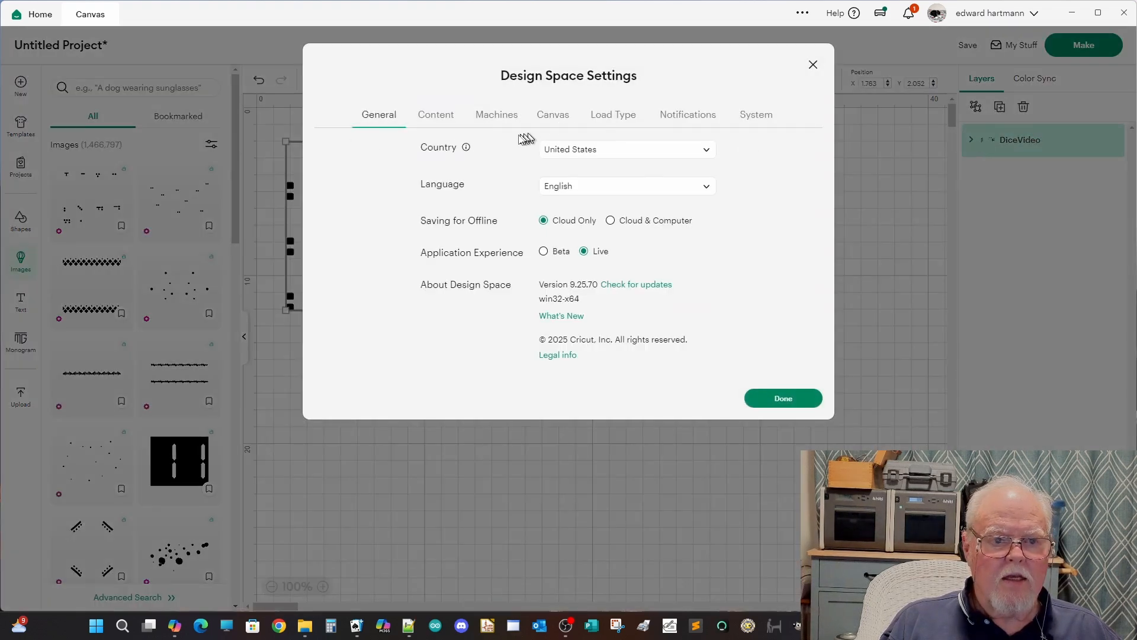
pyautogui.click(553, 115)
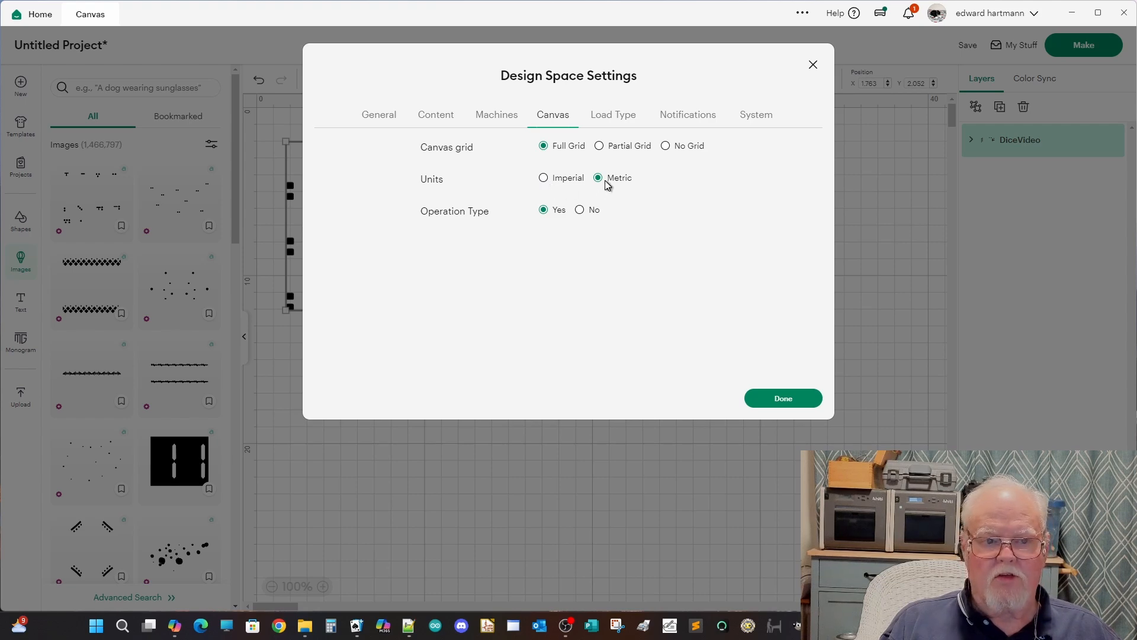
pyautogui.click(778, 405)
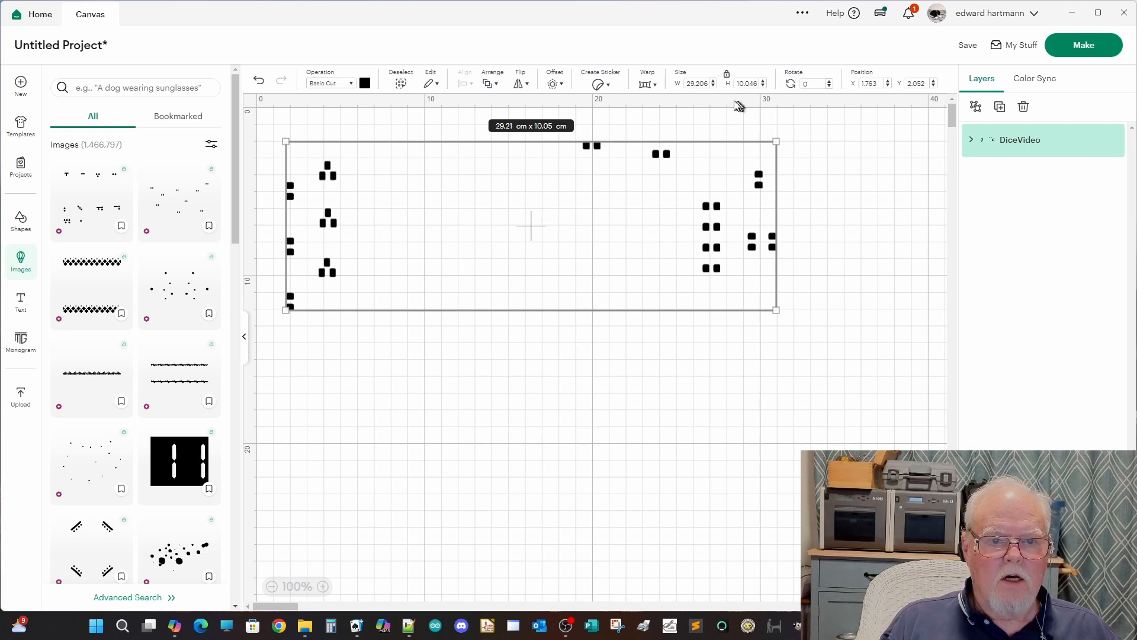
# Step: Try to set the width of the DiceVideo image to 9.032 cm
pyautogui.doubleClick(698, 83)
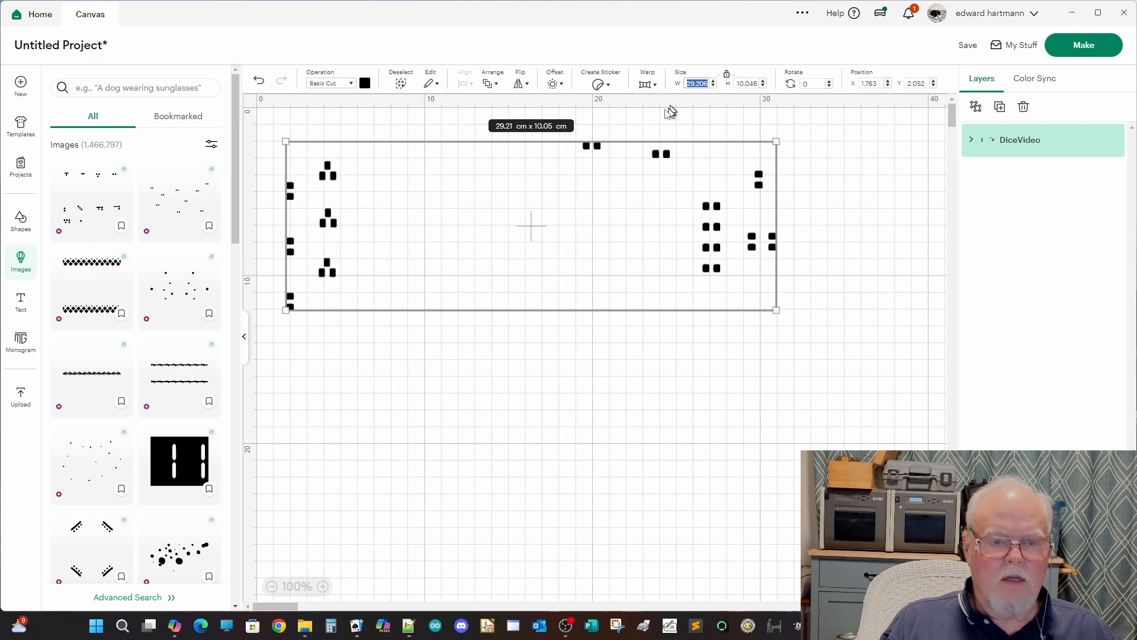
pyautogui.write('9')
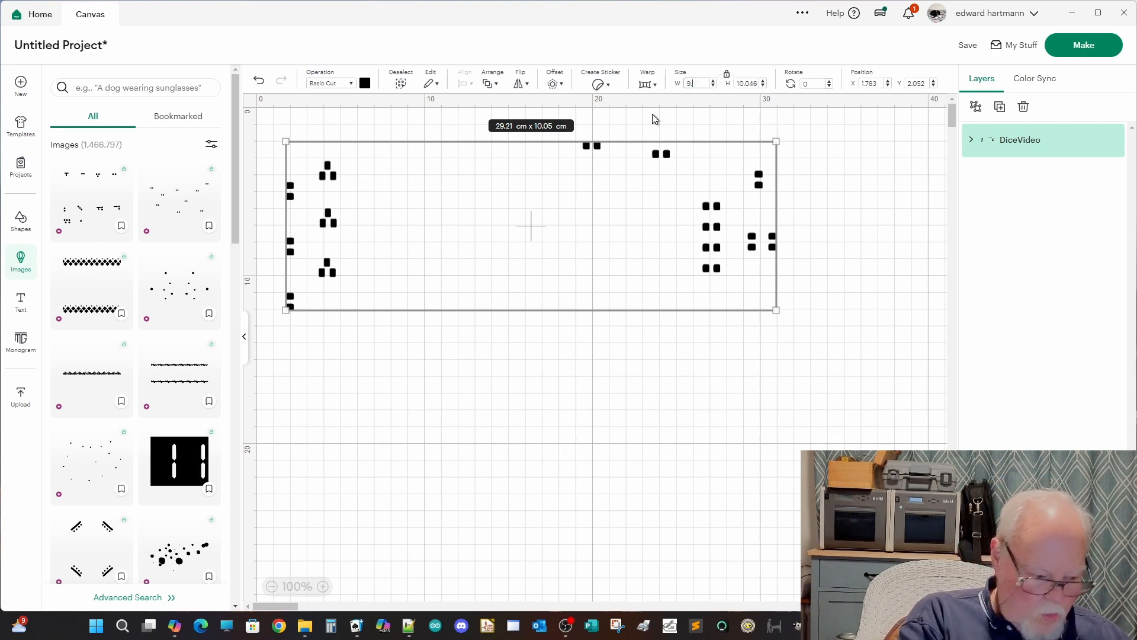
pyautogui.write('.0')
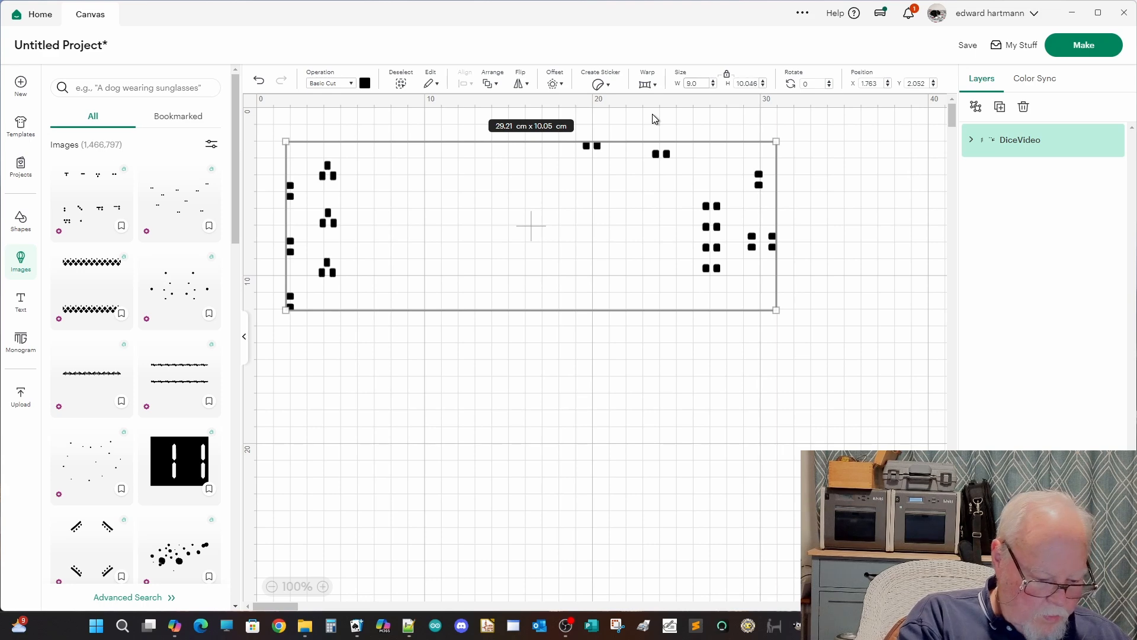
pyautogui.write('32')
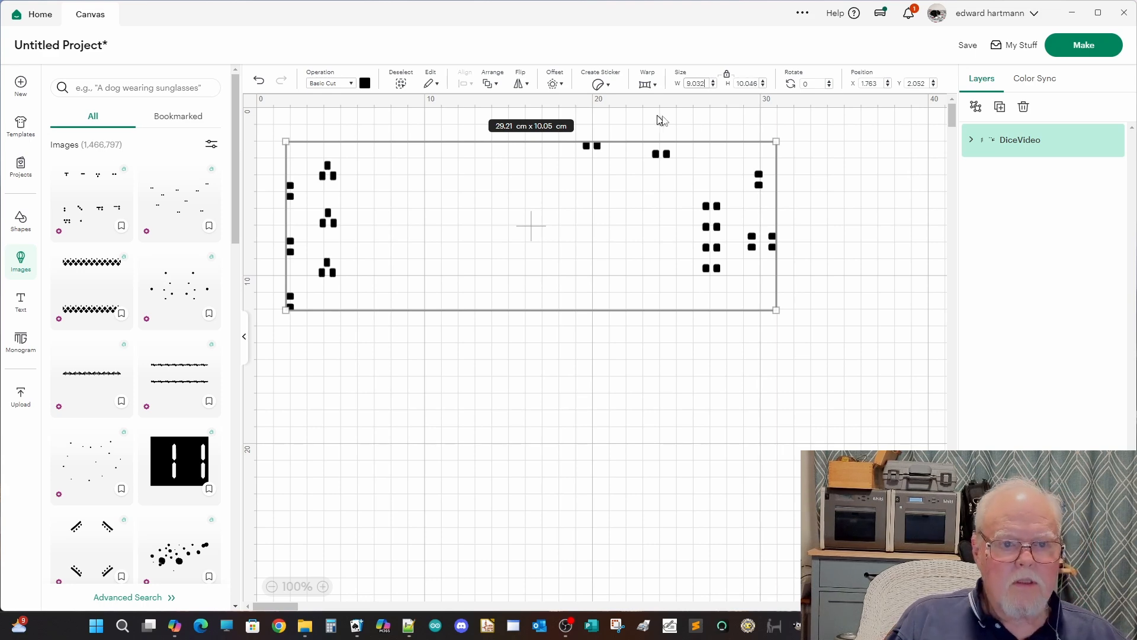
pyautogui.click(773, 109)
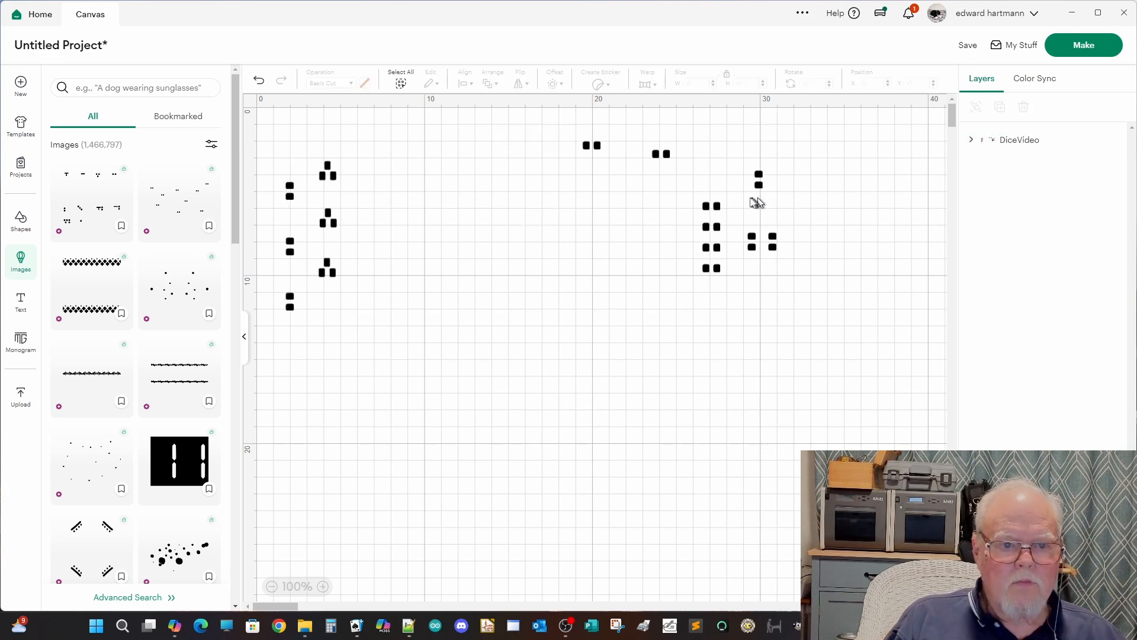
# Step: Reselect the DiceVideo image and scale it proportionally to a width of 9.032 cm
pyautogui.click(694, 217)
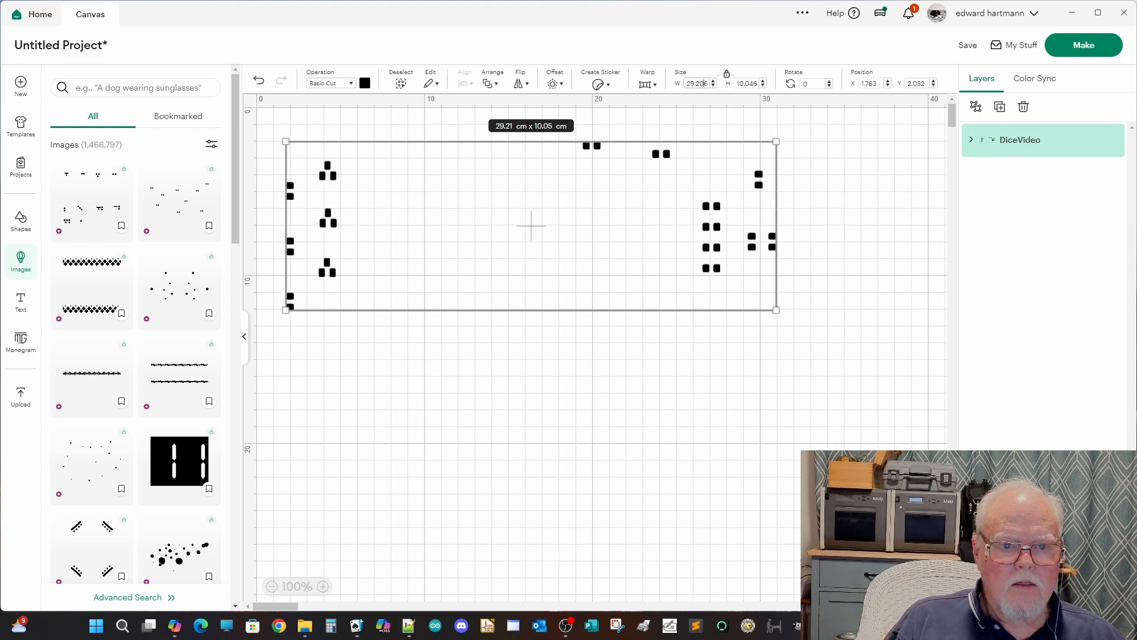
pyautogui.moveTo(705, 84); pyautogui.dragTo(670, 86)
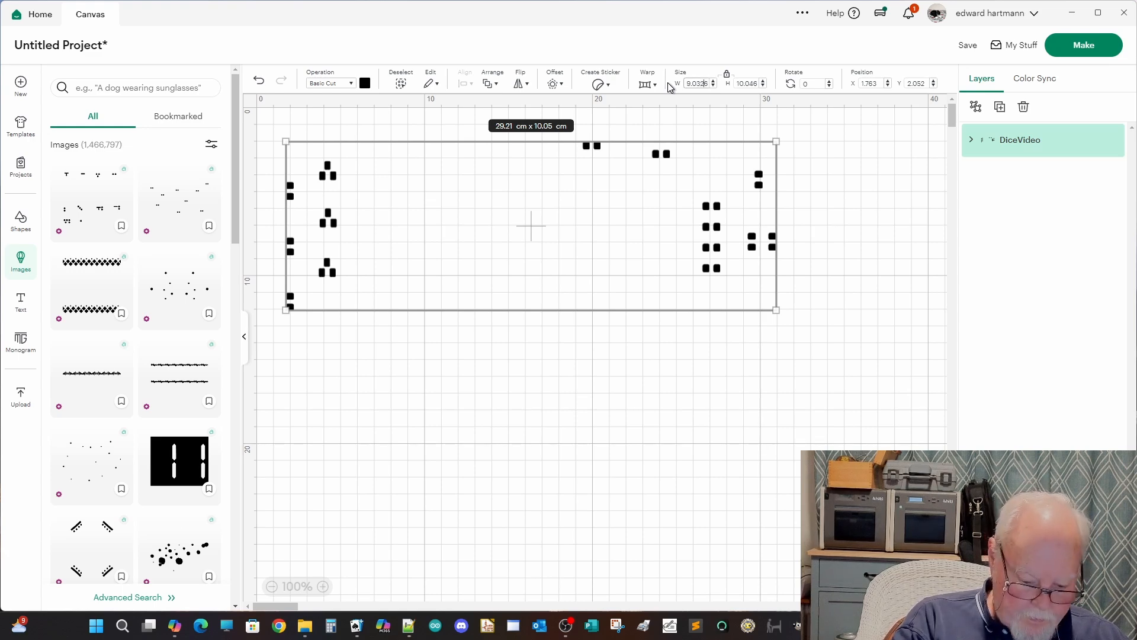
pyautogui.press('Tab')
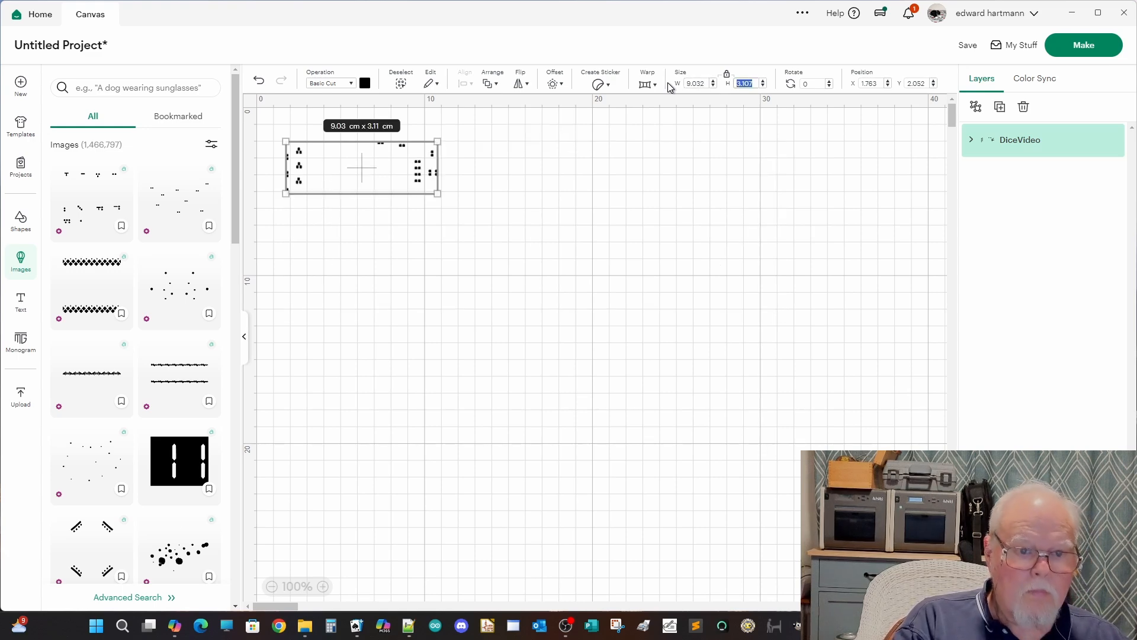
# Step: Deselect the image, start making the project, and save it with the title VIDEO
pyautogui.click(478, 253)
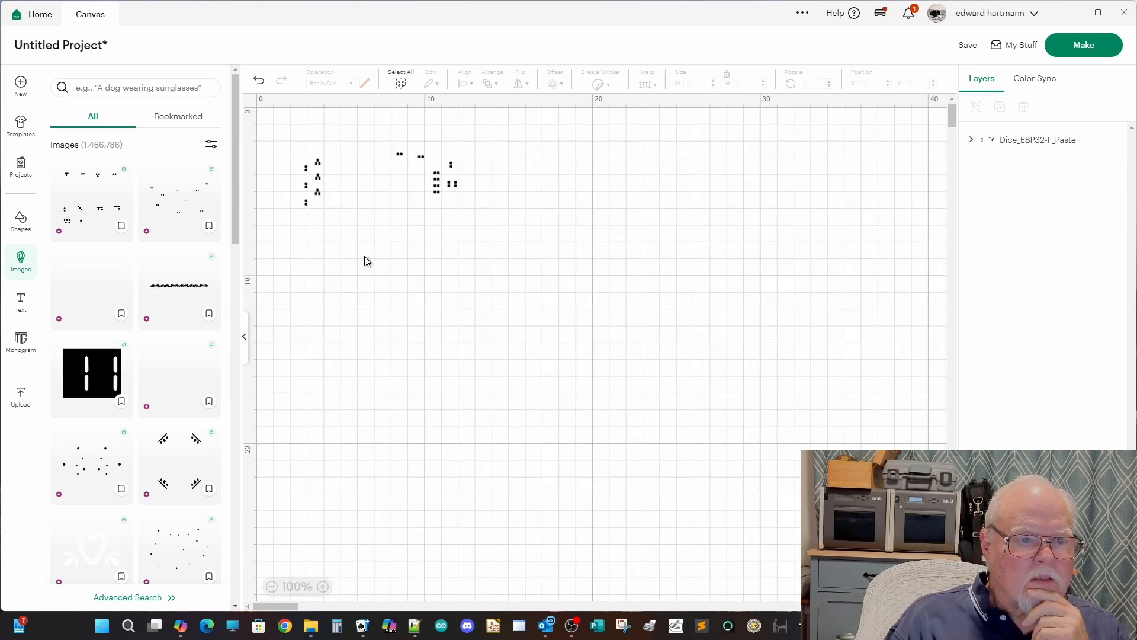
pyautogui.scroll(-1, 367, 261)
pyautogui.scroll(1, 367, 261)
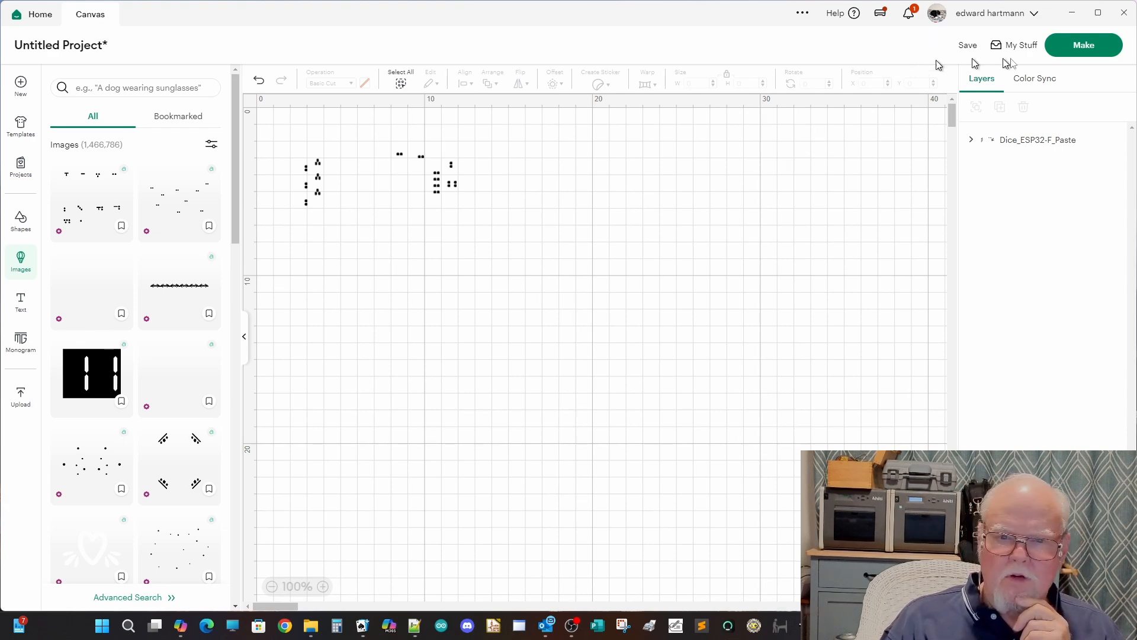
pyautogui.click(1075, 49)
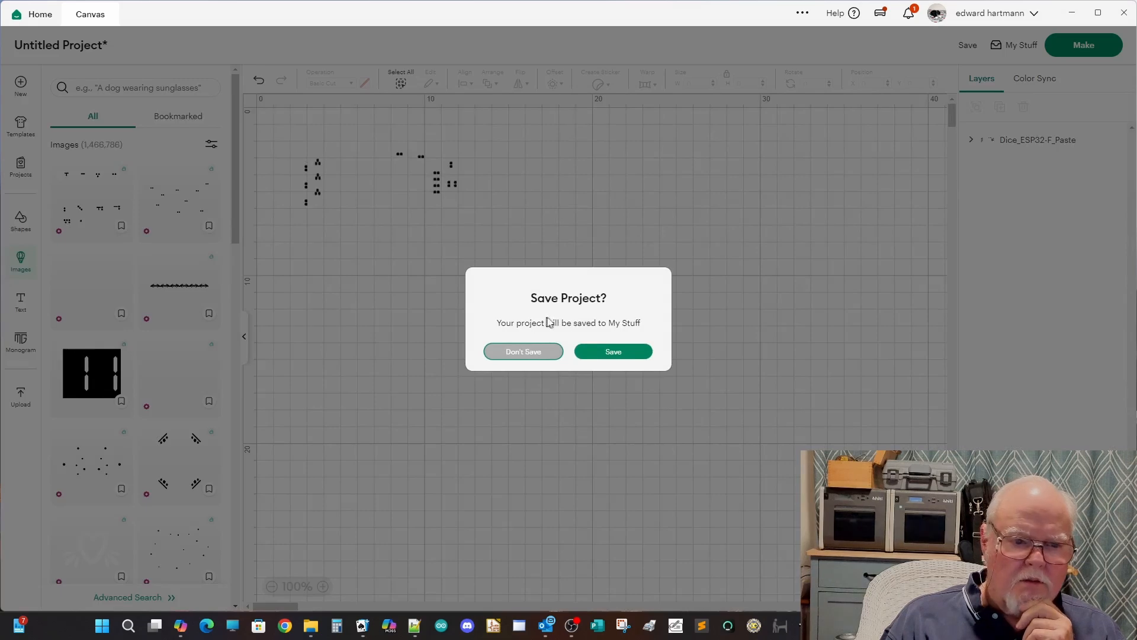
pyautogui.click(627, 353)
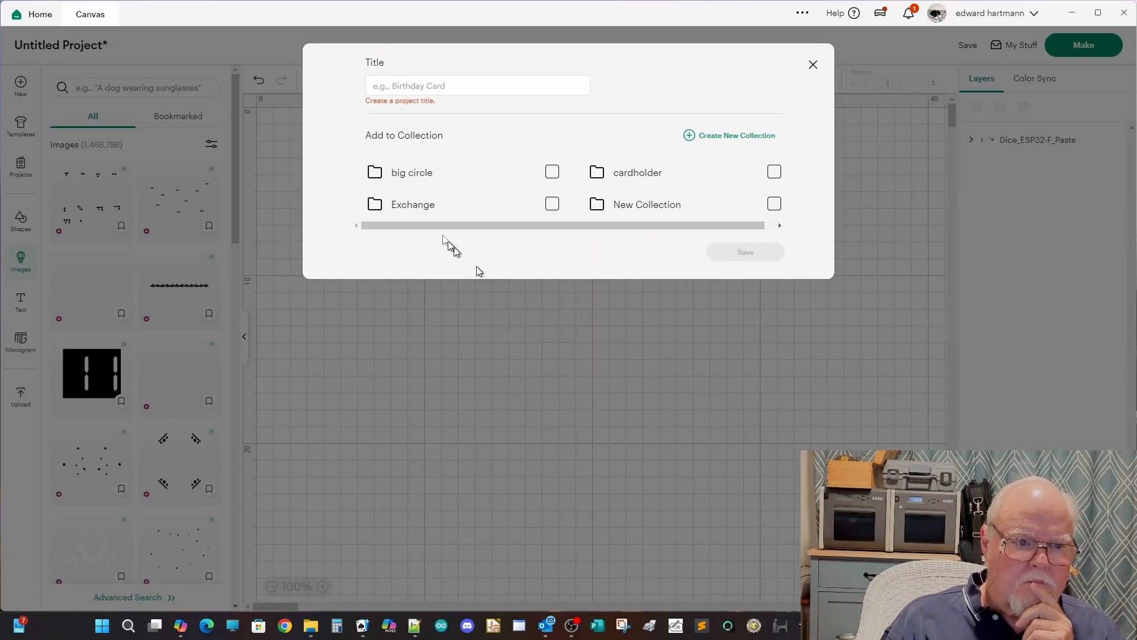
pyautogui.click(383, 86)
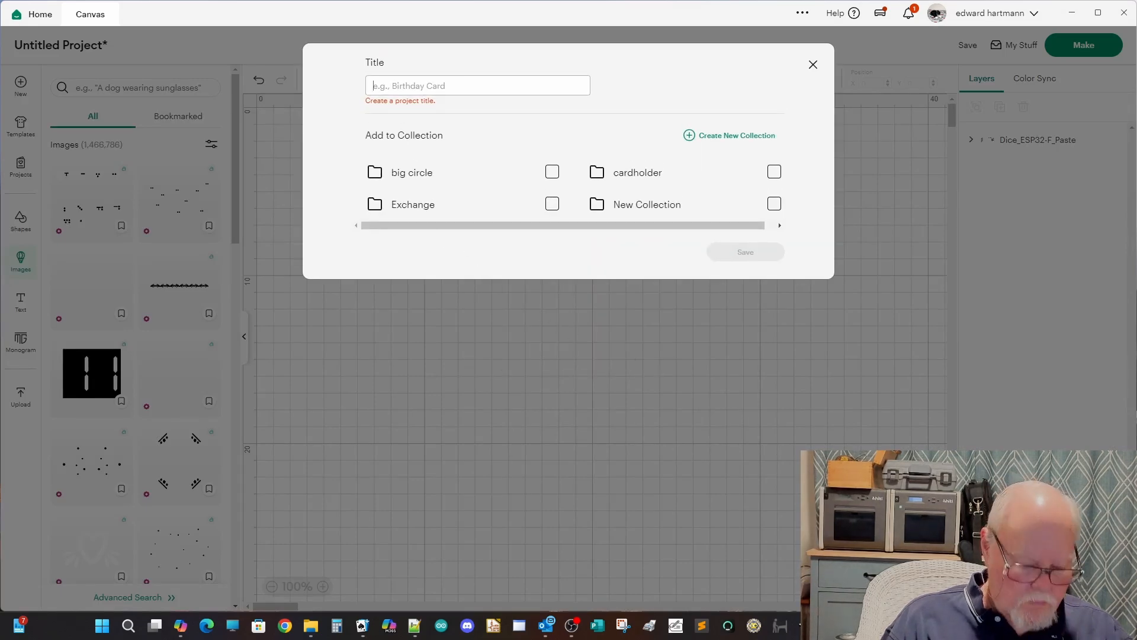
pyautogui.write('VIDEO')
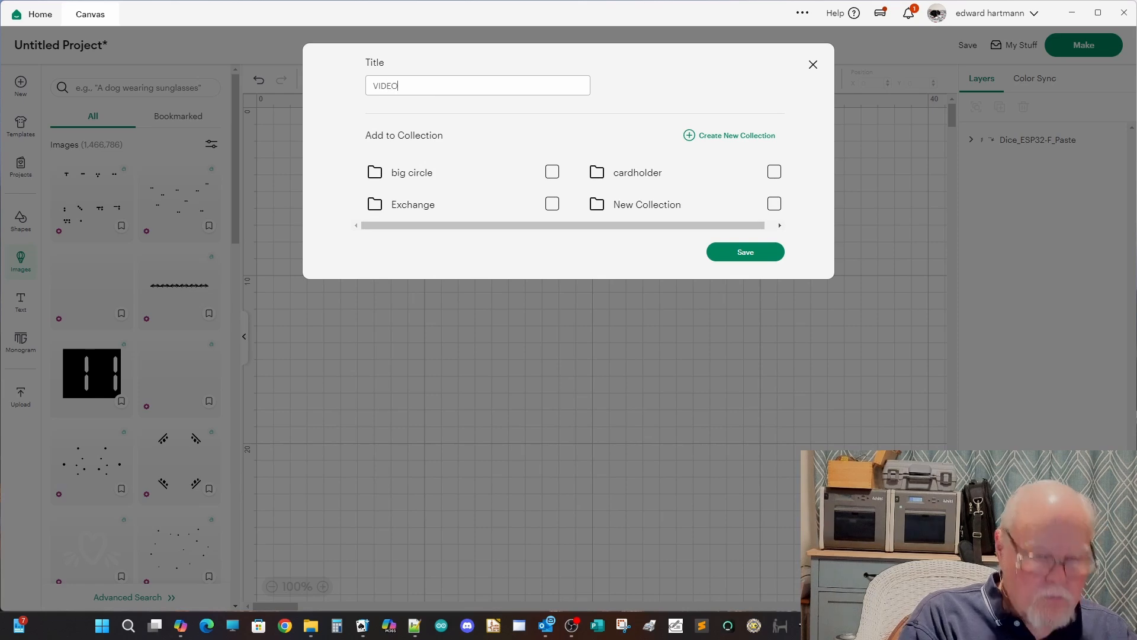
pyautogui.click(738, 253)
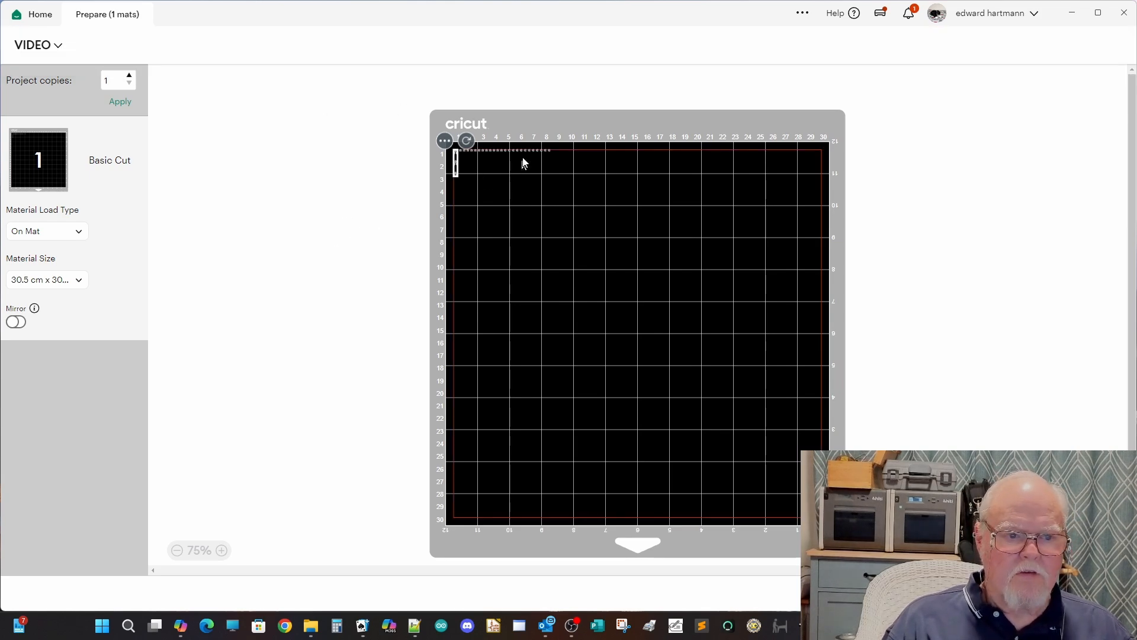
# Step: Examine how the paste openings are arranged on the cutting mat preview, and return to the canvas
pyautogui.scroll(3, 523, 161)
pyautogui.scroll(3, 345, 159)
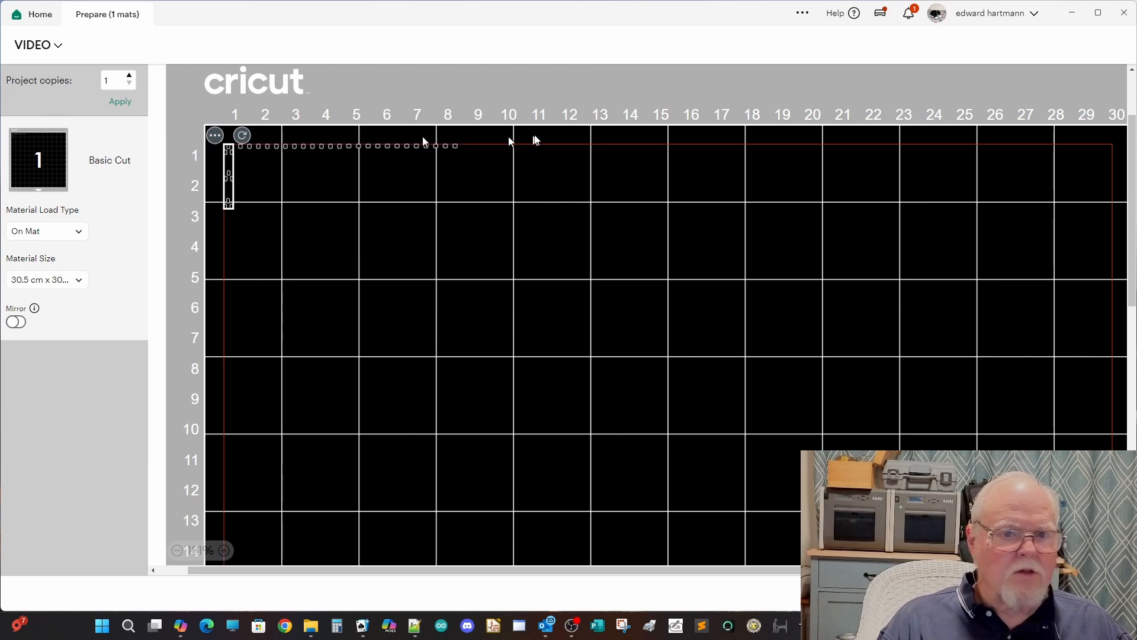
pyautogui.click(1019, 593)
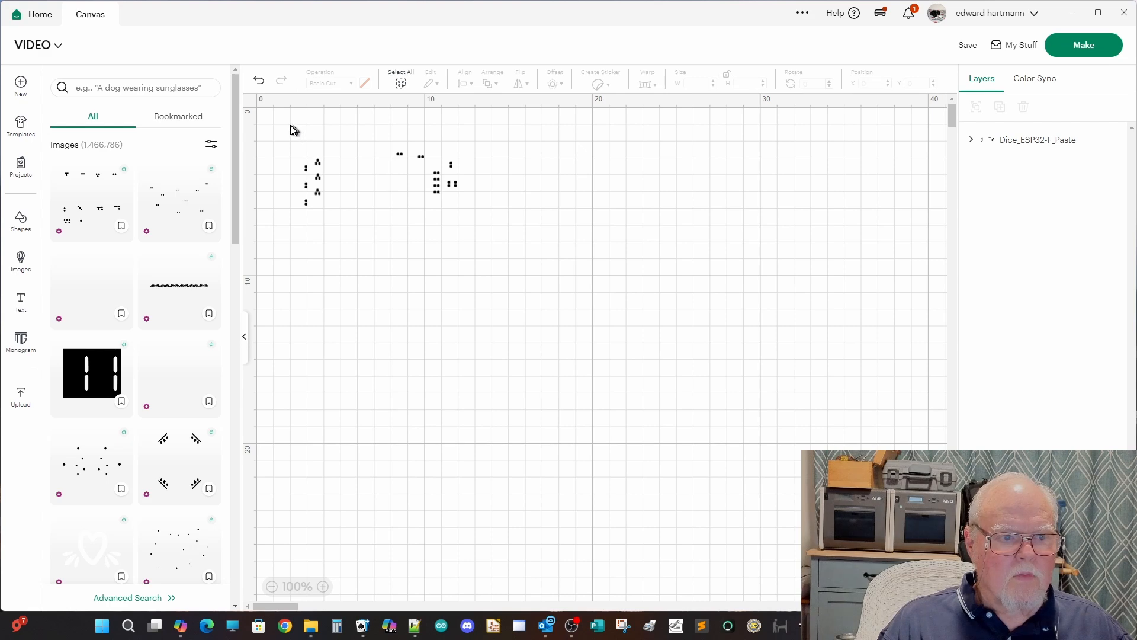
# Step: Select the whole Dice_ESP32-F_Paste image on the canvas and weld its shapes into a single object
pyautogui.moveTo(292, 128); pyautogui.dragTo(497, 253)
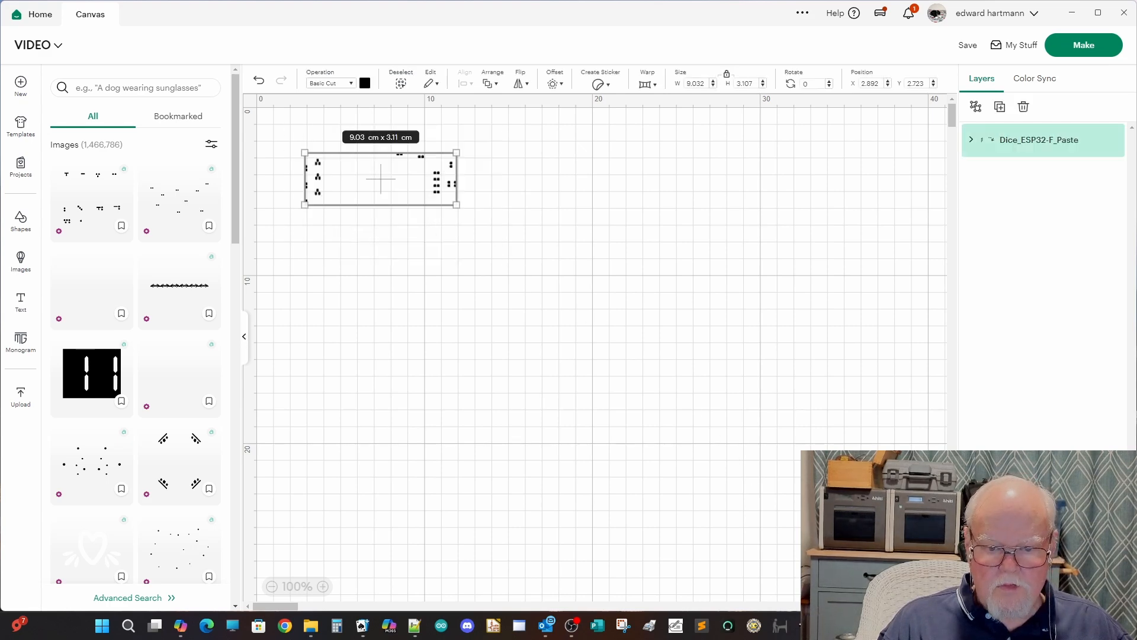
pyautogui.click(1012, 594)
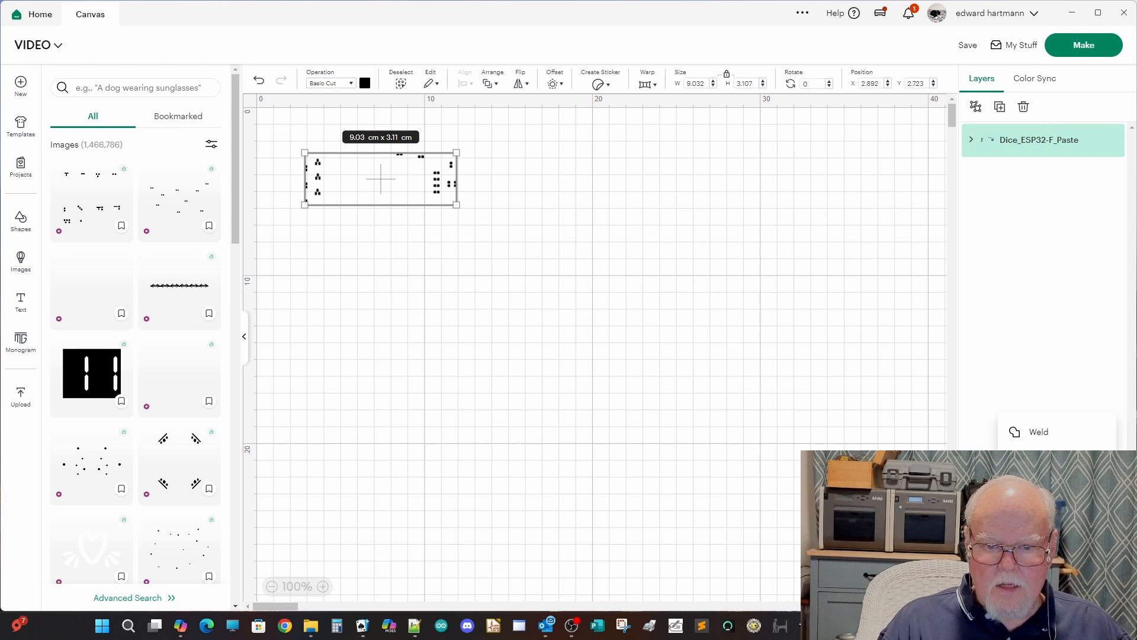
pyautogui.click(1048, 437)
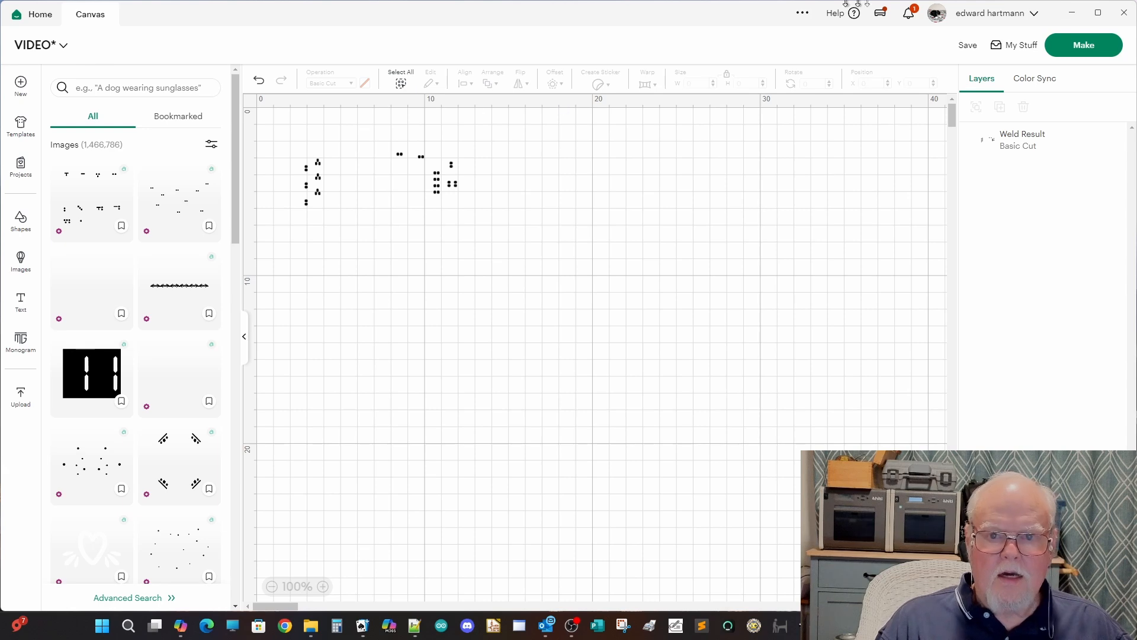
# Step: Prepare the welded design for cutting and move it slightly inward from the mat's upper-left corner
pyautogui.click(1095, 47)
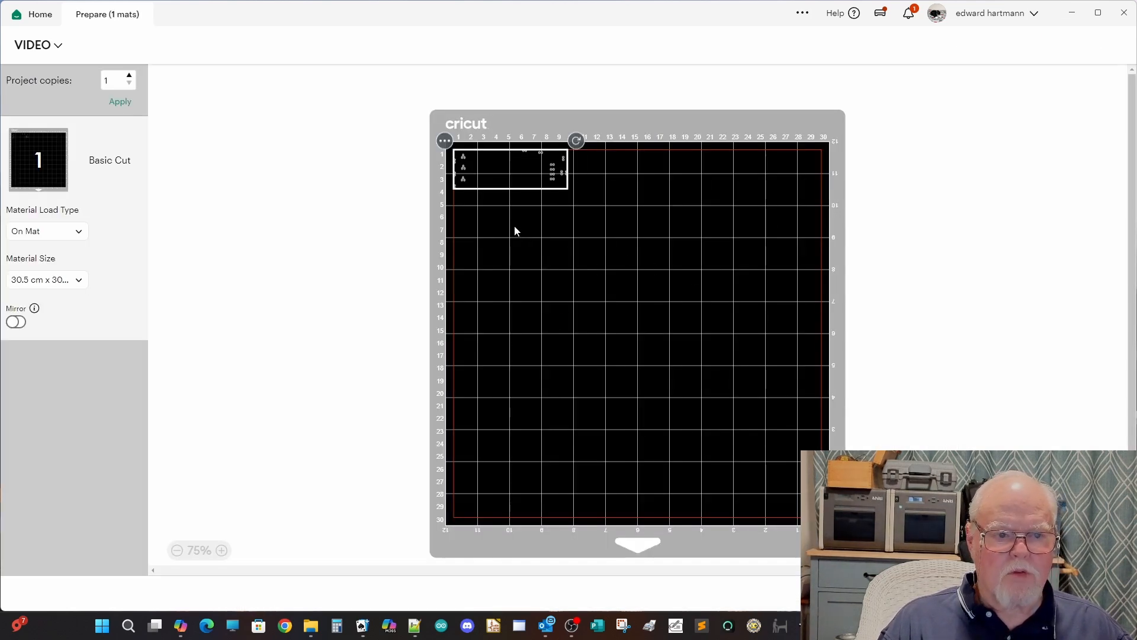
pyautogui.moveTo(496, 174); pyautogui.dragTo(506, 185)
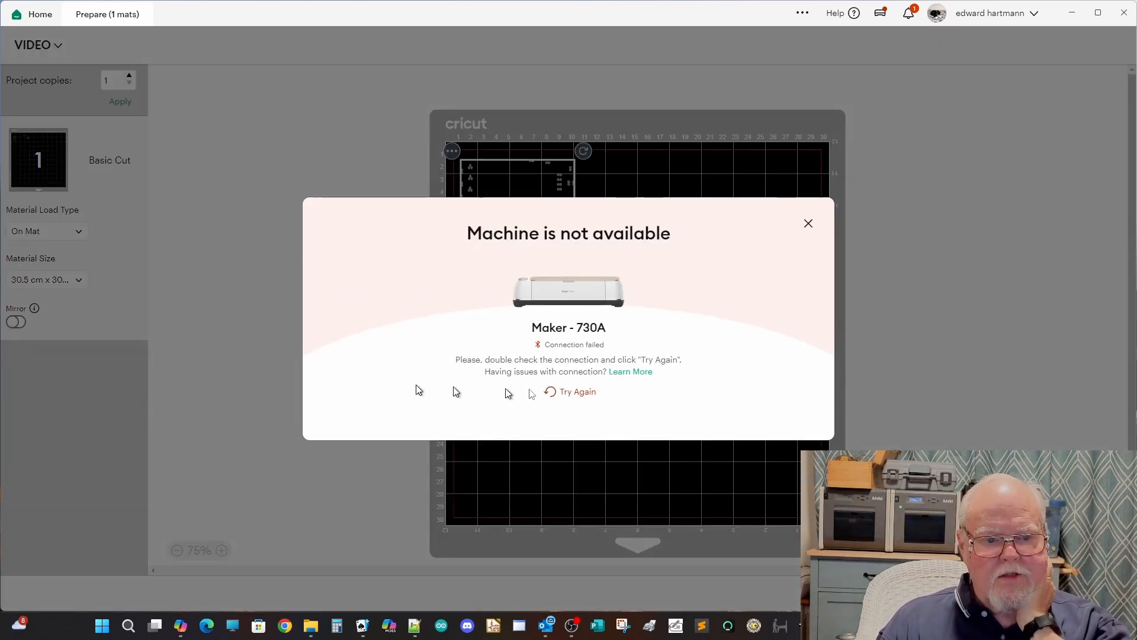
# Step: Retry the connection to the Maker cutting machine and continue to the material setup
pyautogui.click(808, 224)
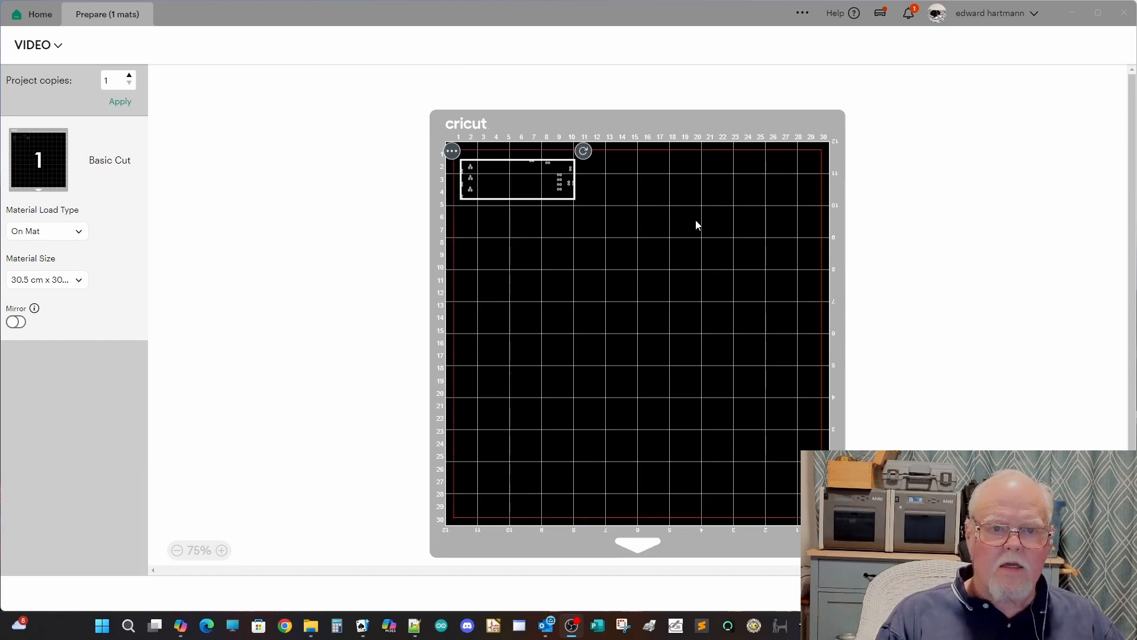
pyautogui.click(1095, 593)
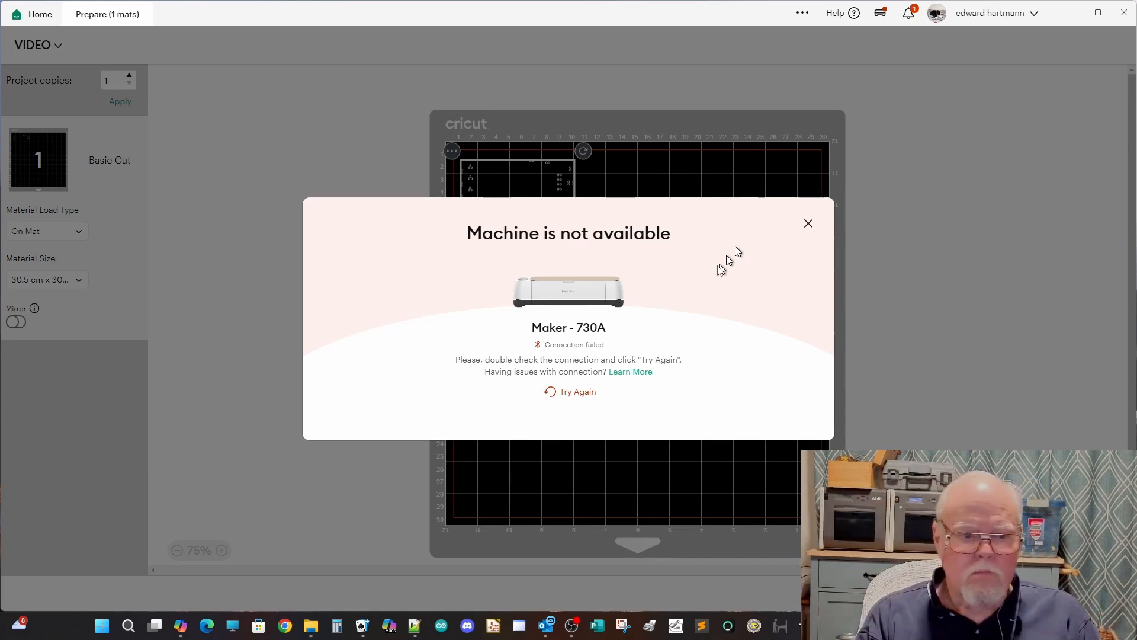
pyautogui.click(573, 393)
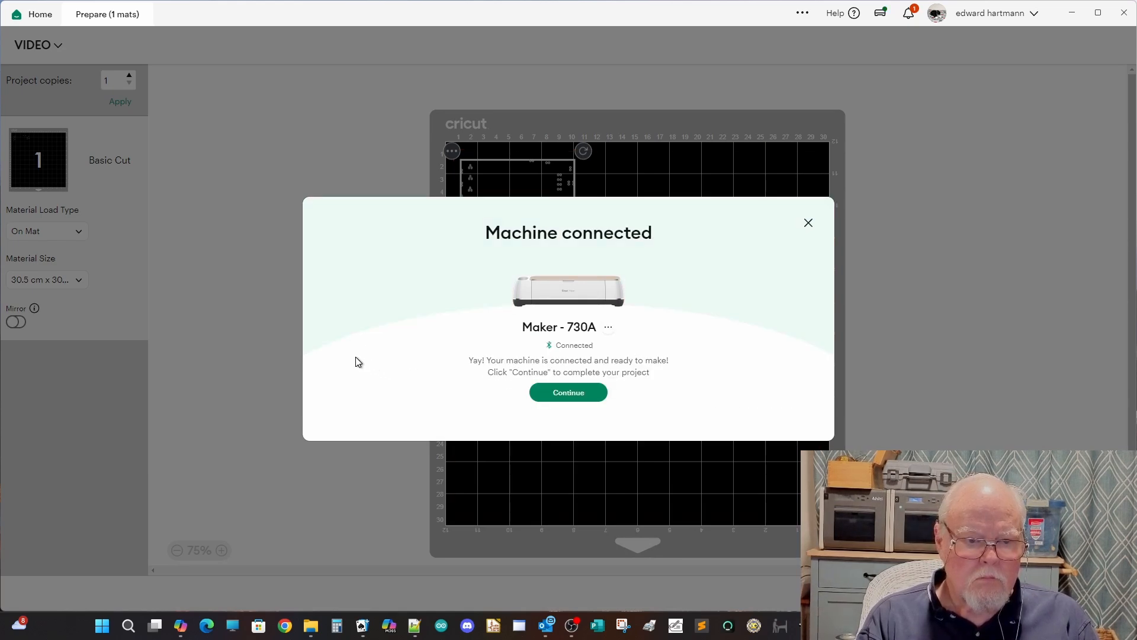
pyautogui.click(554, 394)
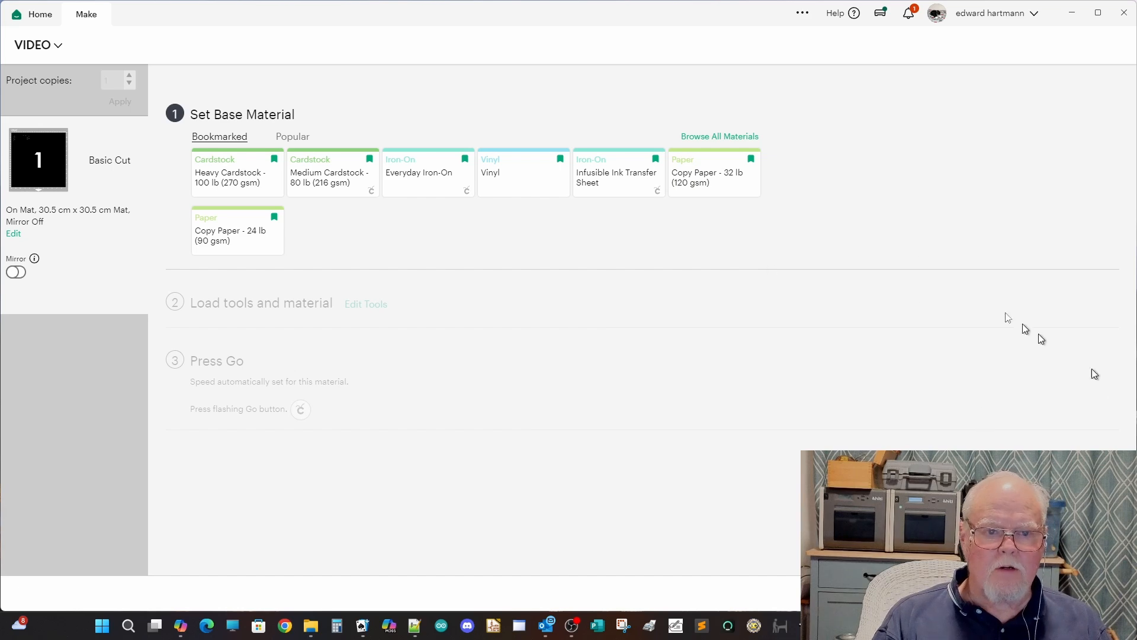
# Step: Set the base material to Plastic Packaging from the full materials list and keep the pressure at Default
pyautogui.click(705, 138)
pyautogui.scroll(-10, 472, 473)
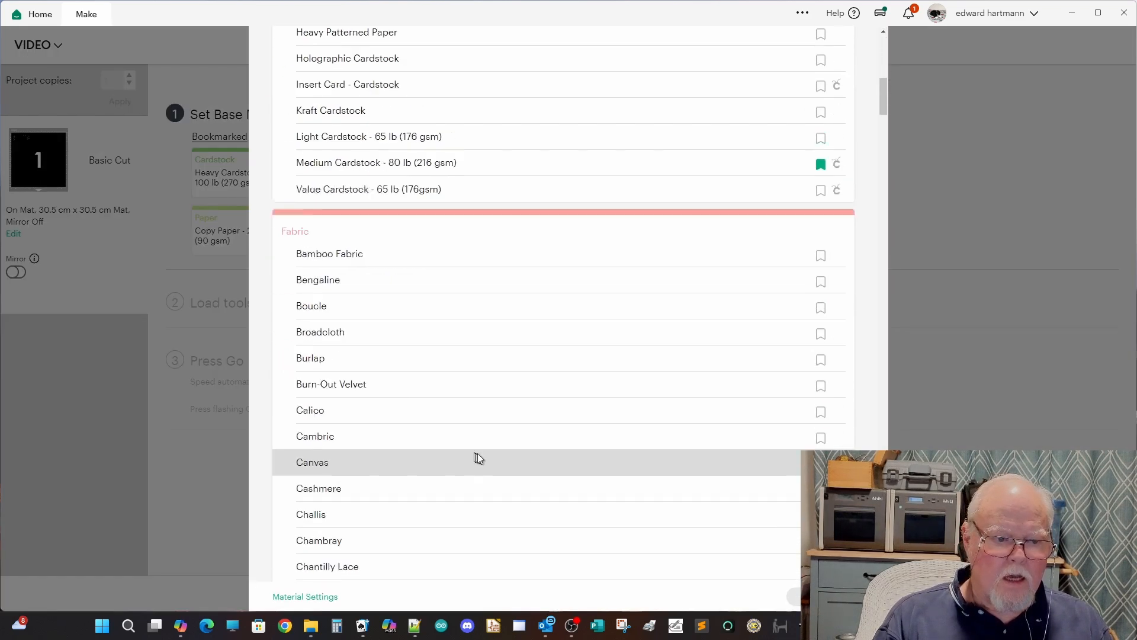
pyautogui.scroll(-20, 482, 441)
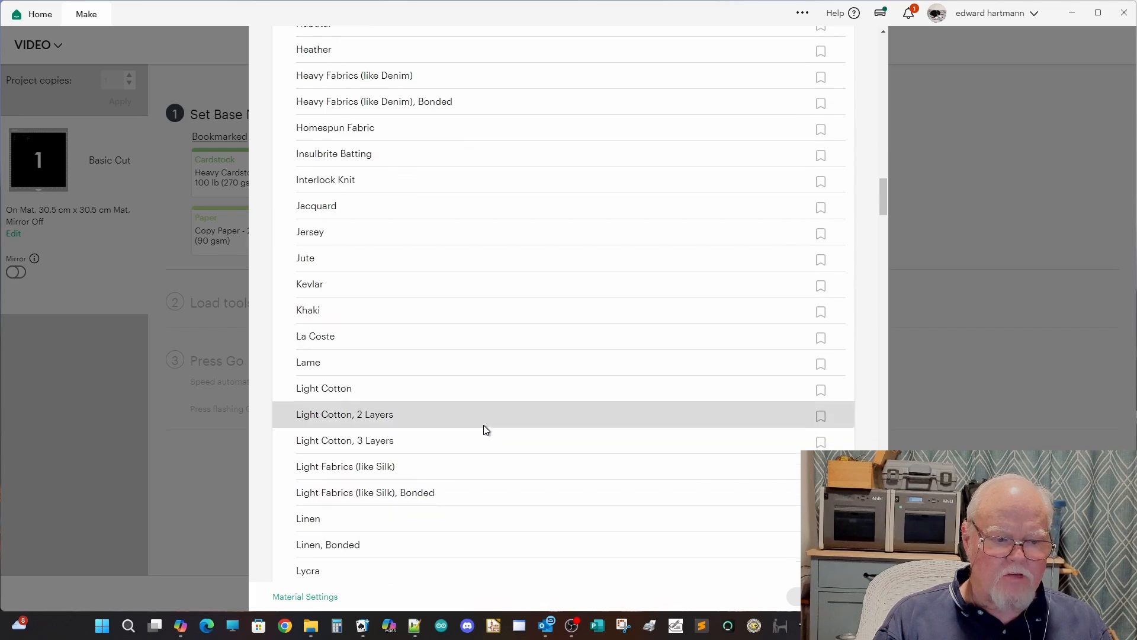
pyautogui.scroll(-14, 483, 424)
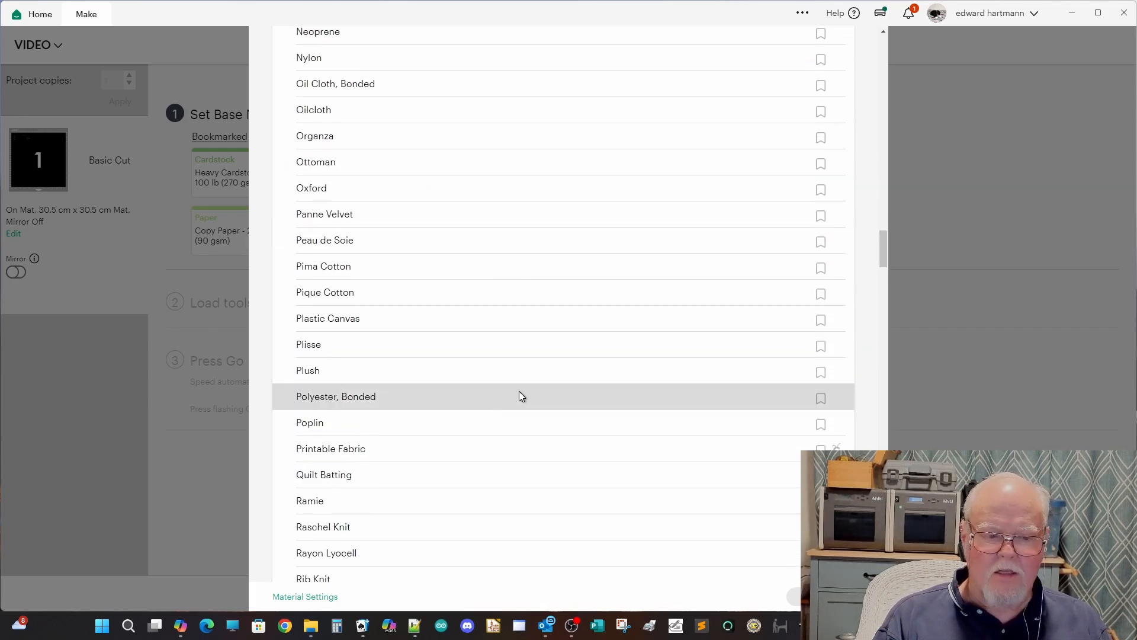
pyautogui.scroll(-5, 519, 392)
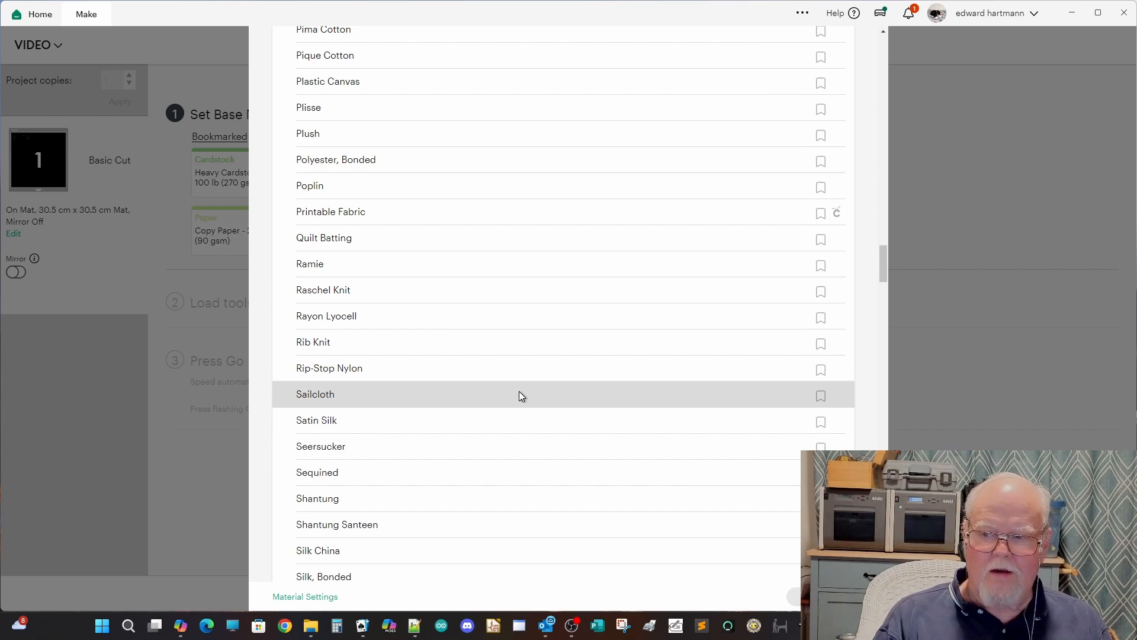
pyautogui.scroll(-3, 522, 389)
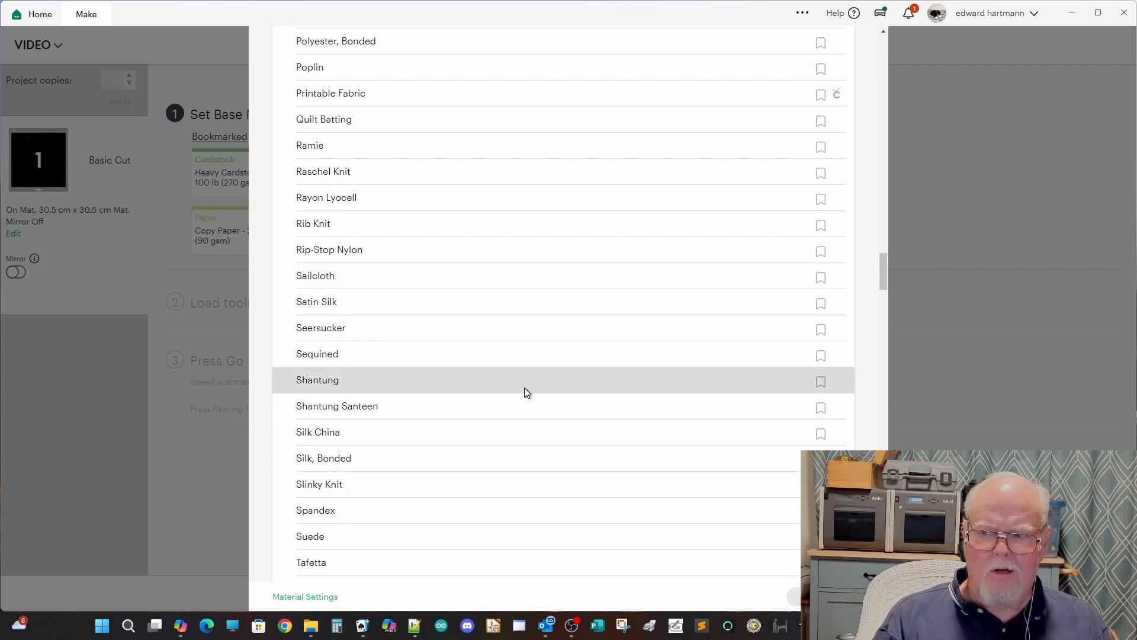
pyautogui.scroll(-1, 527, 387)
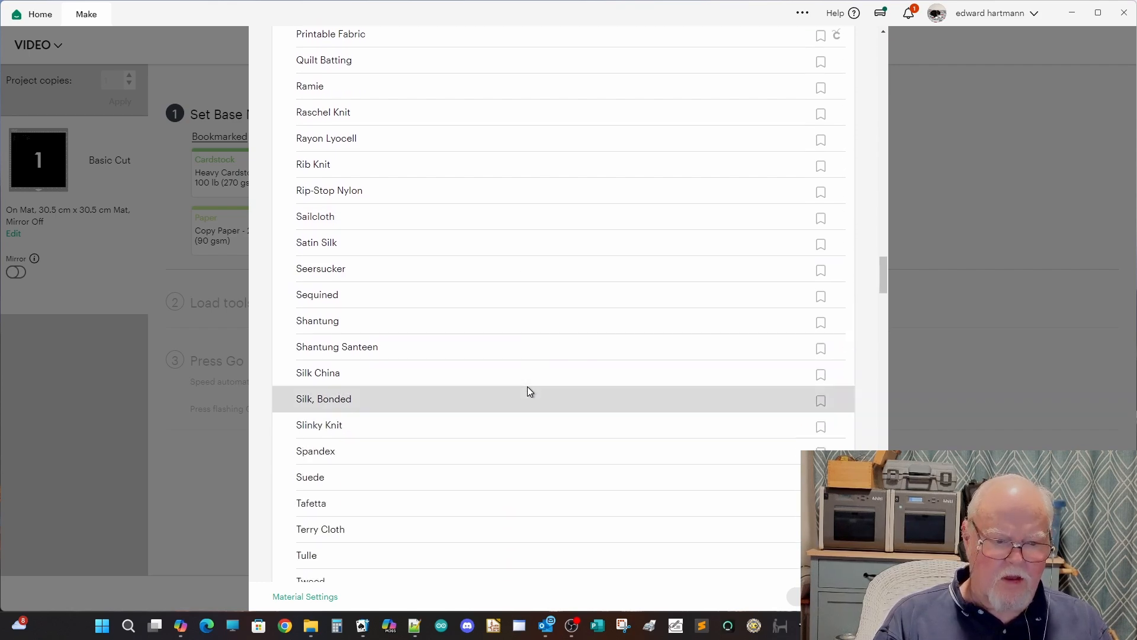
pyautogui.scroll(-5, 527, 386)
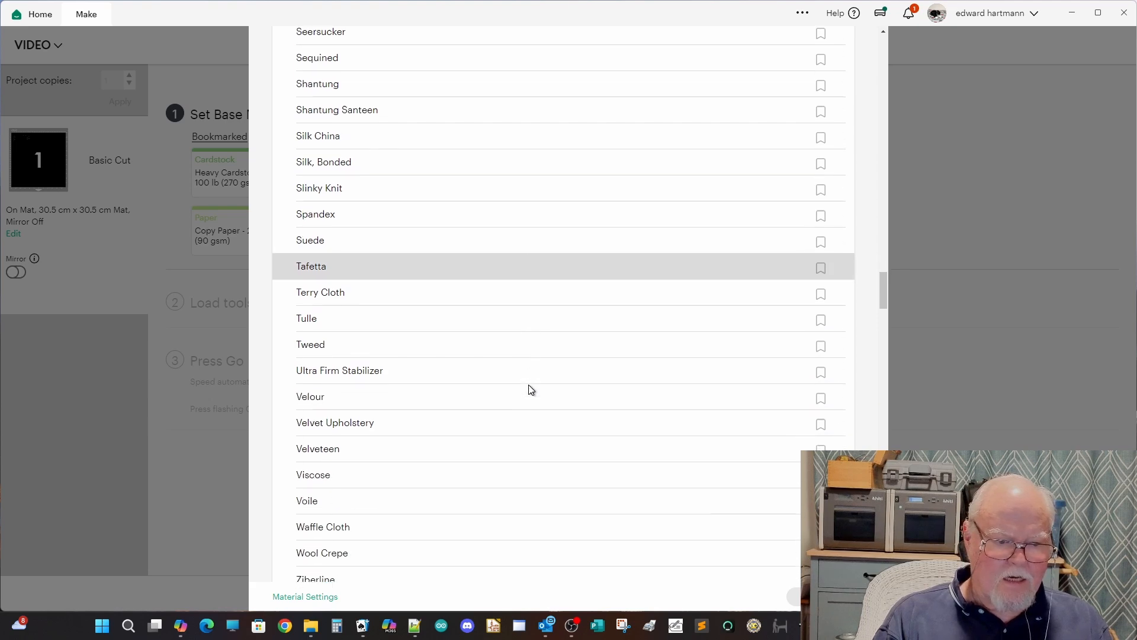
pyautogui.scroll(-10, 531, 389)
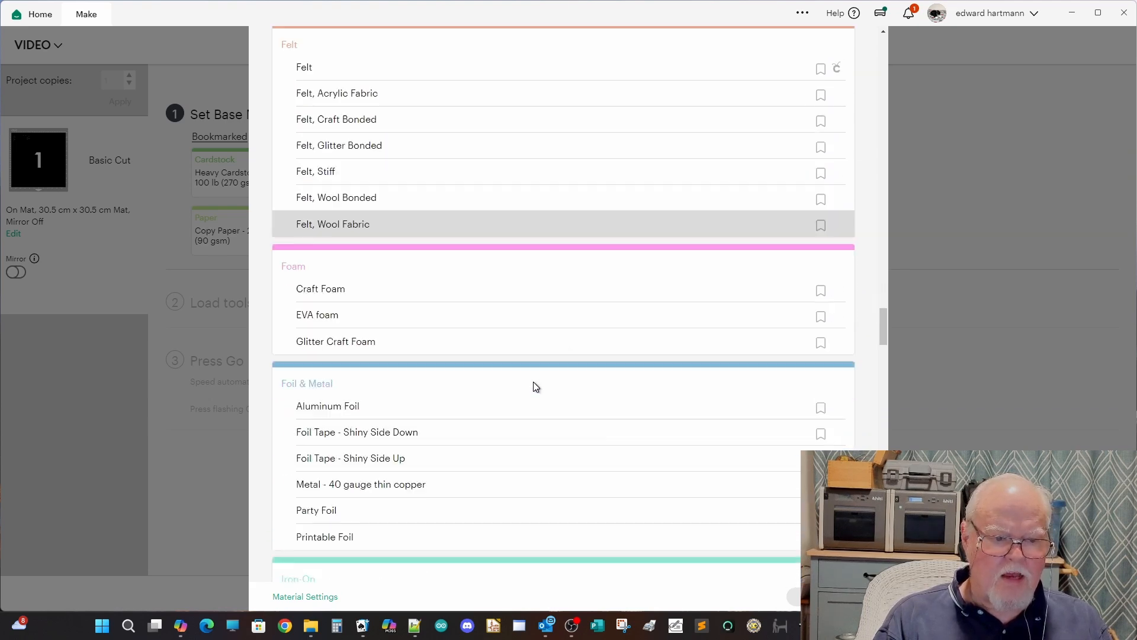
pyautogui.scroll(-12, 534, 383)
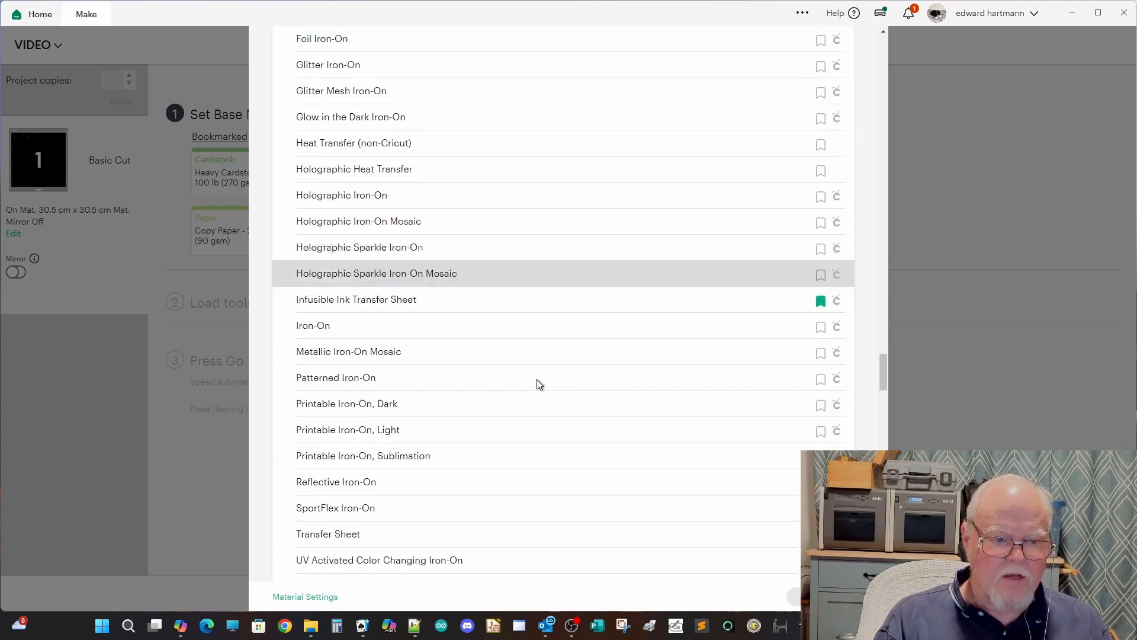
pyautogui.scroll(-10, 538, 382)
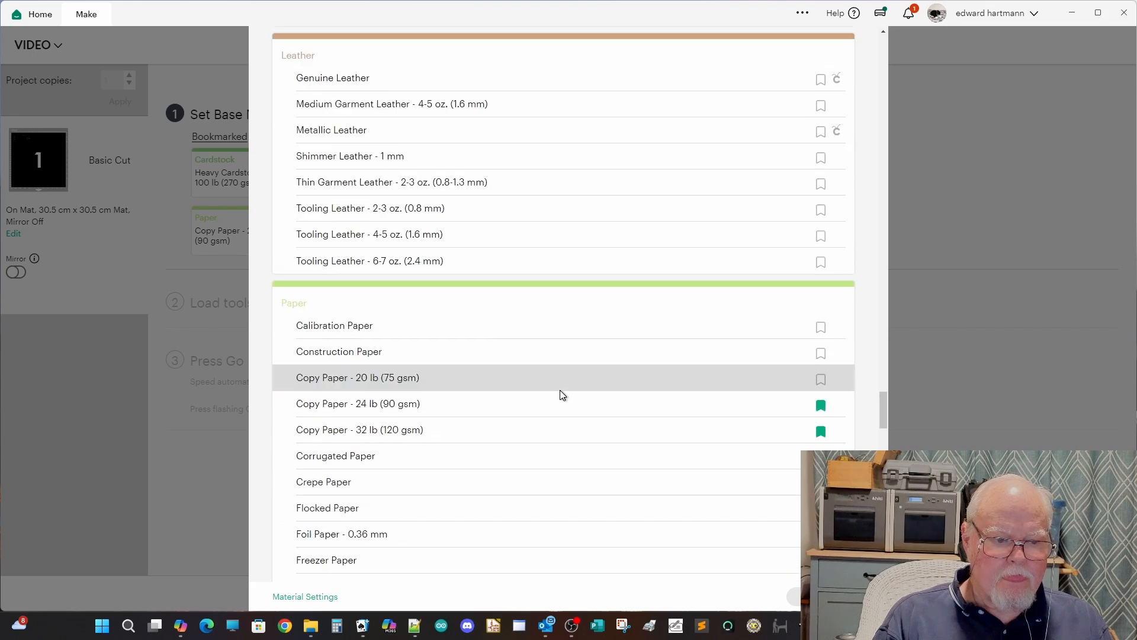
pyautogui.scroll(-12, 562, 390)
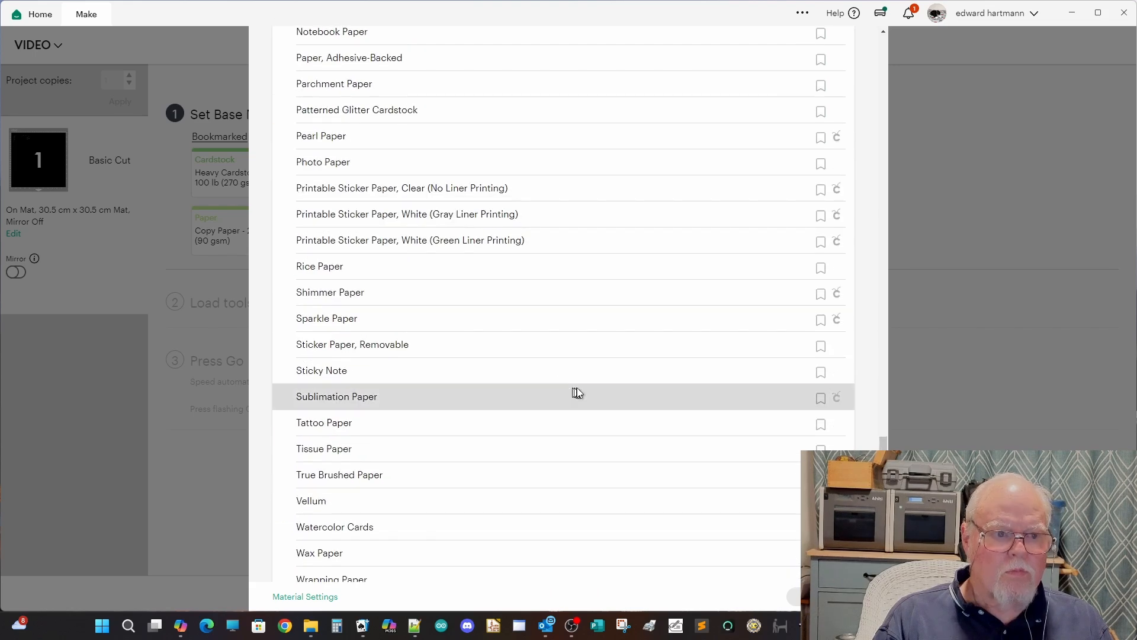
pyautogui.scroll(-4, 630, 395)
pyautogui.scroll(-3, 648, 404)
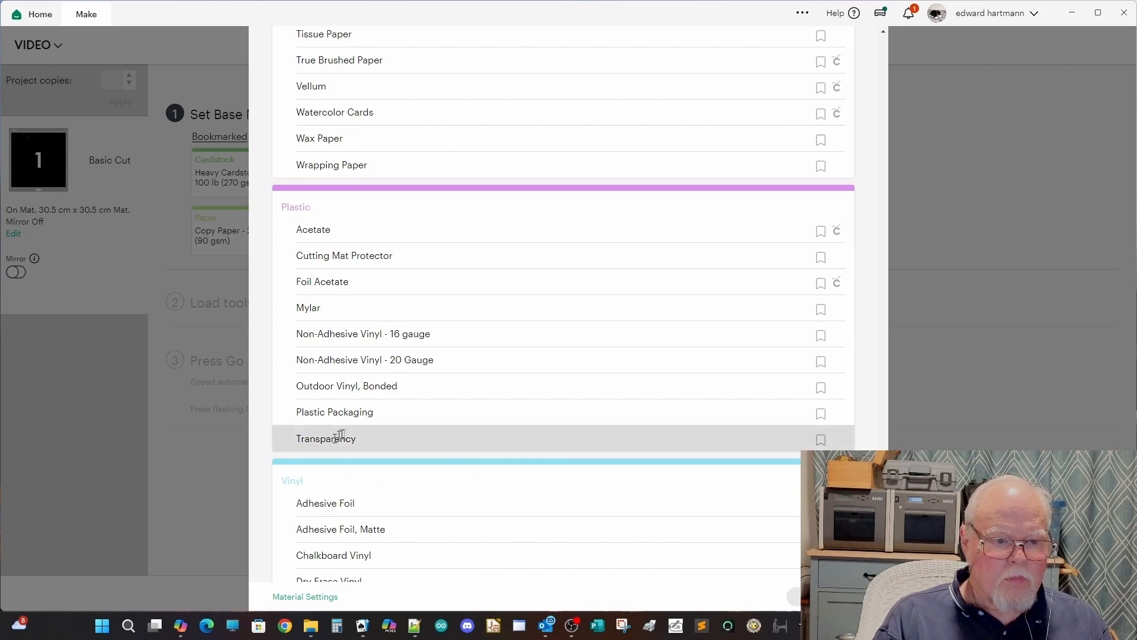
pyautogui.click(336, 413)
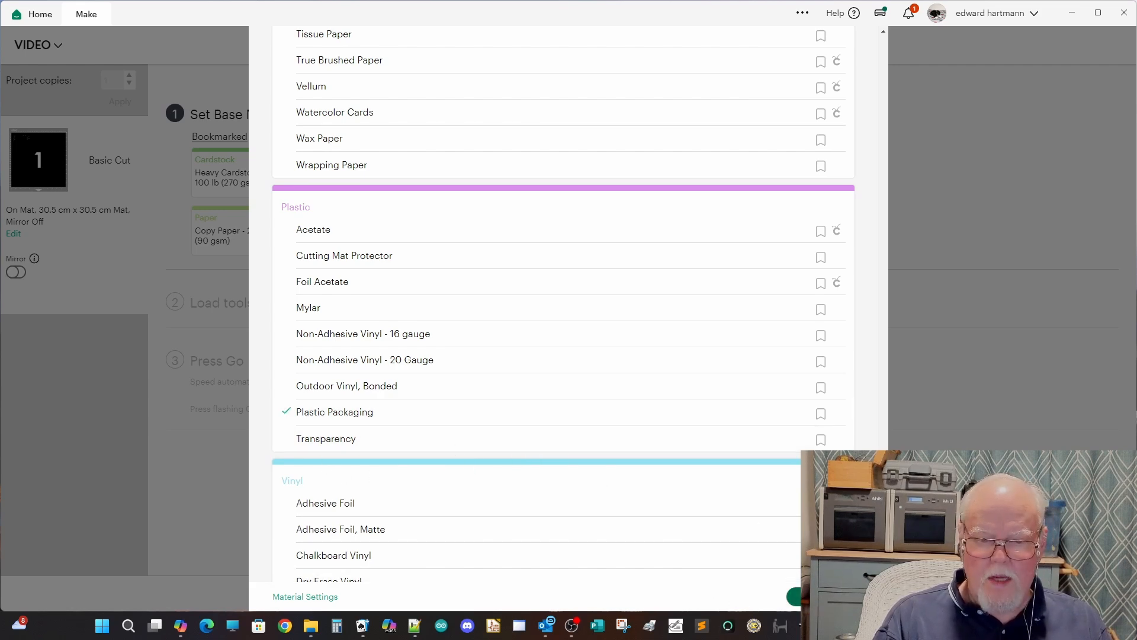
pyautogui.click(825, 597)
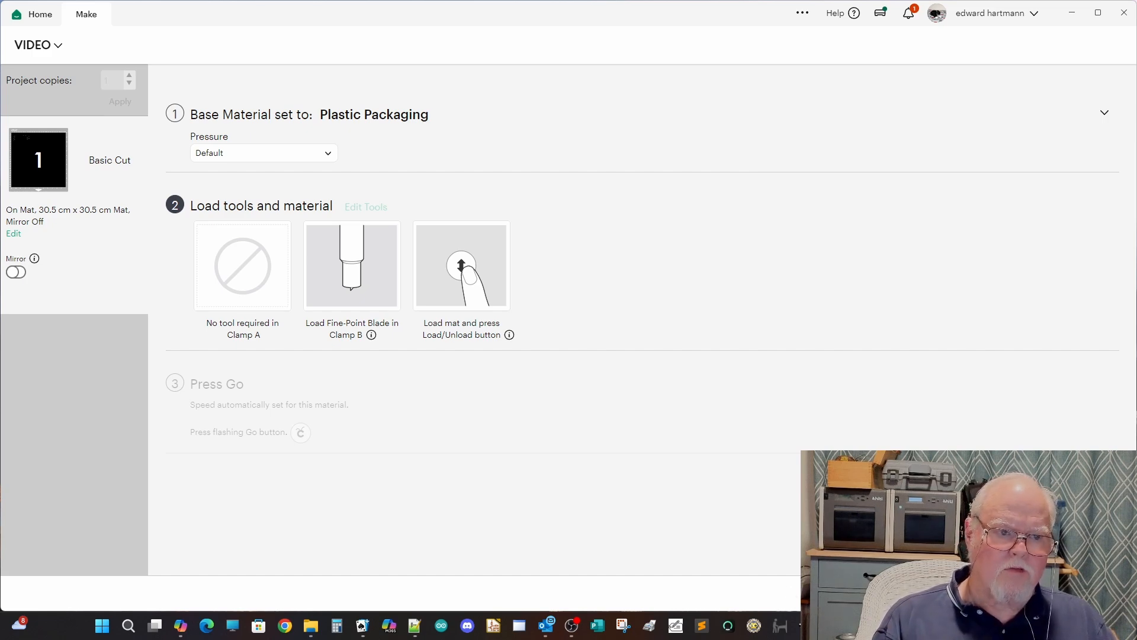
pyautogui.click(327, 155)
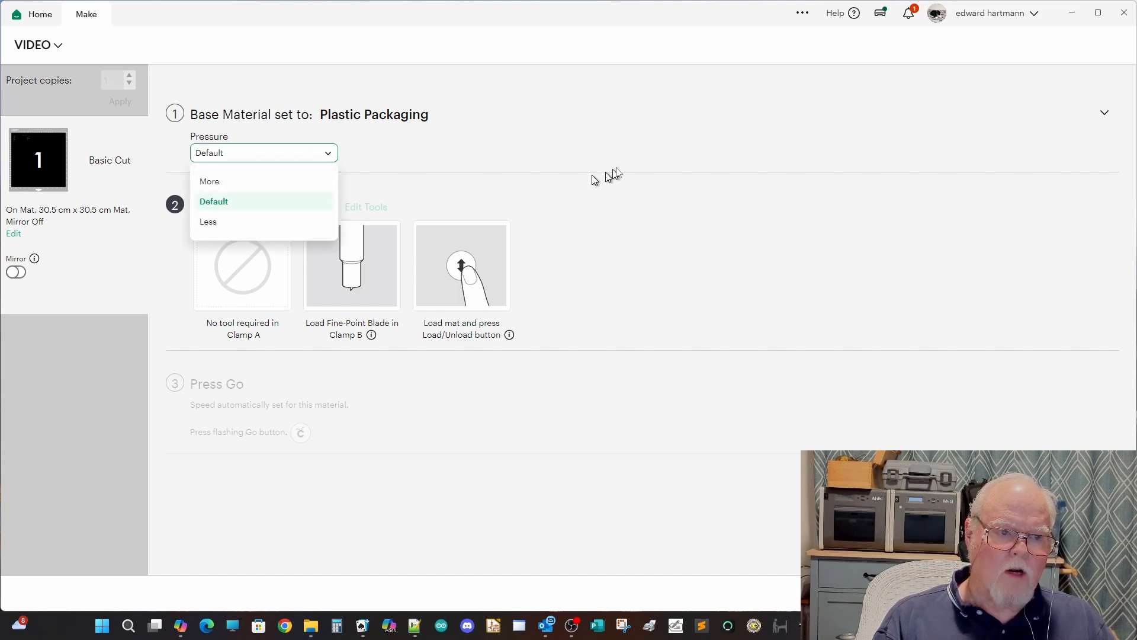
pyautogui.click(693, 152)
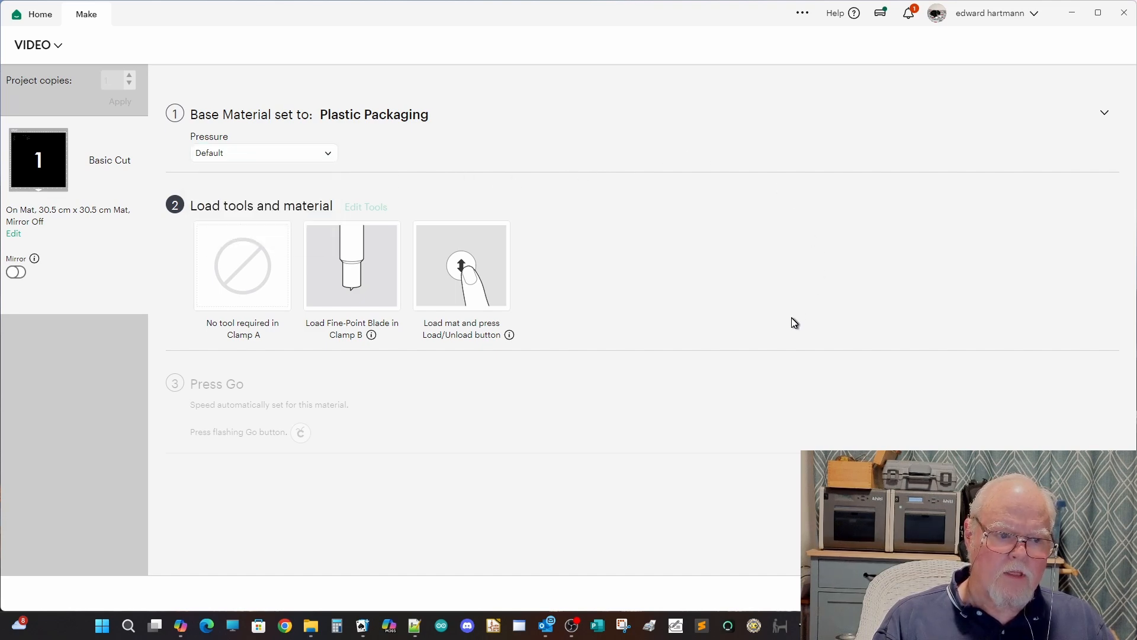